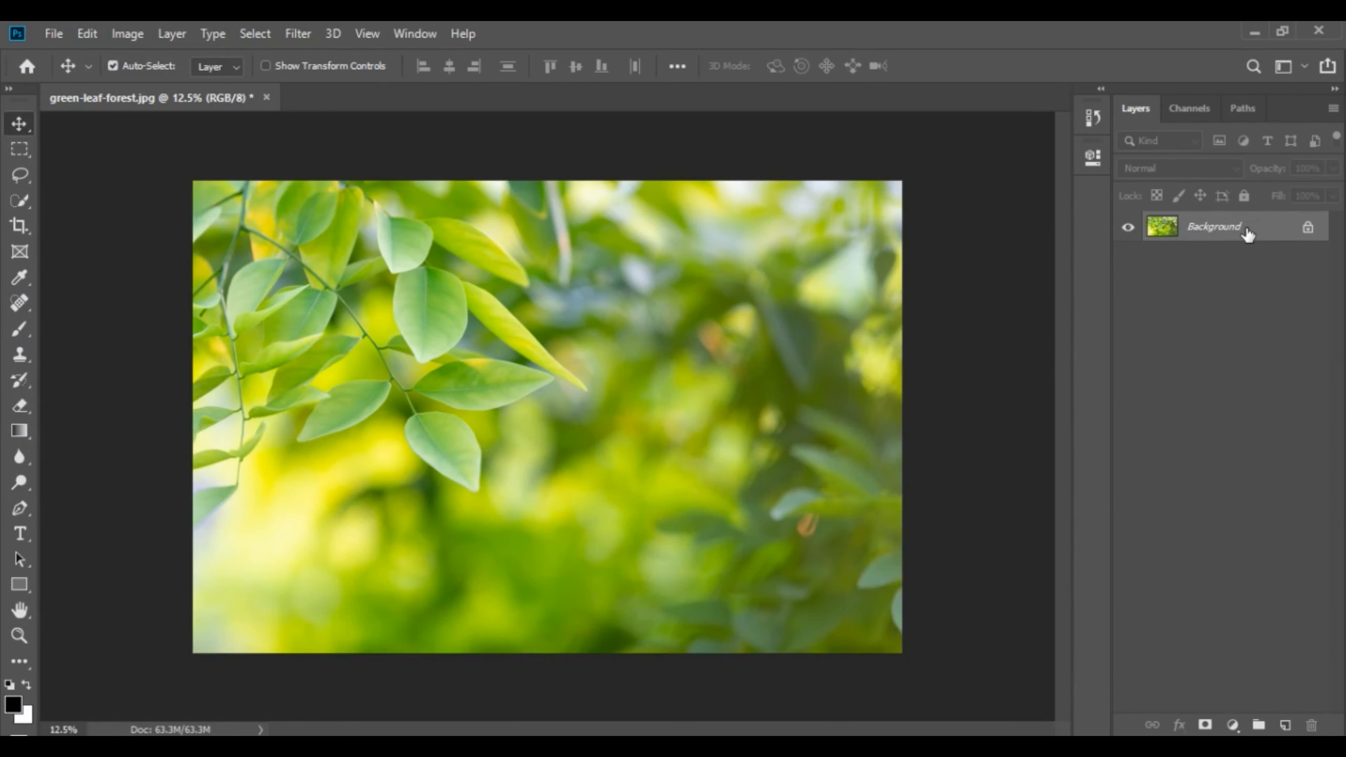
Step: Duplicate the Background layer, keeping the default copy name
{"action": "right_click", "coordinate": [1247, 233]}
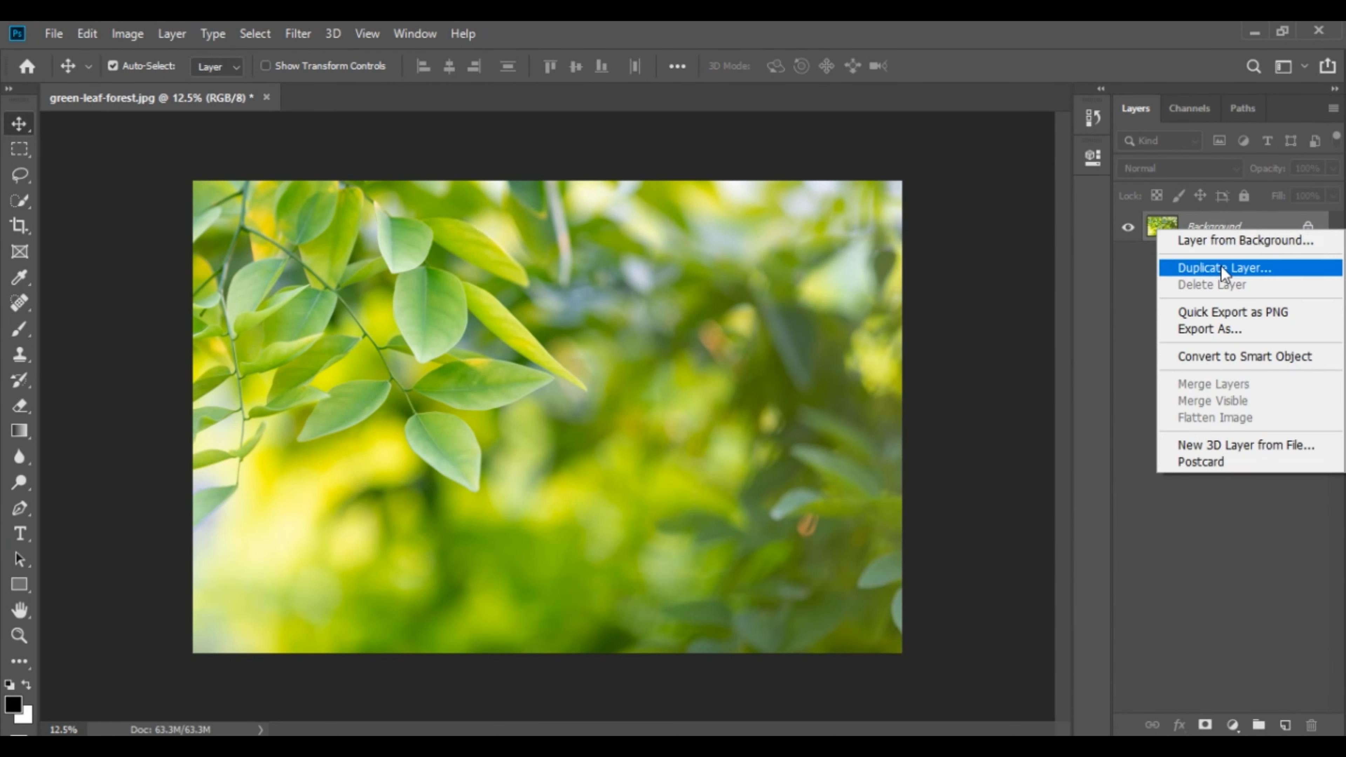
{"action": "left_click", "coordinate": [1221, 265]}
{"action": "left_click", "coordinate": [818, 211]}
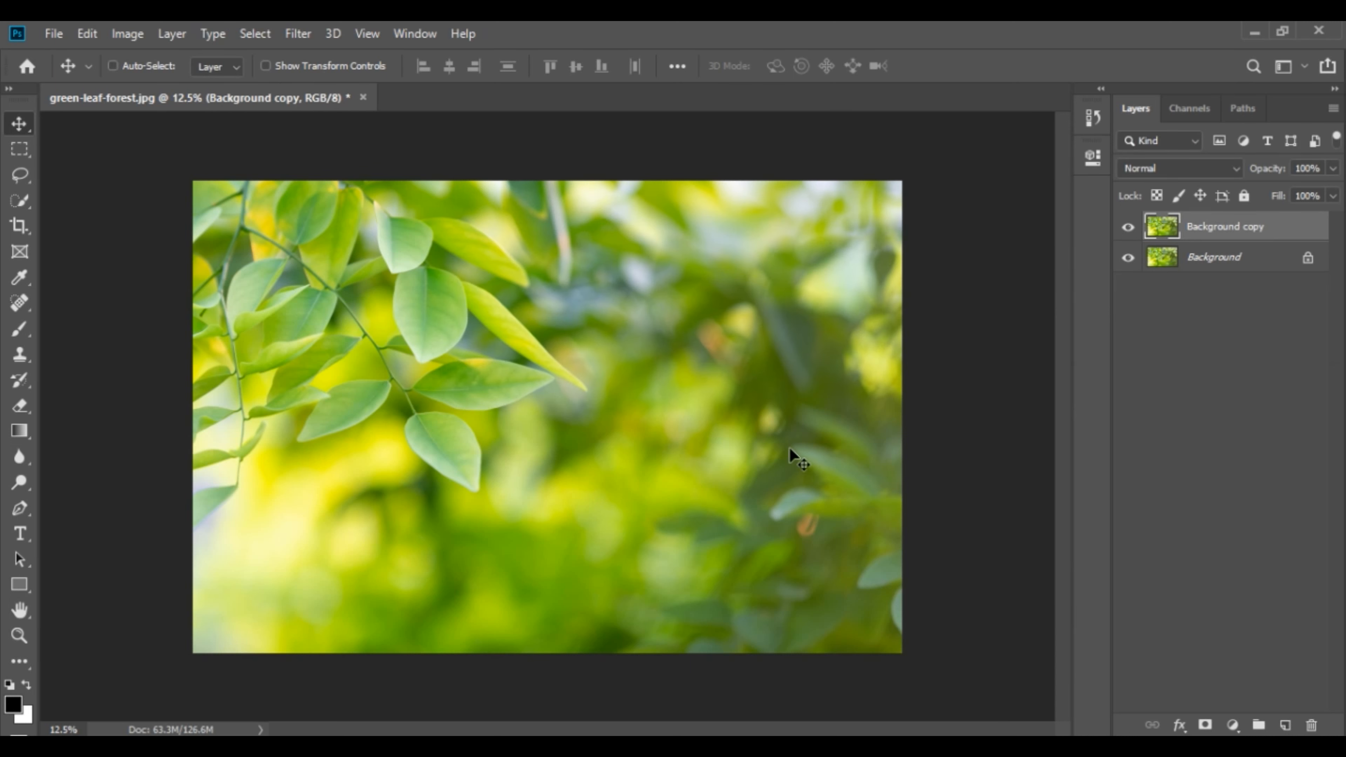
Step: Select the lowest hanging leaf on the branch with the Quick Selection tool and copy it to its own layer
{"action": "key", "text": "ctrl+plus"}
{"action": "left_click", "coordinate": [19, 200]}
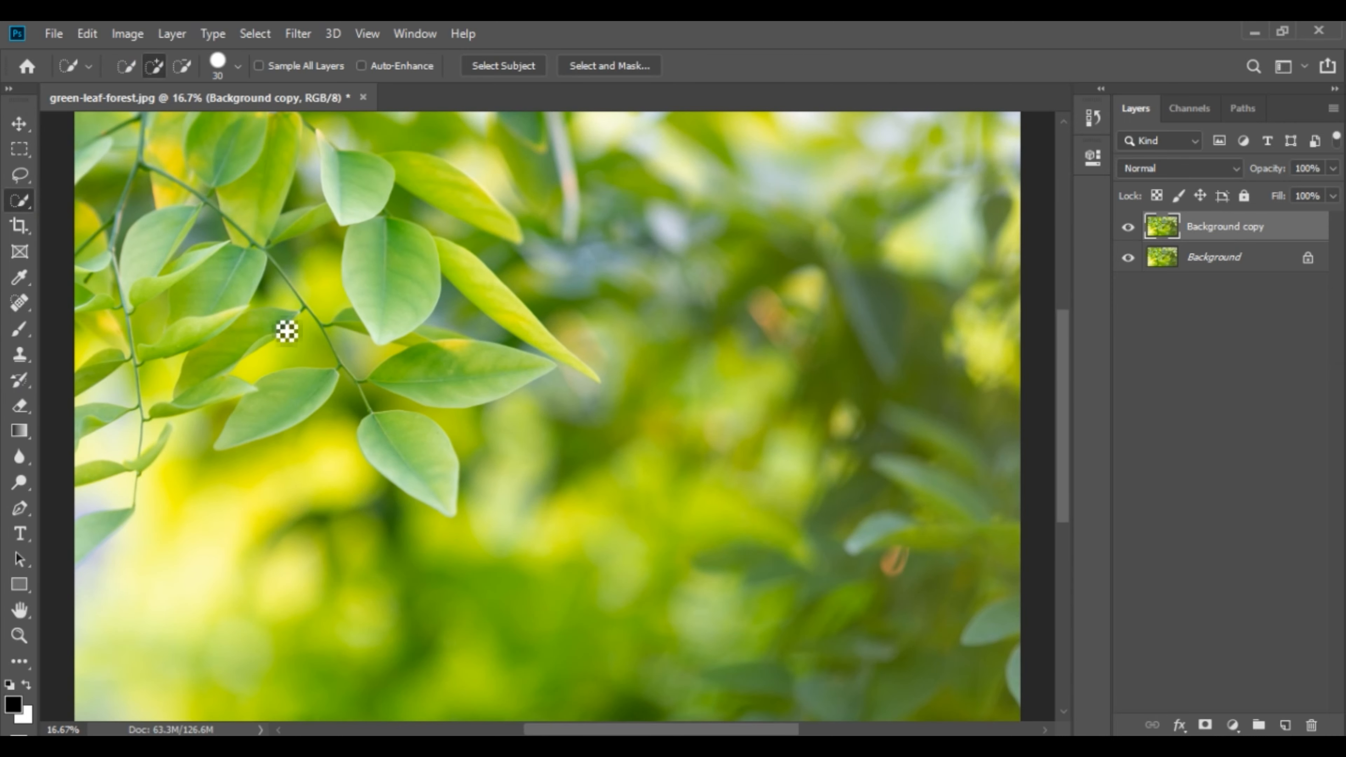
{"action": "left_click_drag", "start_coordinate": [394, 450], "coordinate": [406, 442]}
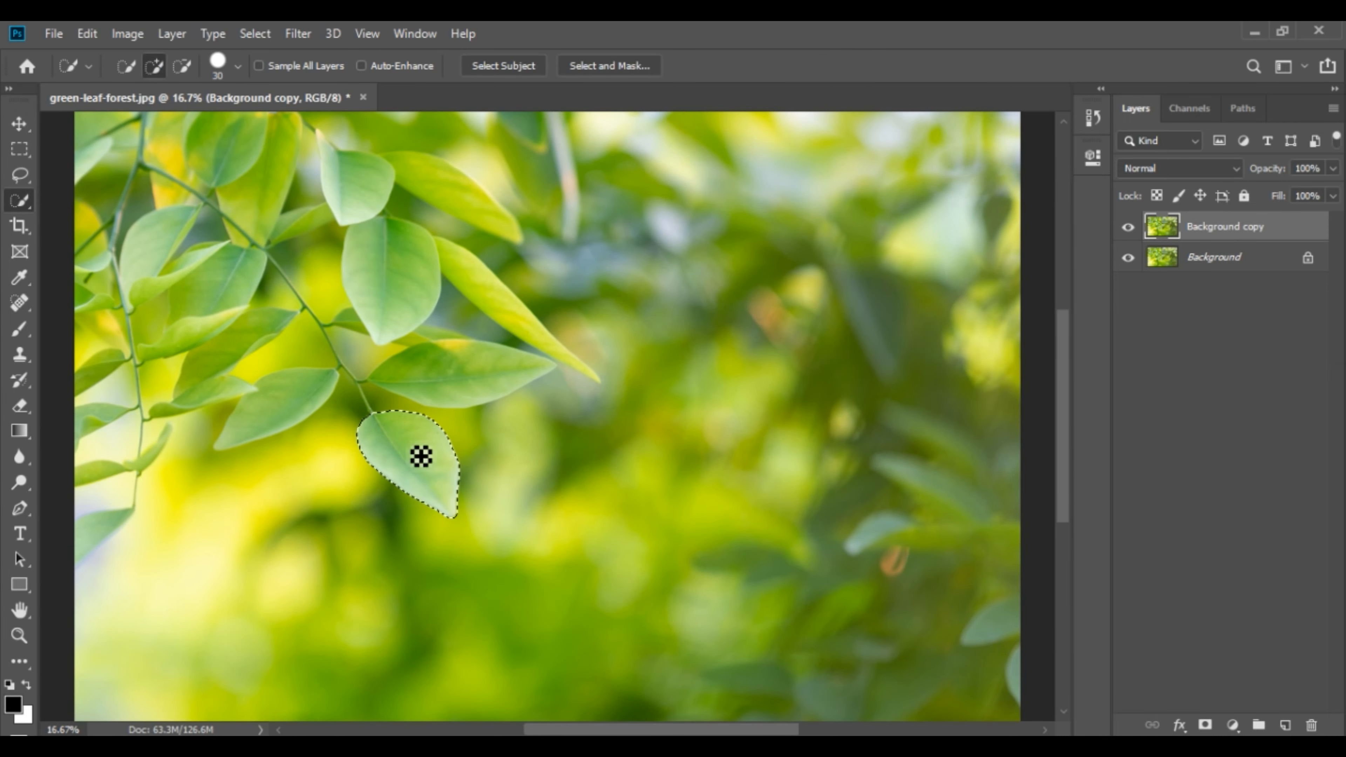
{"action": "key", "text": "ctrl+plus"}
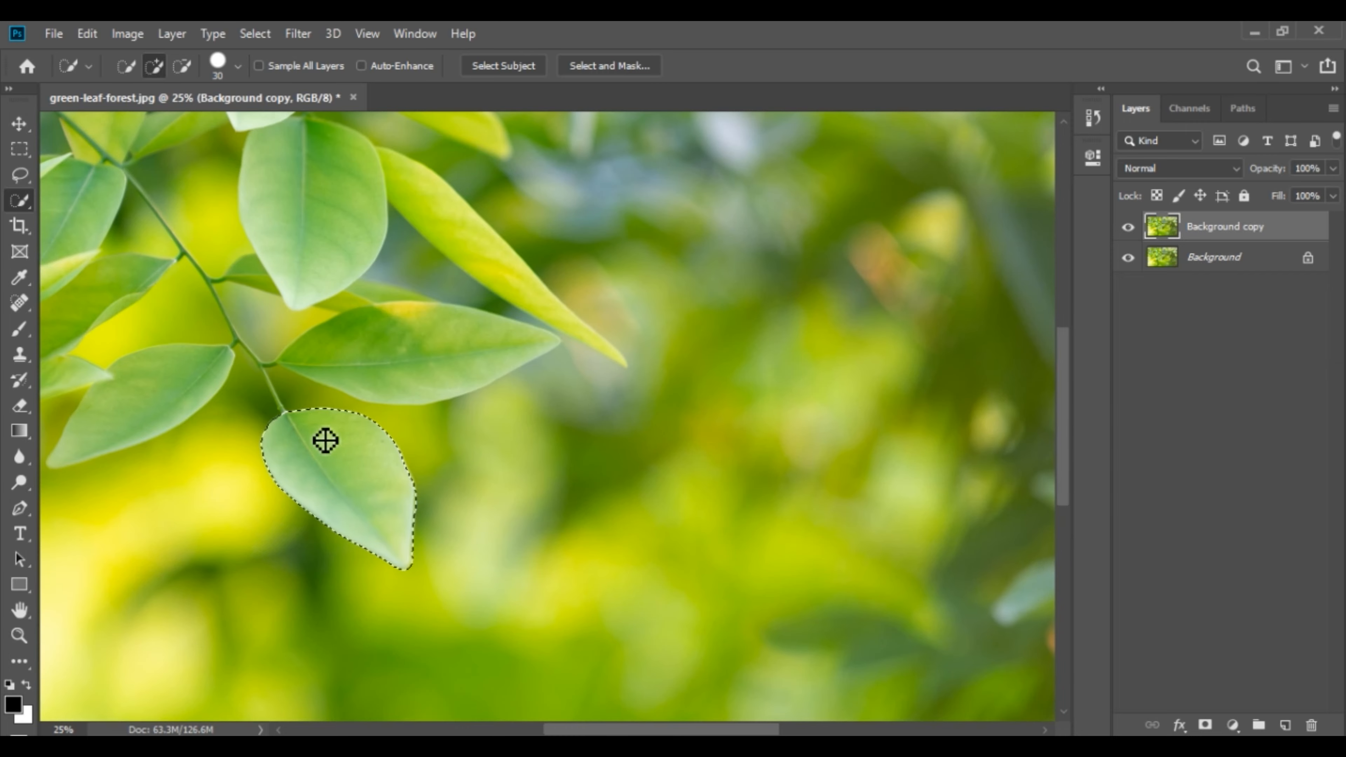
{"action": "key", "text": "ctrl+plus"}
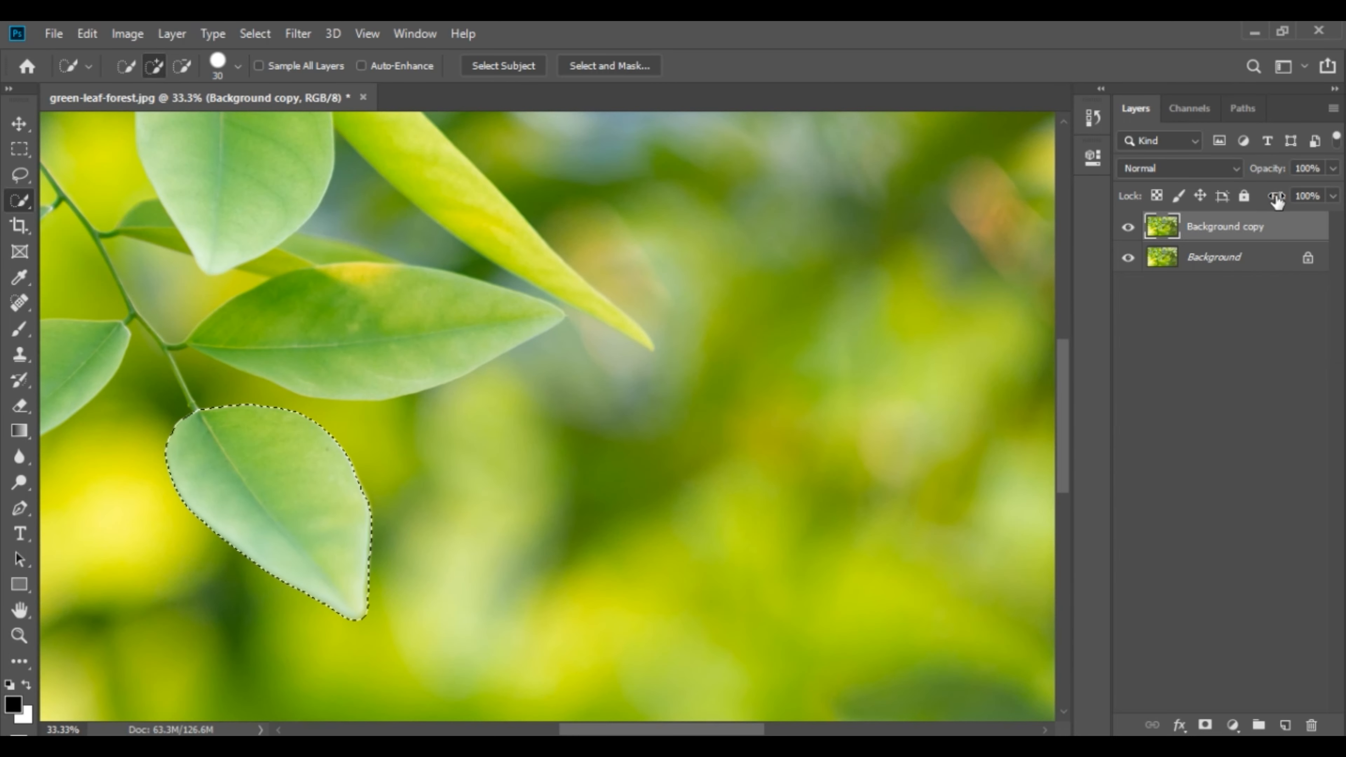
{"action": "right_click", "coordinate": [295, 475]}
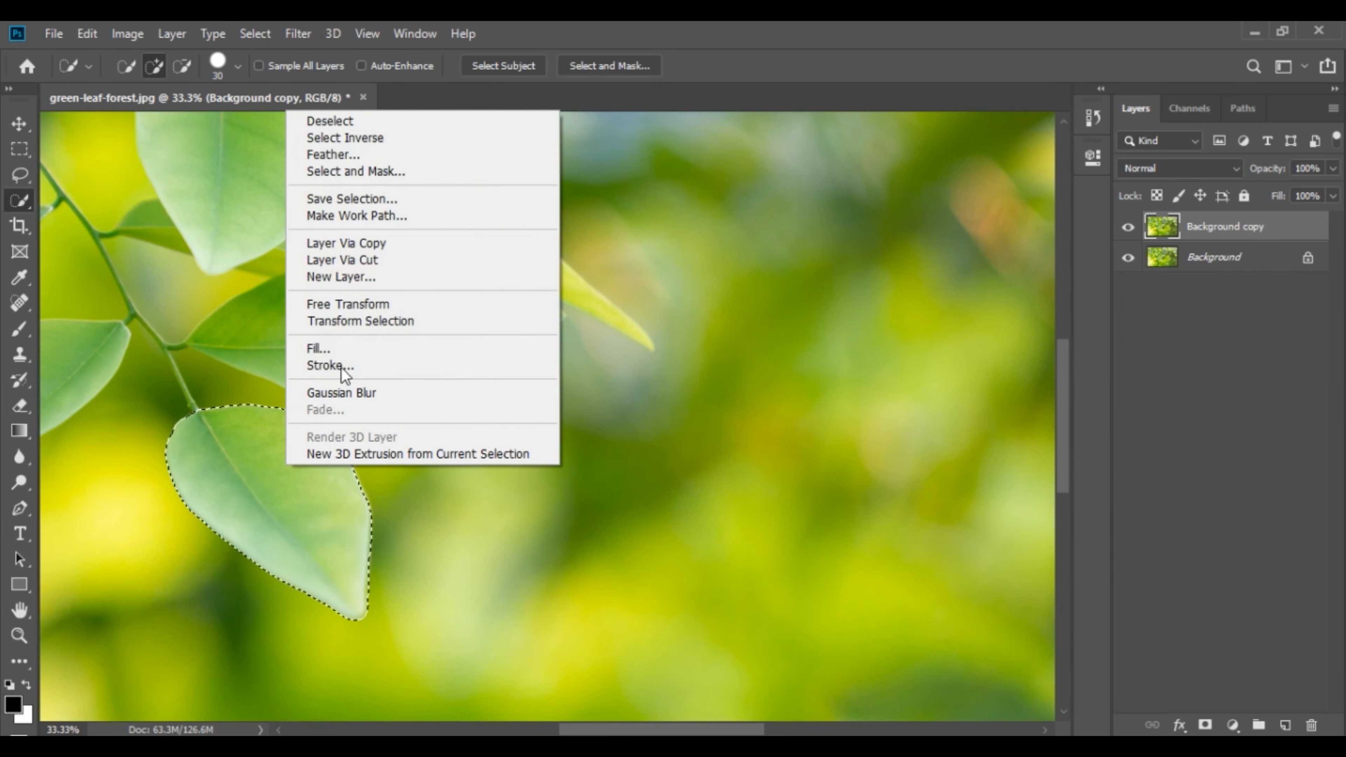
{"action": "left_click", "coordinate": [349, 244]}
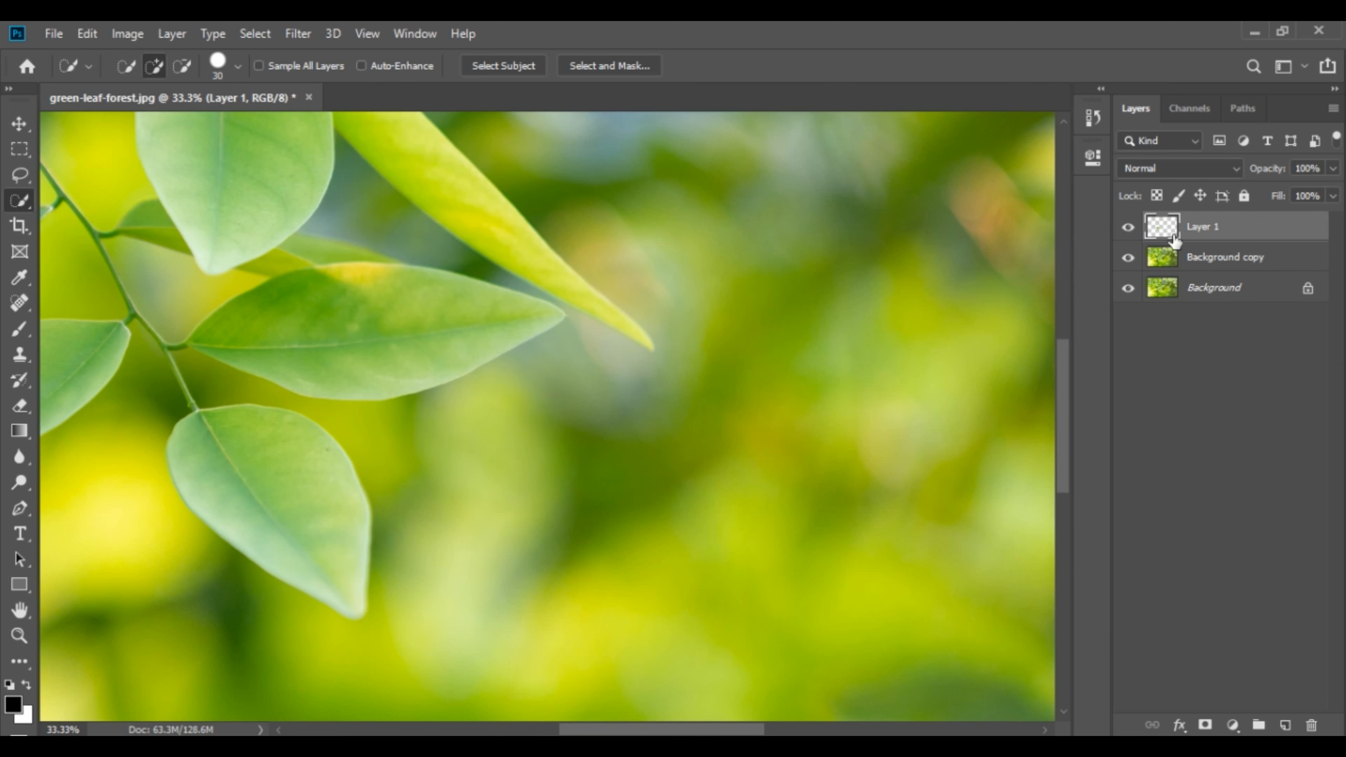
Step: Convert the leaf layer, Layer 1, to a smart object and hide it
{"action": "right_click", "coordinate": [1249, 228]}
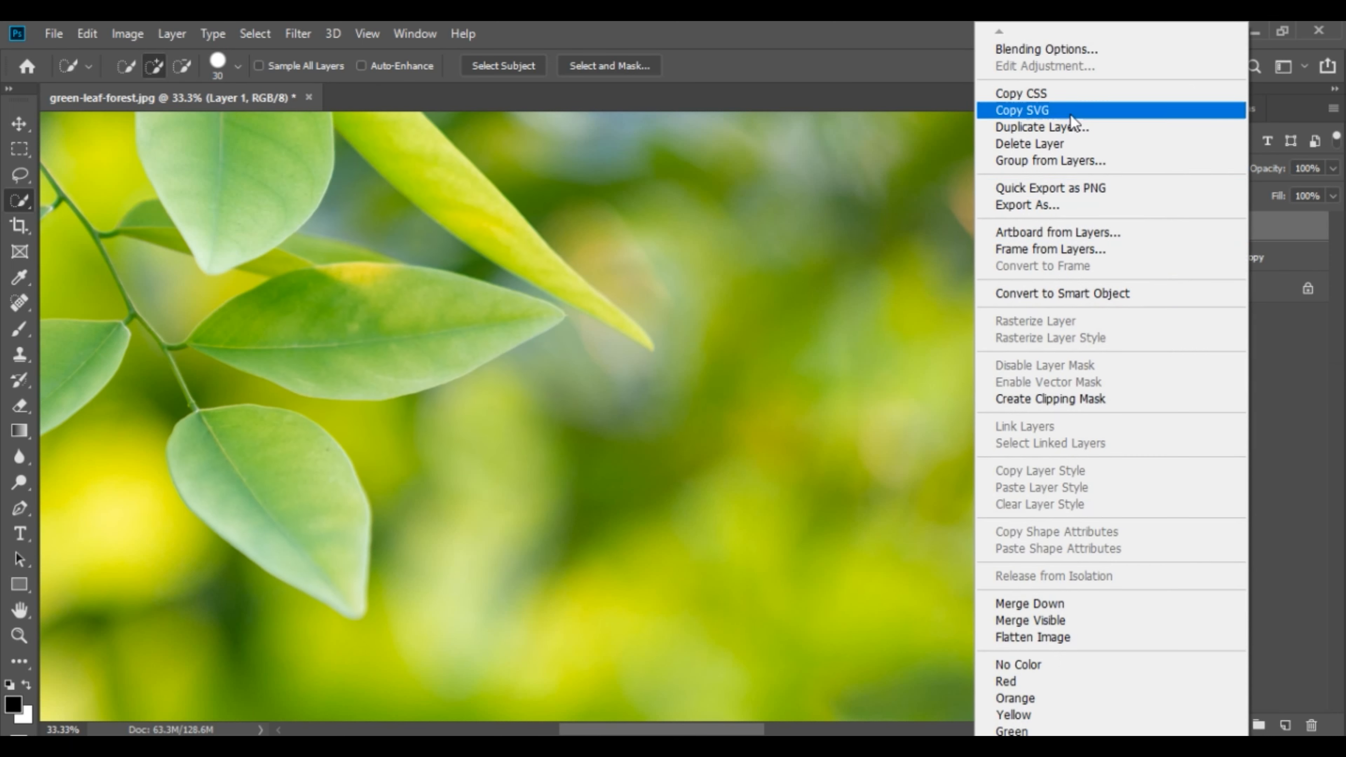
{"action": "left_click", "coordinate": [1057, 293]}
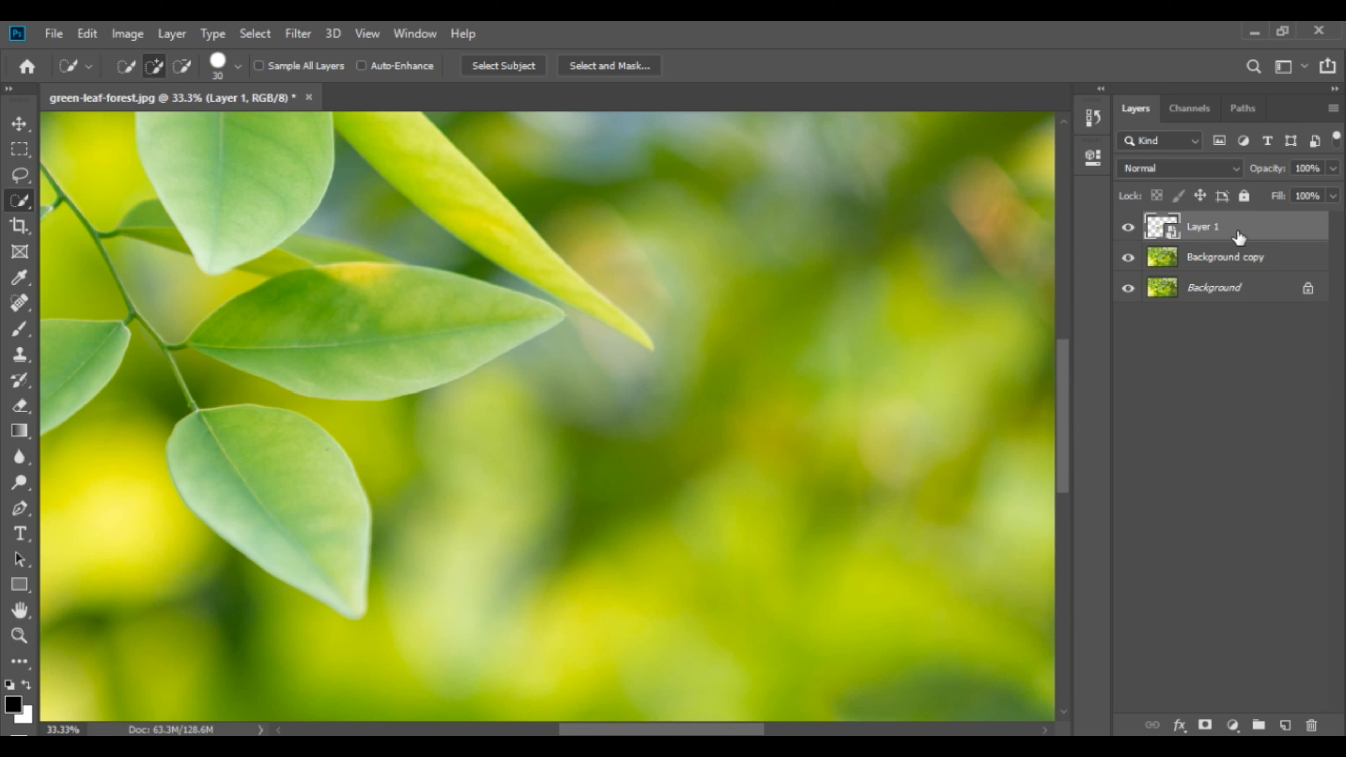
{"action": "left_click", "coordinate": [1127, 227]}
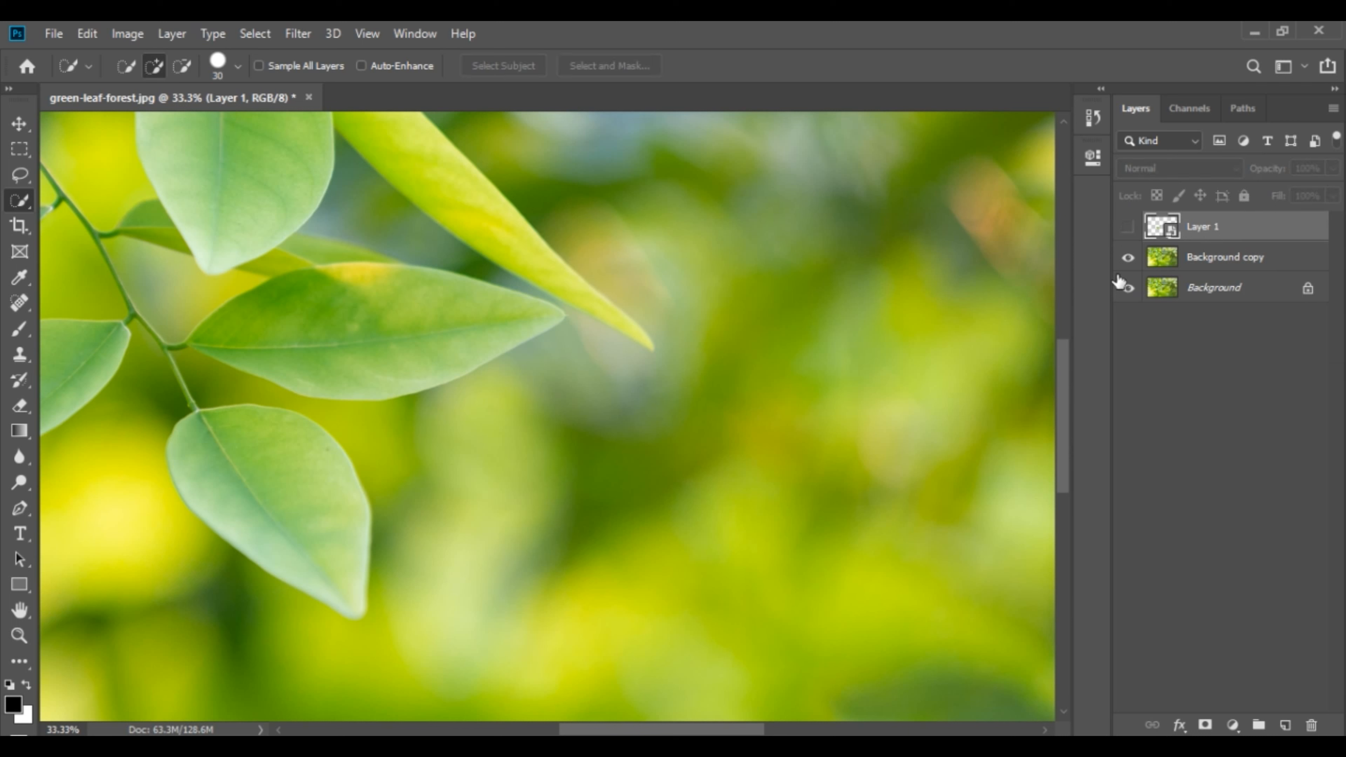
Step: Add an Exposure adjustment layer directly above Background copy and hide the original Background layer
{"action": "left_click", "coordinate": [1169, 268]}
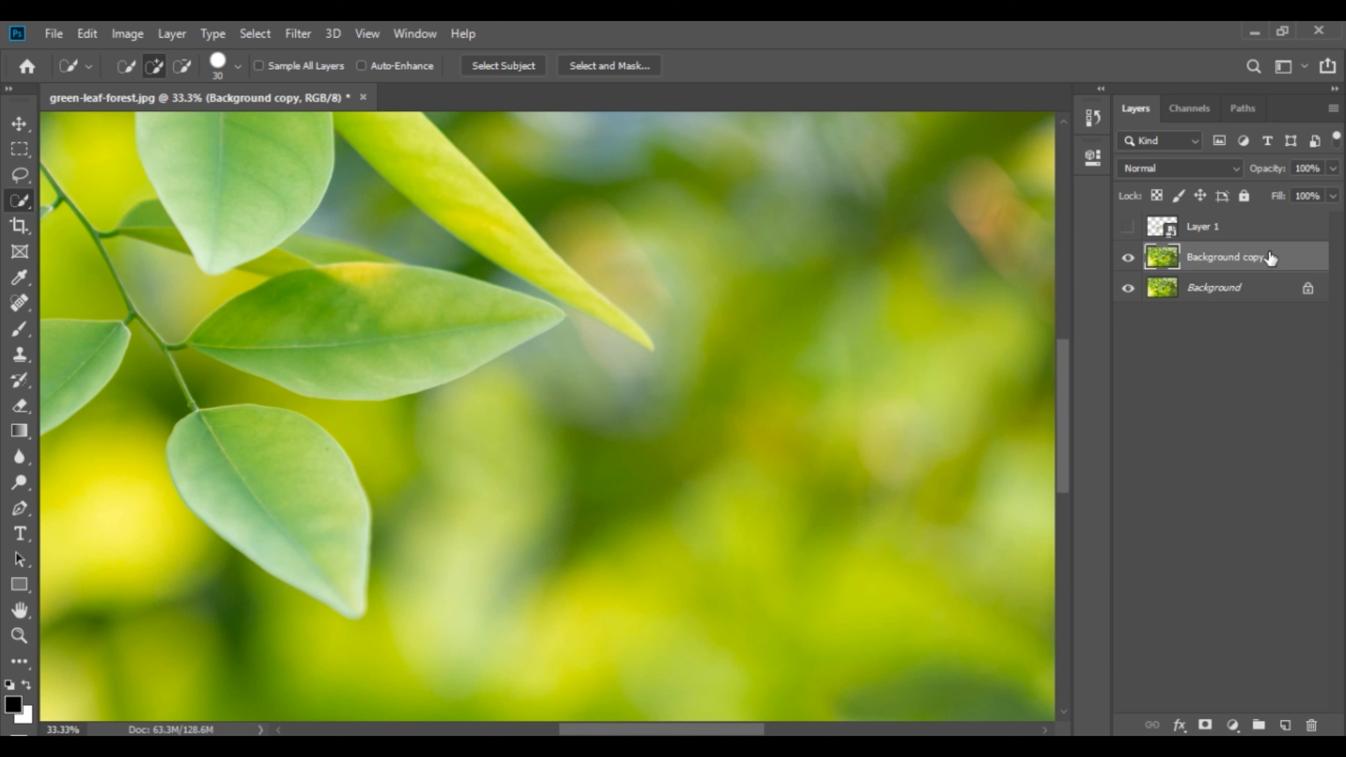
{"action": "left_click", "coordinate": [1232, 725]}
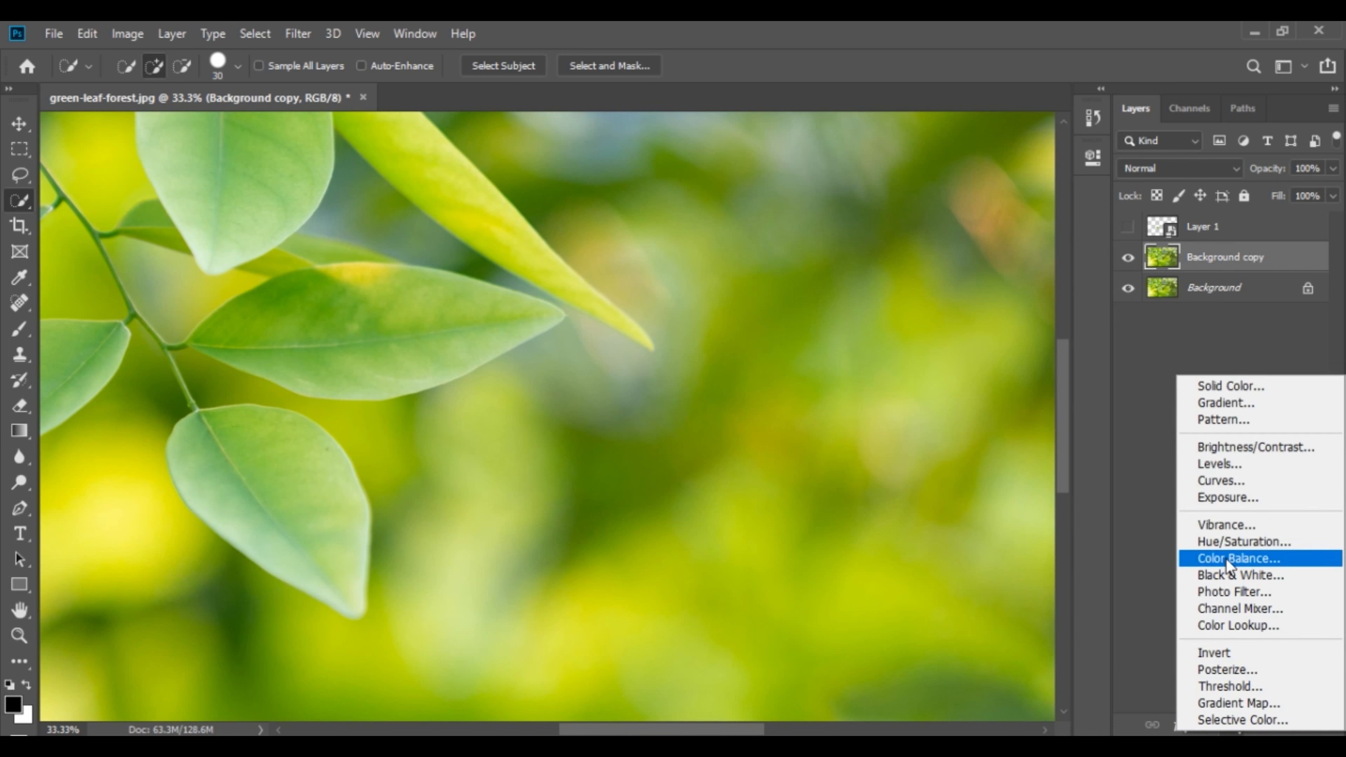
{"action": "left_click", "coordinate": [1233, 498]}
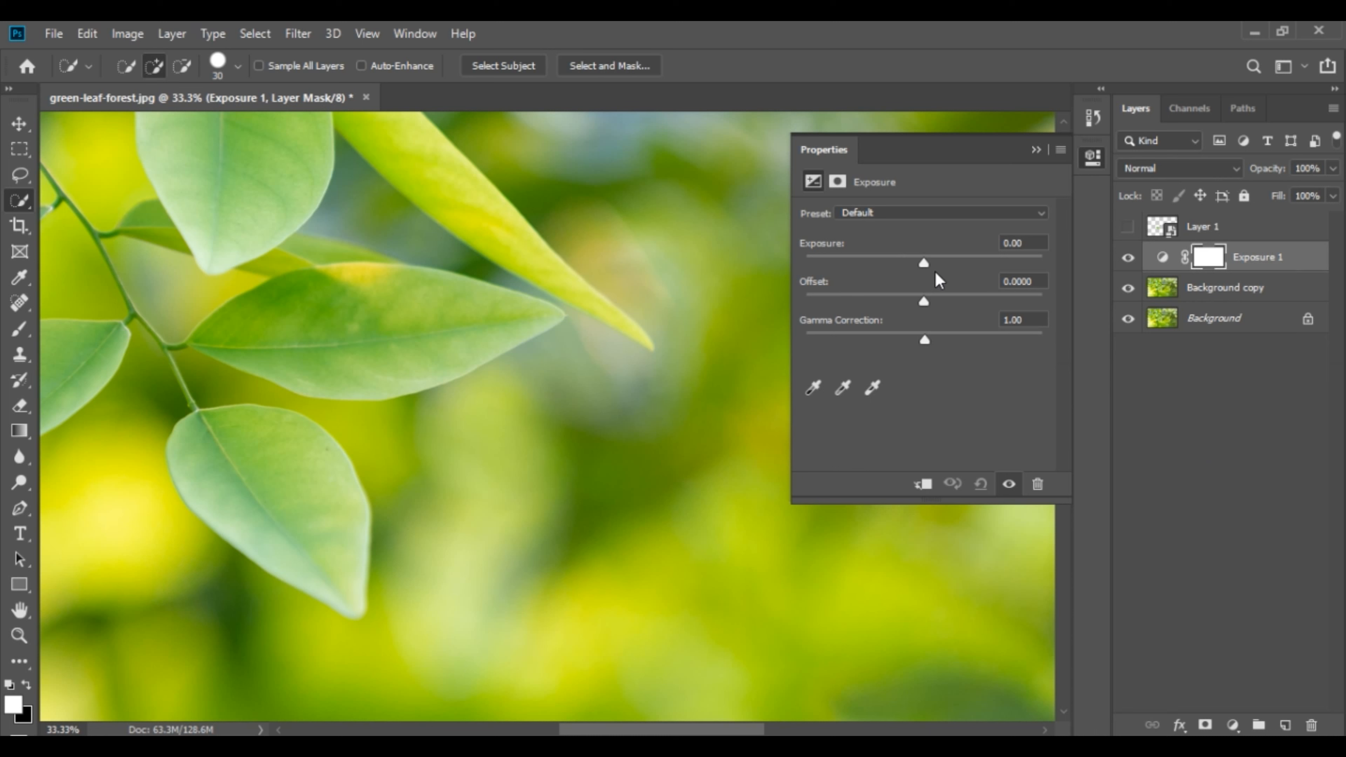
{"action": "left_click", "coordinate": [1132, 319]}
Step: Darken the image with the Exposure adjustment, setting exposure to -4.33 and offset to -0.0208
{"action": "left_click_drag", "start_coordinate": [925, 264], "coordinate": [848, 263]}
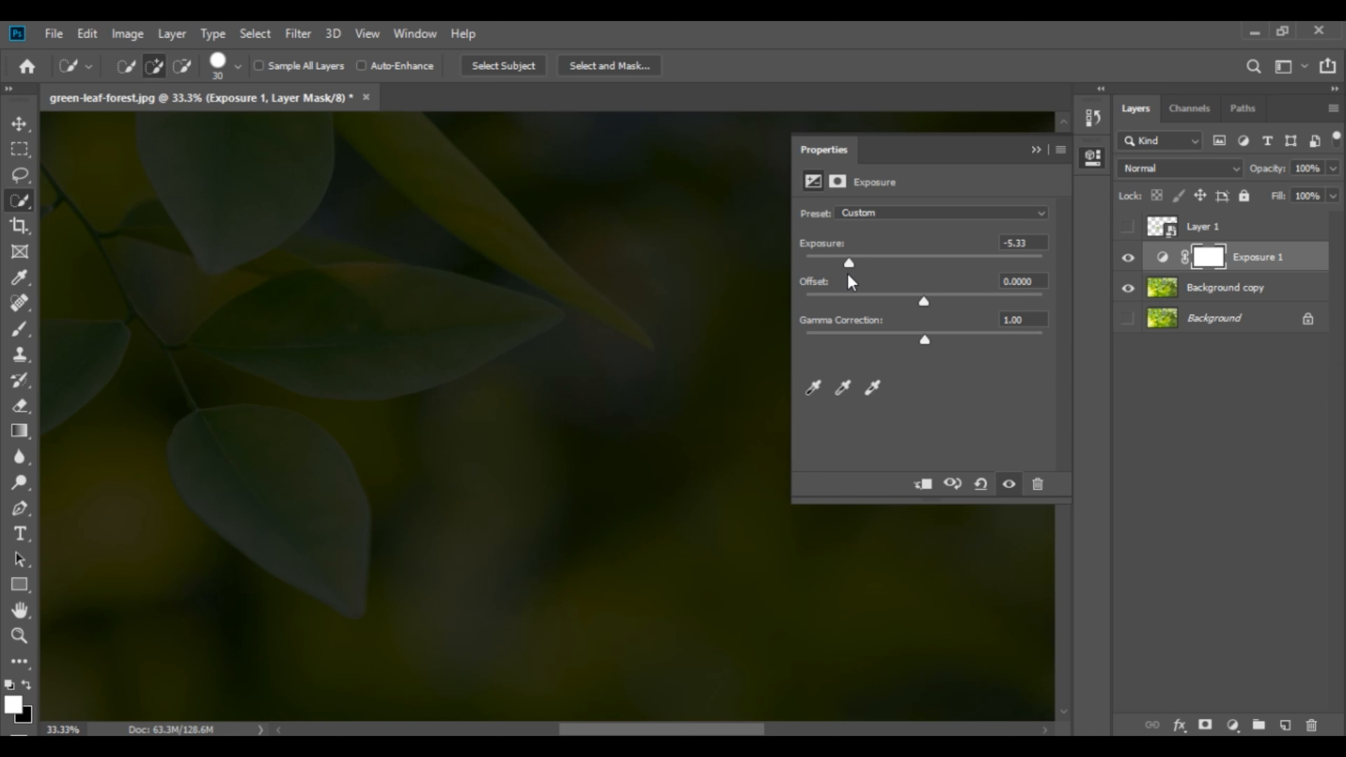
{"action": "key", "text": "ctrl+minus"}
{"action": "key", "text": "ctrl+minus"}
{"action": "key", "text": "ctrl+minus"}
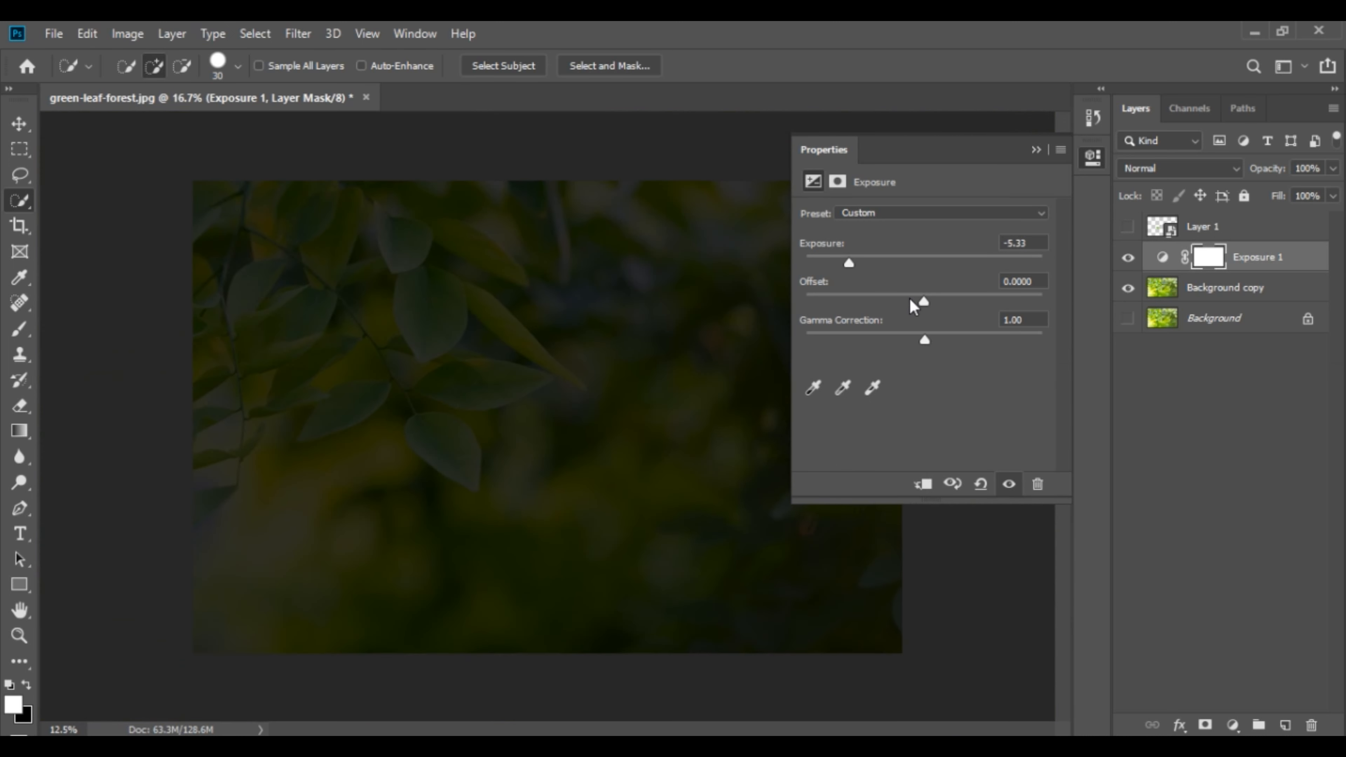
{"action": "mouse_move", "coordinate": [918, 299]}
{"action": "left_mouse_down"}
{"action": "mouse_move", "coordinate": [931, 299]}
{"action": "mouse_move", "coordinate": [912, 303]}
{"action": "left_mouse_up"}
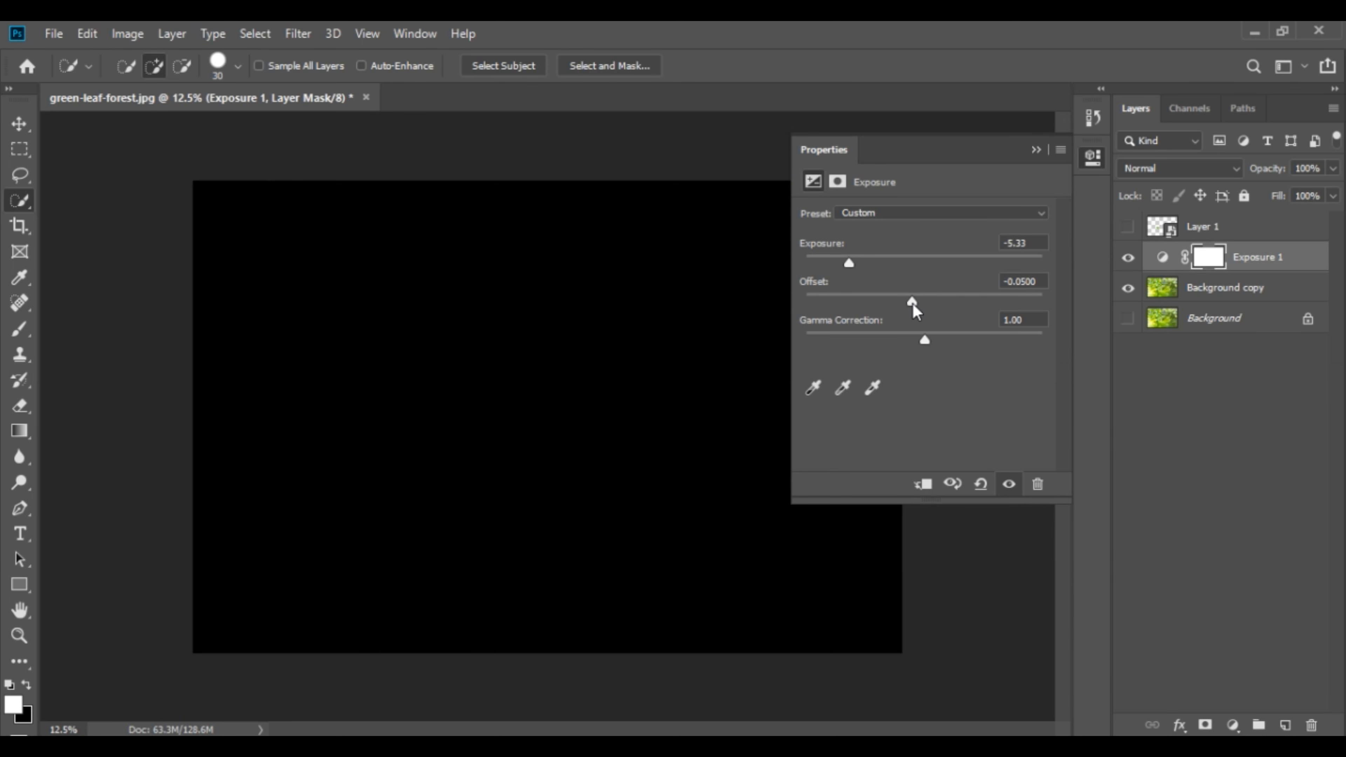
{"action": "left_click_drag", "start_coordinate": [913, 303], "coordinate": [919, 303]}
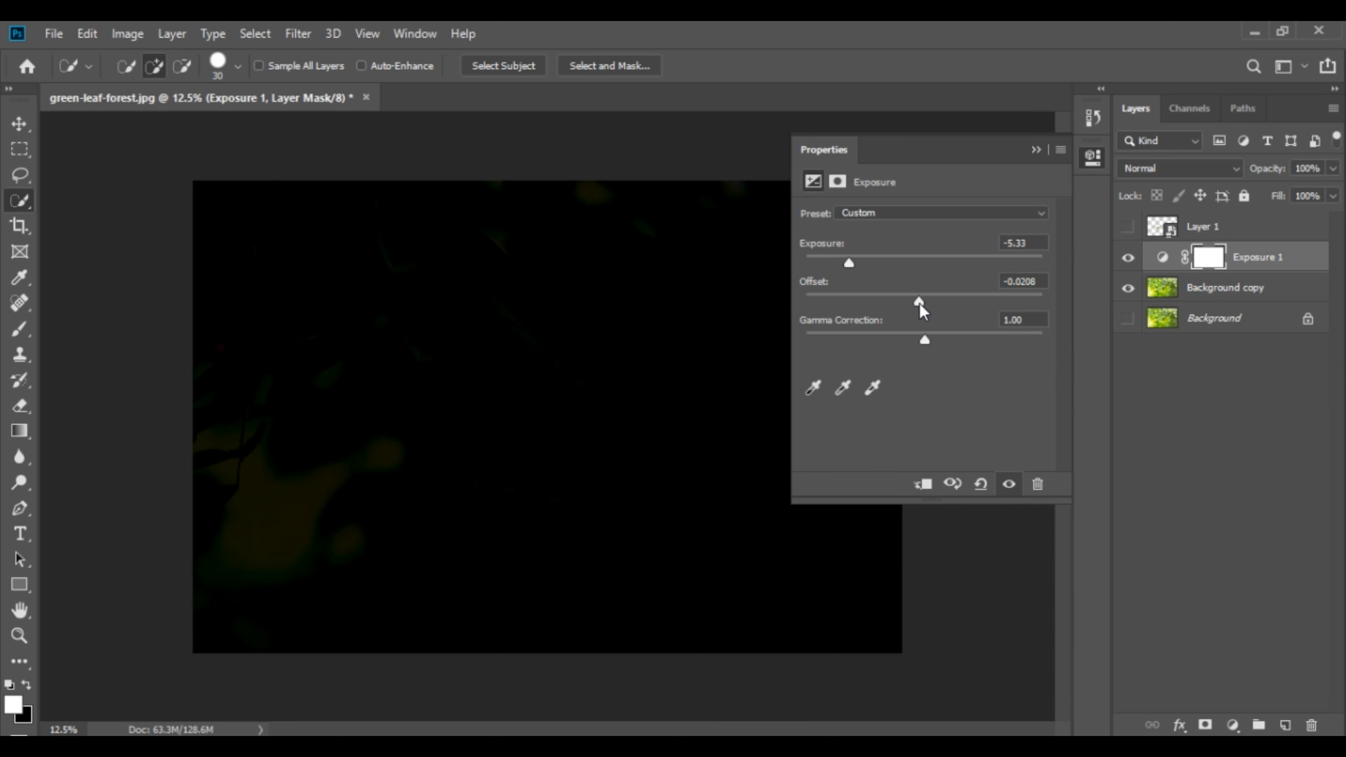
{"action": "left_click_drag", "start_coordinate": [848, 264], "coordinate": [851, 264]}
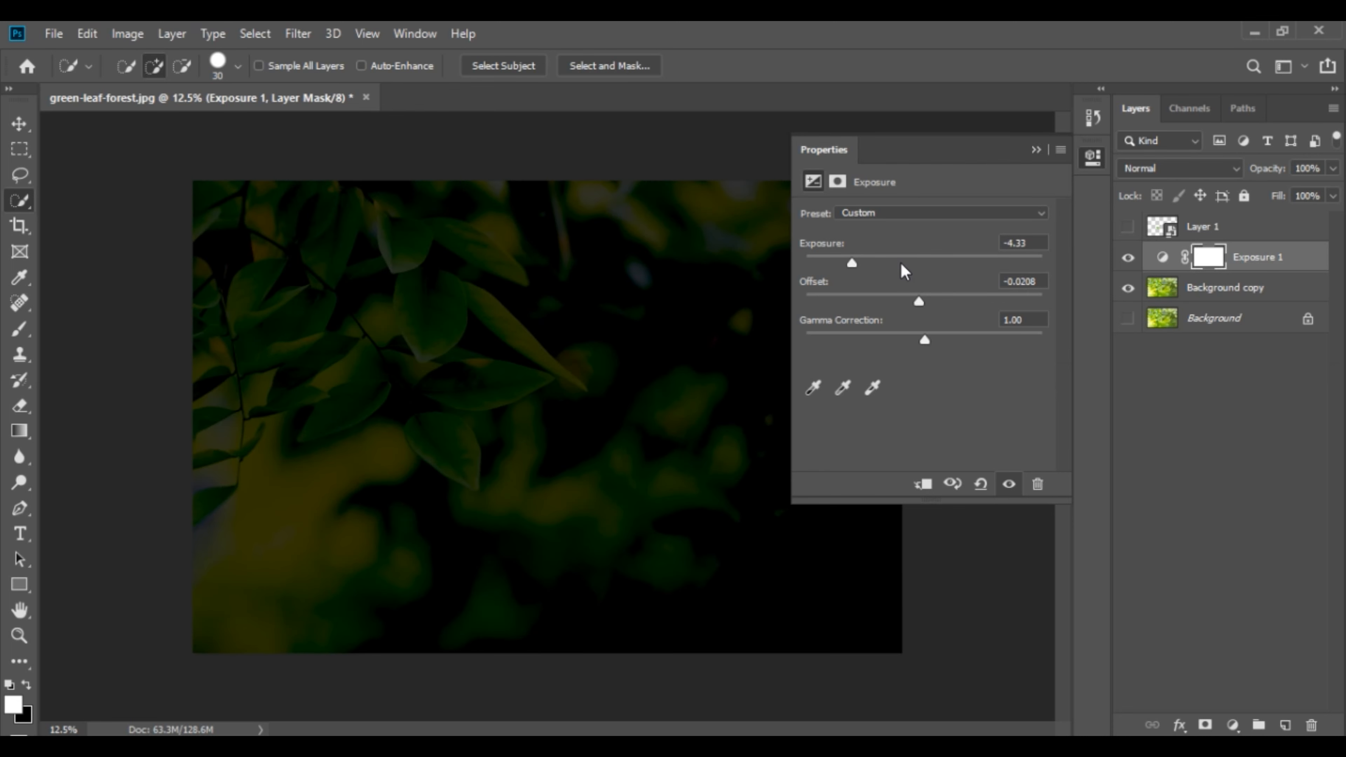
Step: Fine-tune the Exposure adjustment to exposure -4.49, offset -0.0224 and gamma correction 0.96, and collapse its properties
{"action": "key", "text": "Down"}
{"action": "key", "text": "Down"}
{"action": "key", "text": "Down"}
{"action": "key", "text": "Down"}
{"action": "key", "text": "Down"}
{"action": "key", "text": "Down"}
{"action": "key", "text": "Down"}
{"action": "left_click", "coordinate": [1027, 315]}
{"action": "key", "text": "Down"}
{"action": "left_click", "coordinate": [1020, 243]}
{"action": "key", "text": "Down"}
{"action": "key", "text": "Down"}
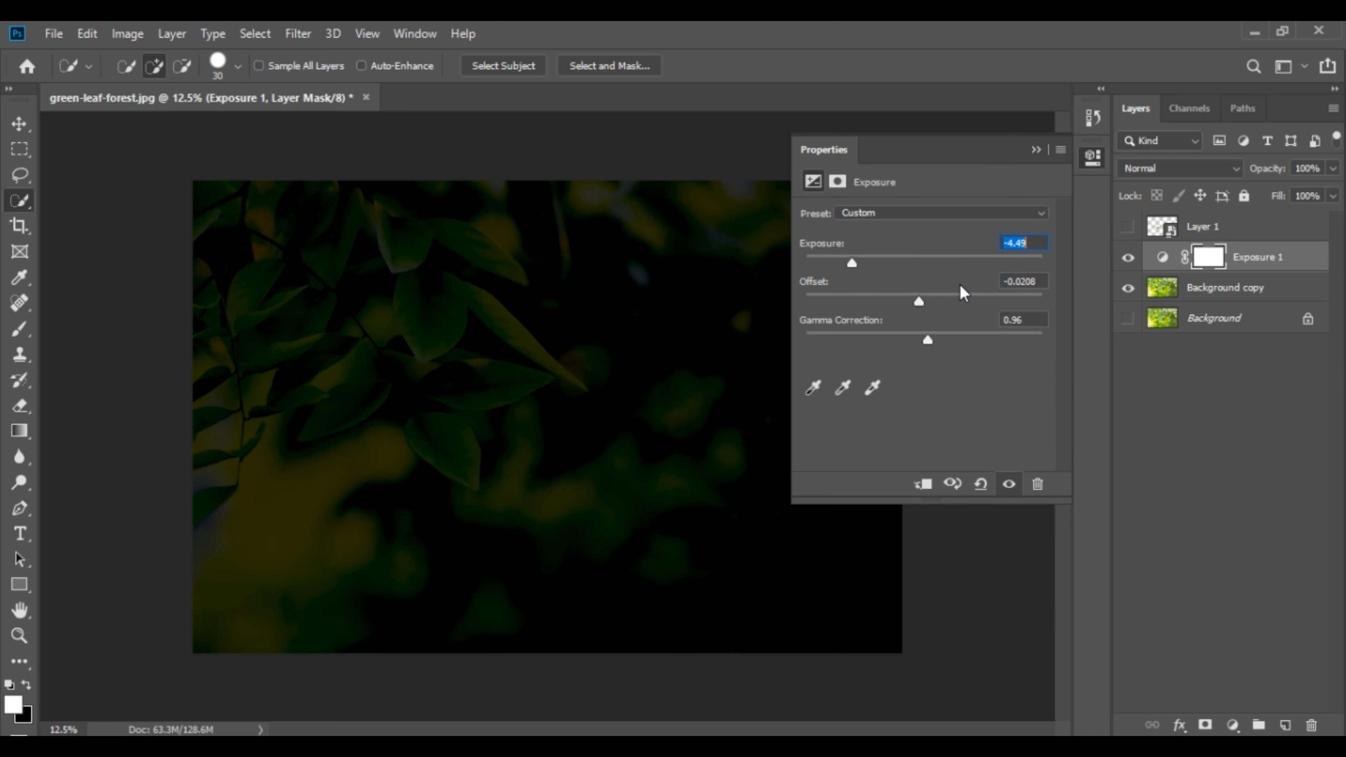
{"action": "left_click", "coordinate": [1026, 281]}
{"action": "key", "text": "Up"}
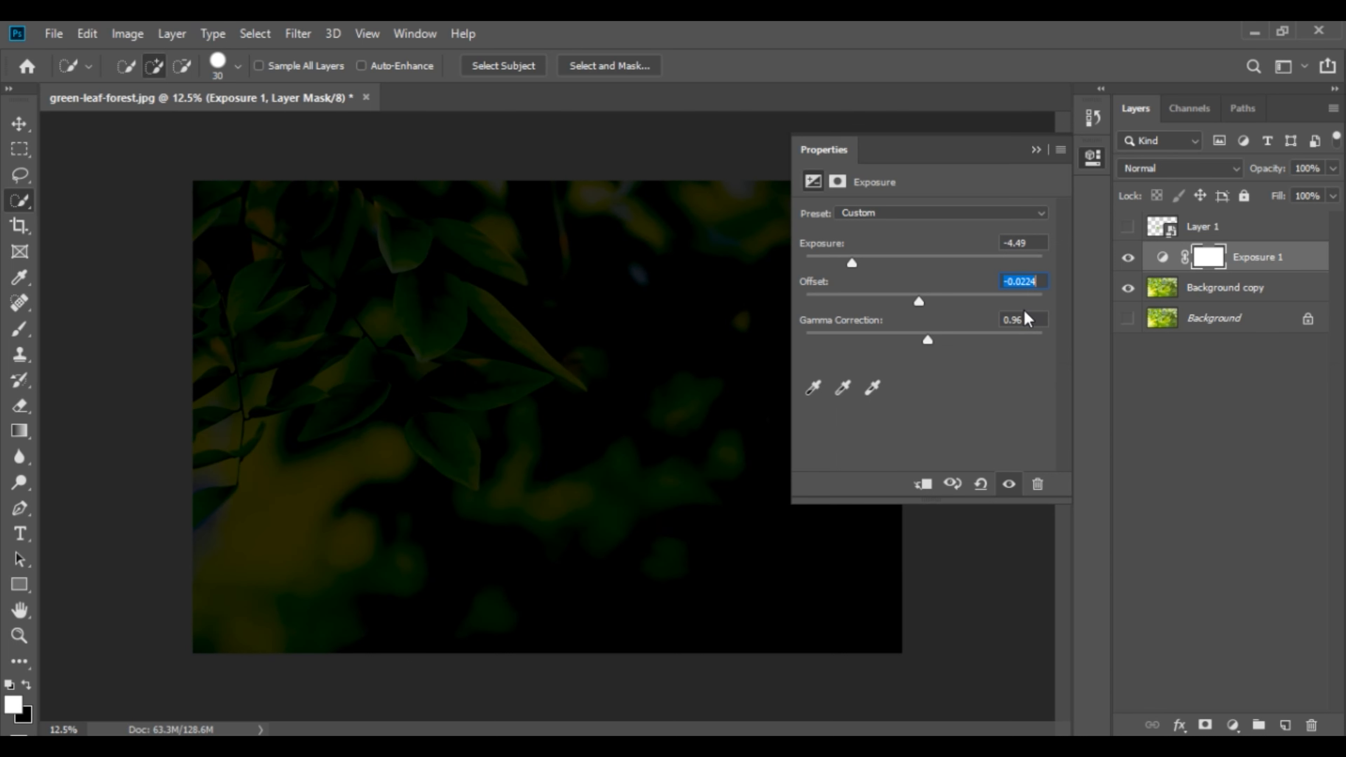
{"action": "left_click", "coordinate": [1034, 150]}
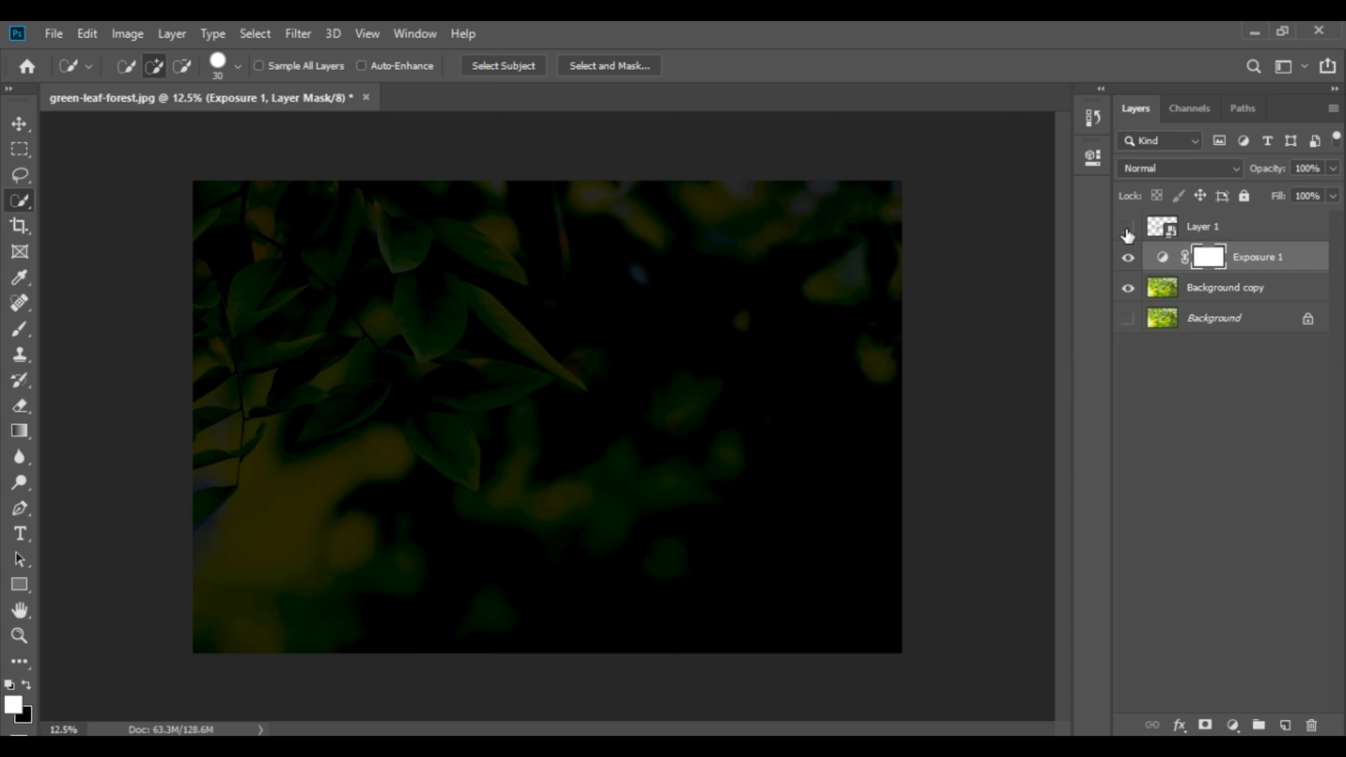
Step: Show the leaf layer, Layer 1, again and duplicate it
{"action": "left_click", "coordinate": [1127, 230]}
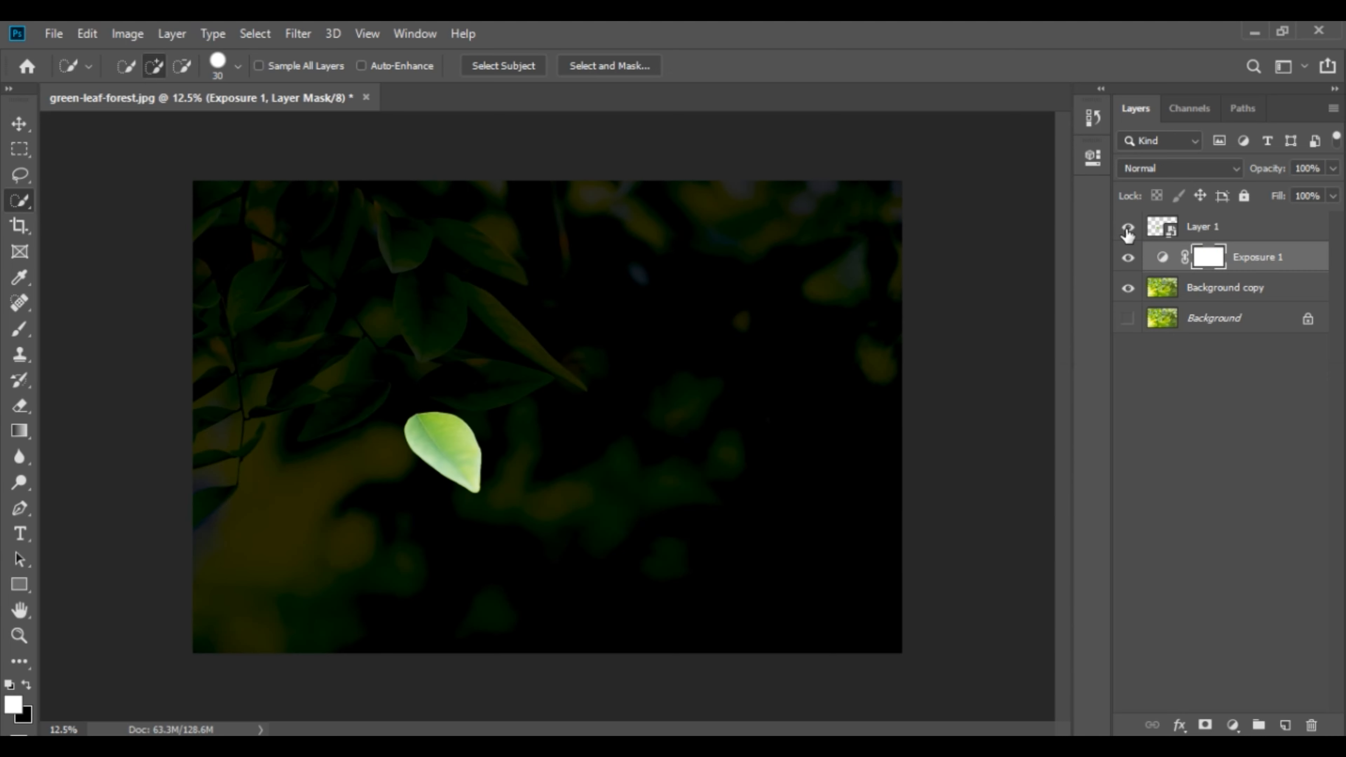
{"action": "left_click", "coordinate": [1162, 229]}
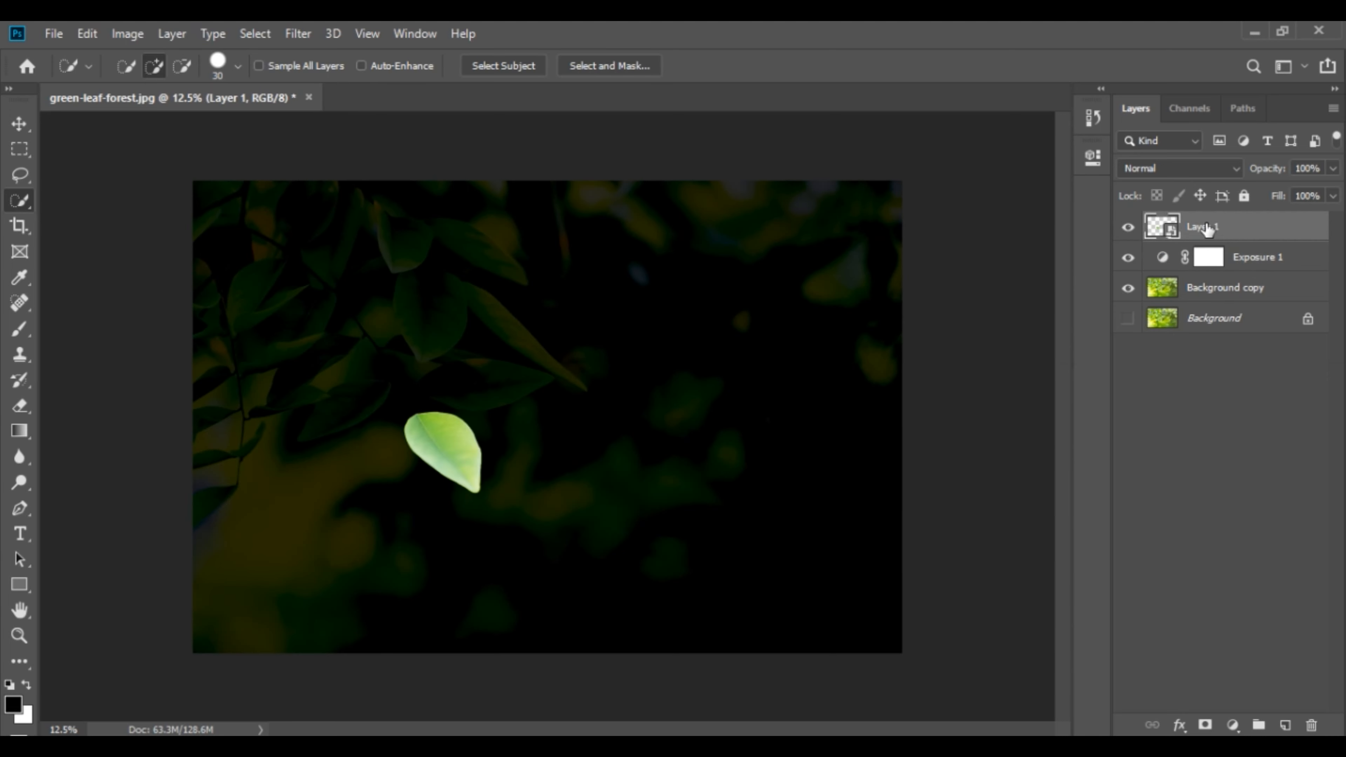
{"action": "right_click", "coordinate": [1247, 227]}
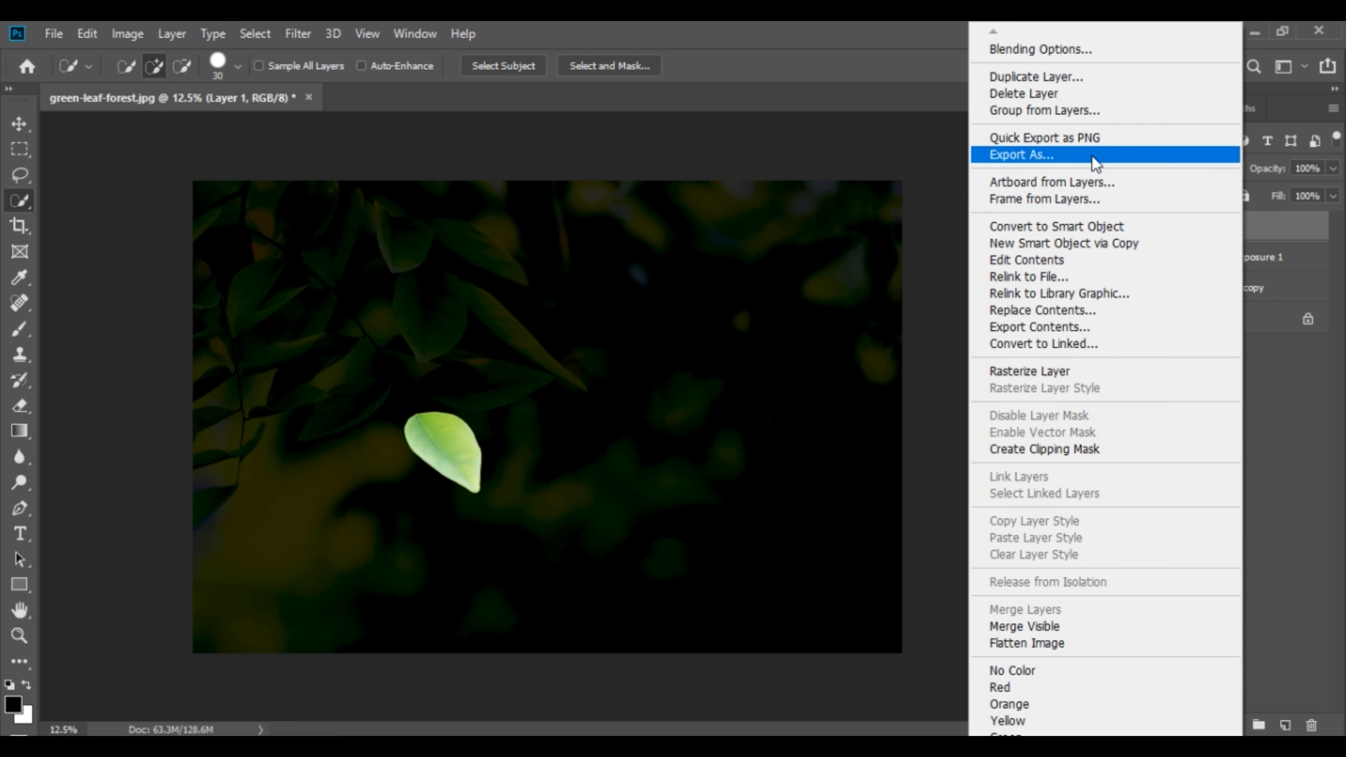
{"action": "left_click", "coordinate": [1051, 77]}
{"action": "left_click", "coordinate": [815, 218]}
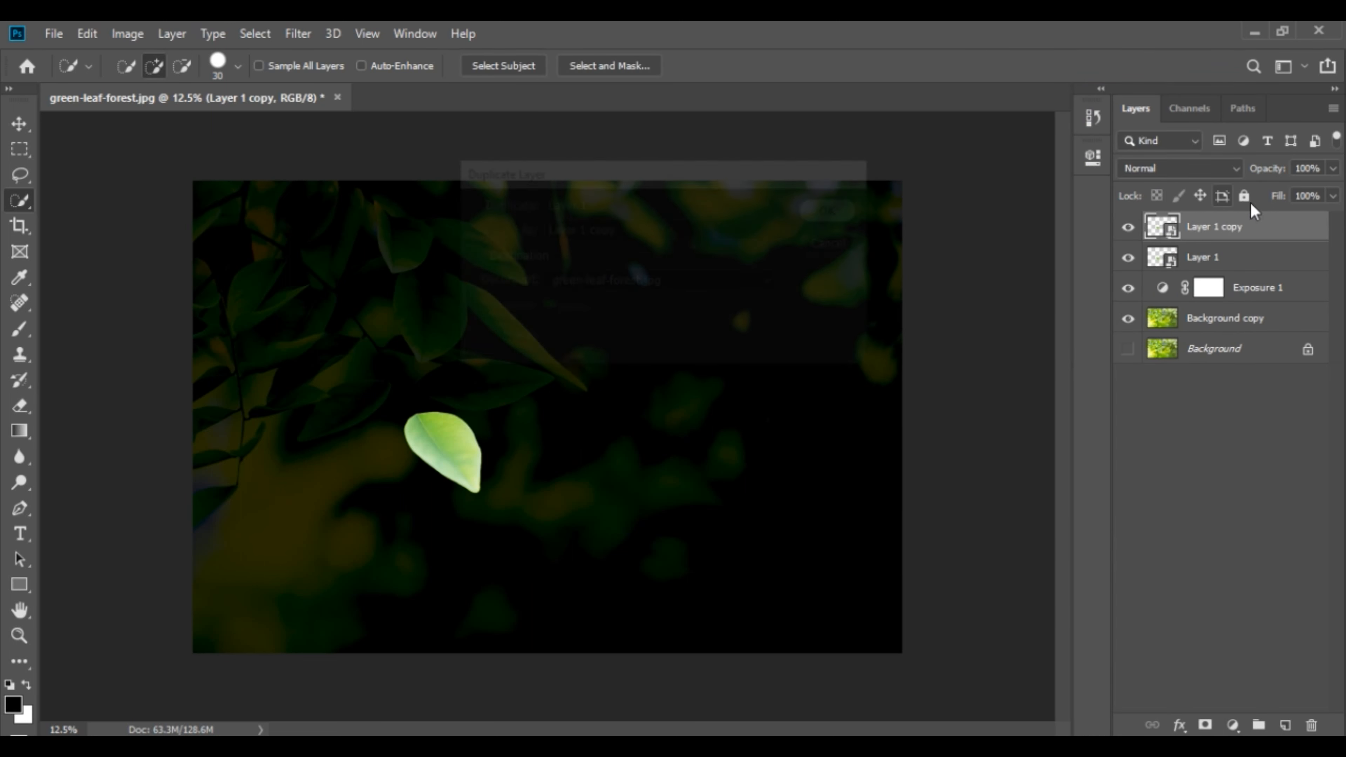
Step: Set the leaf copy's blend mode to Screen and apply a Gaussian Blur with a 50-pixel radius
{"action": "left_click", "coordinate": [1213, 173]}
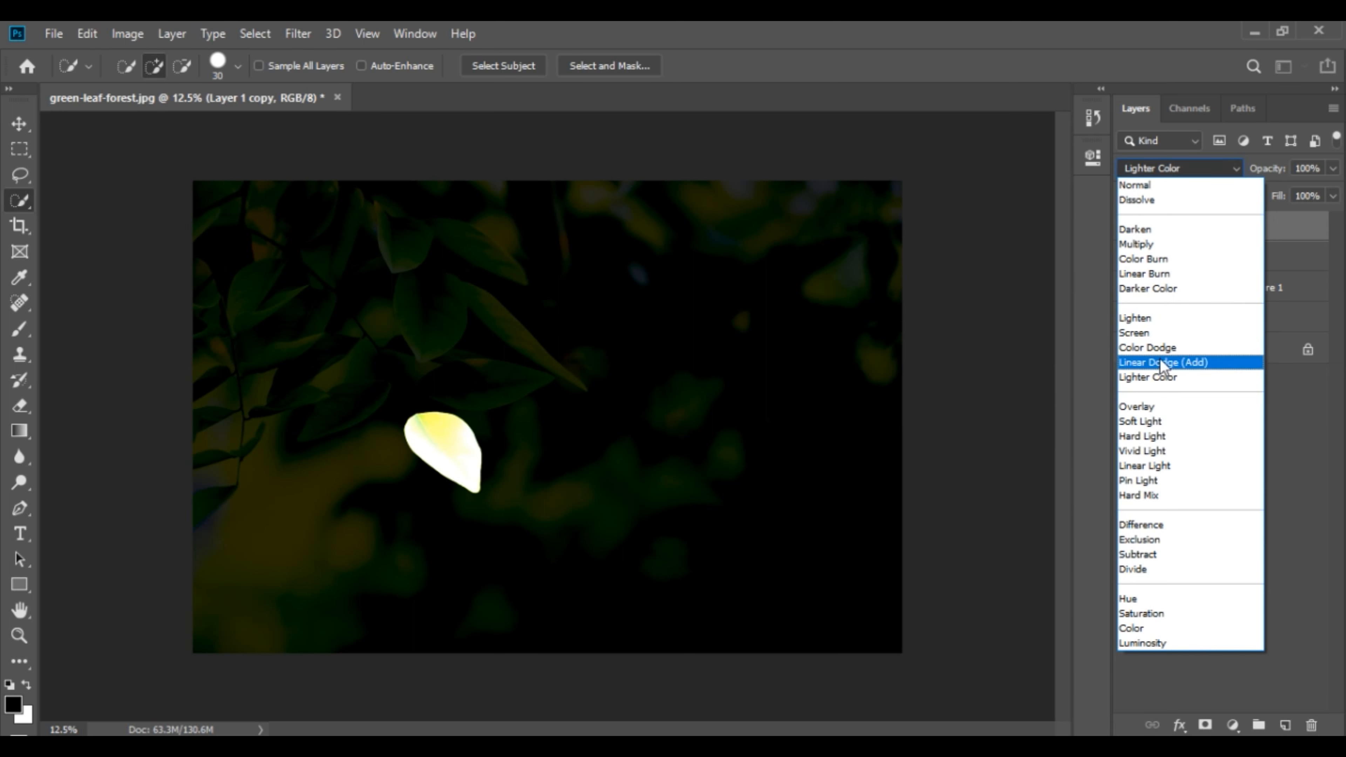
{"action": "left_click", "coordinate": [1152, 332]}
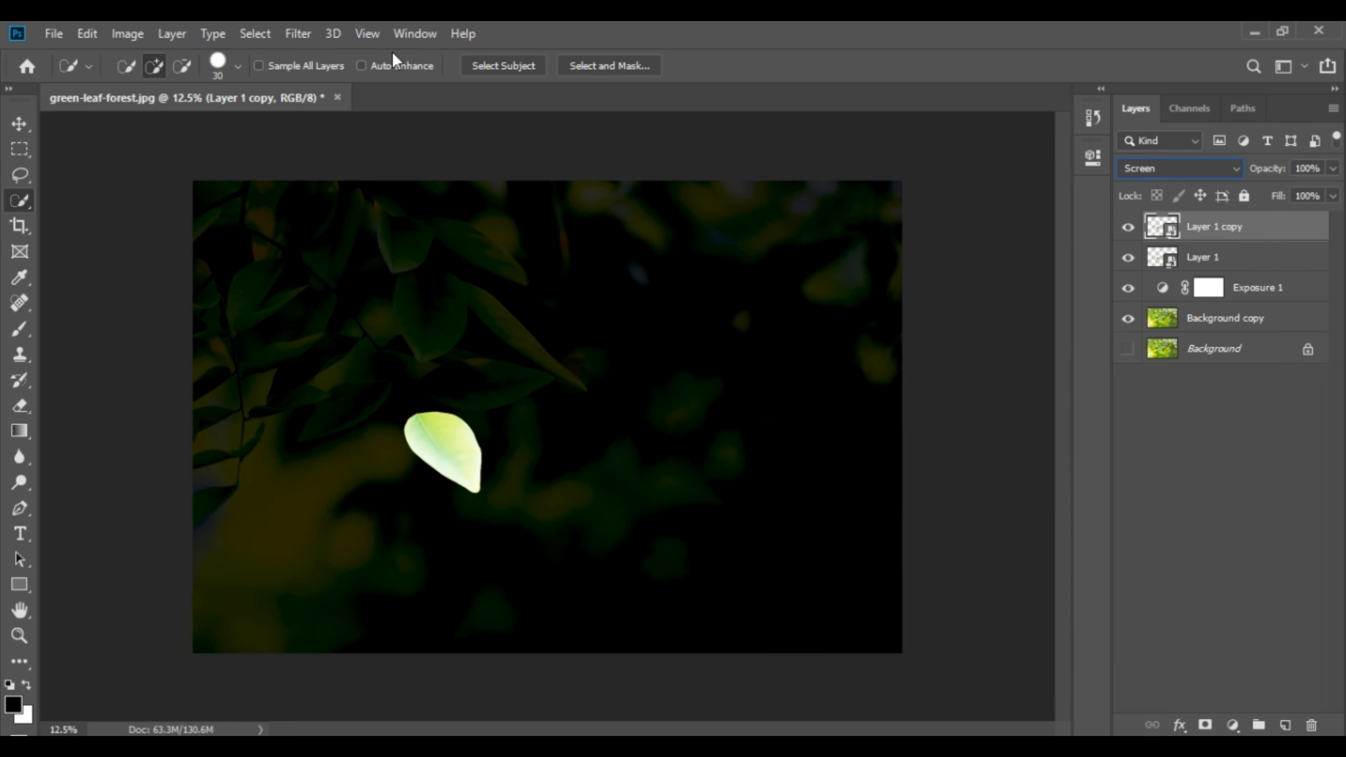
{"action": "left_click", "coordinate": [307, 36]}
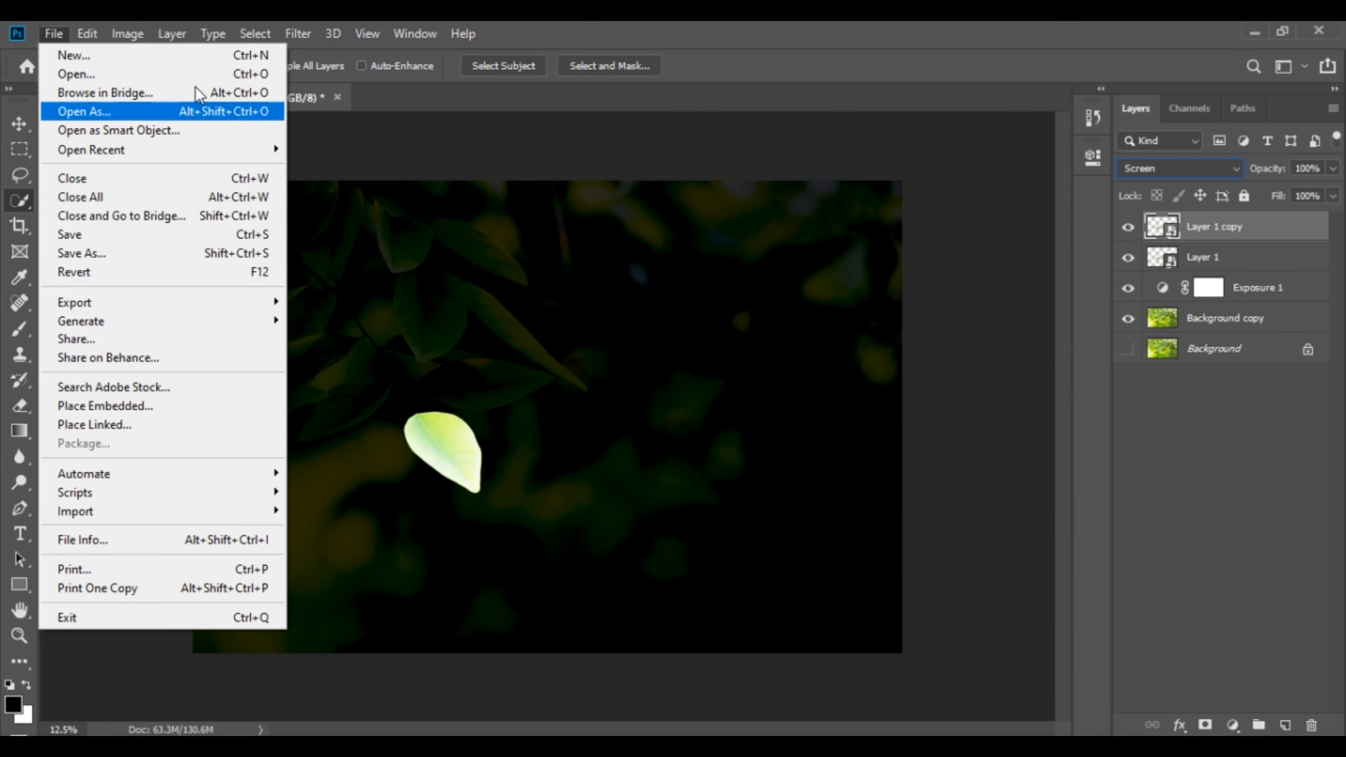
{"action": "mouse_move", "coordinate": [400, 257]}
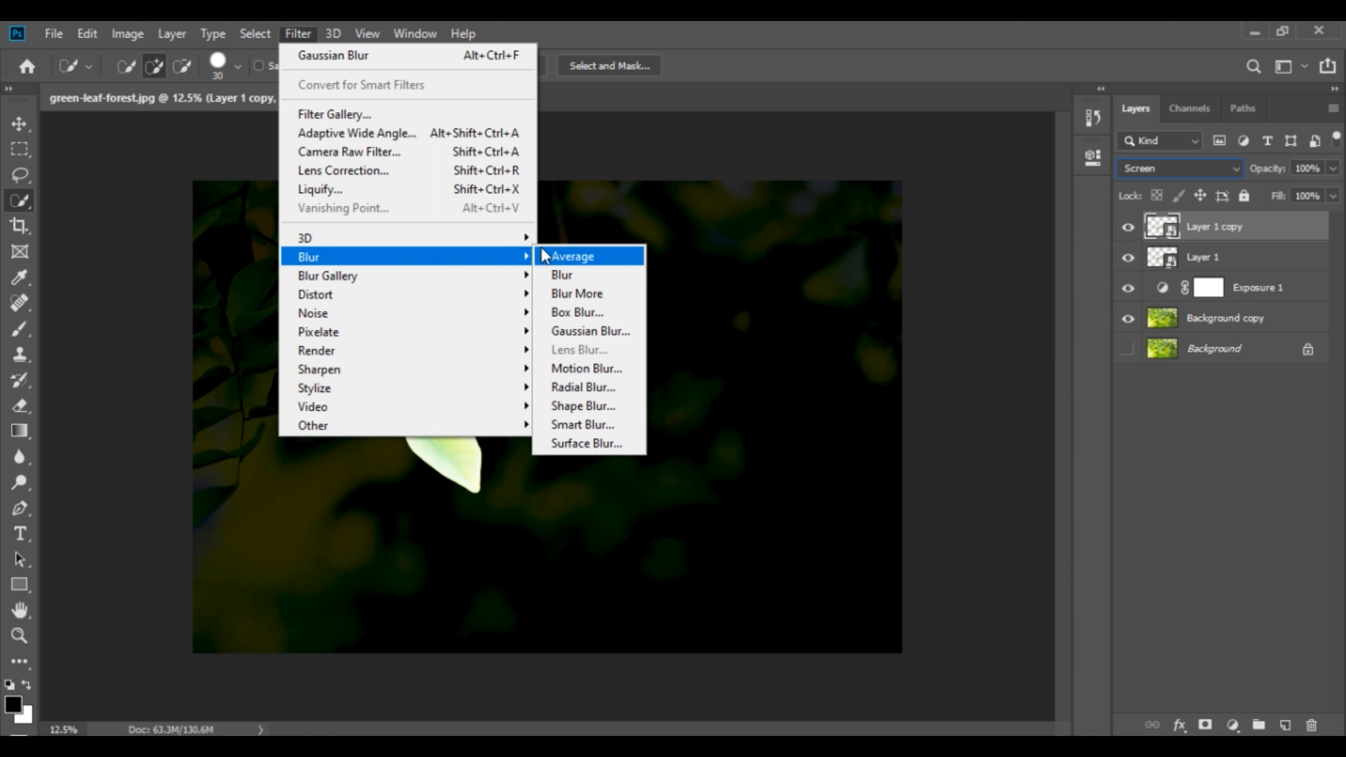
{"action": "left_click", "coordinate": [574, 328]}
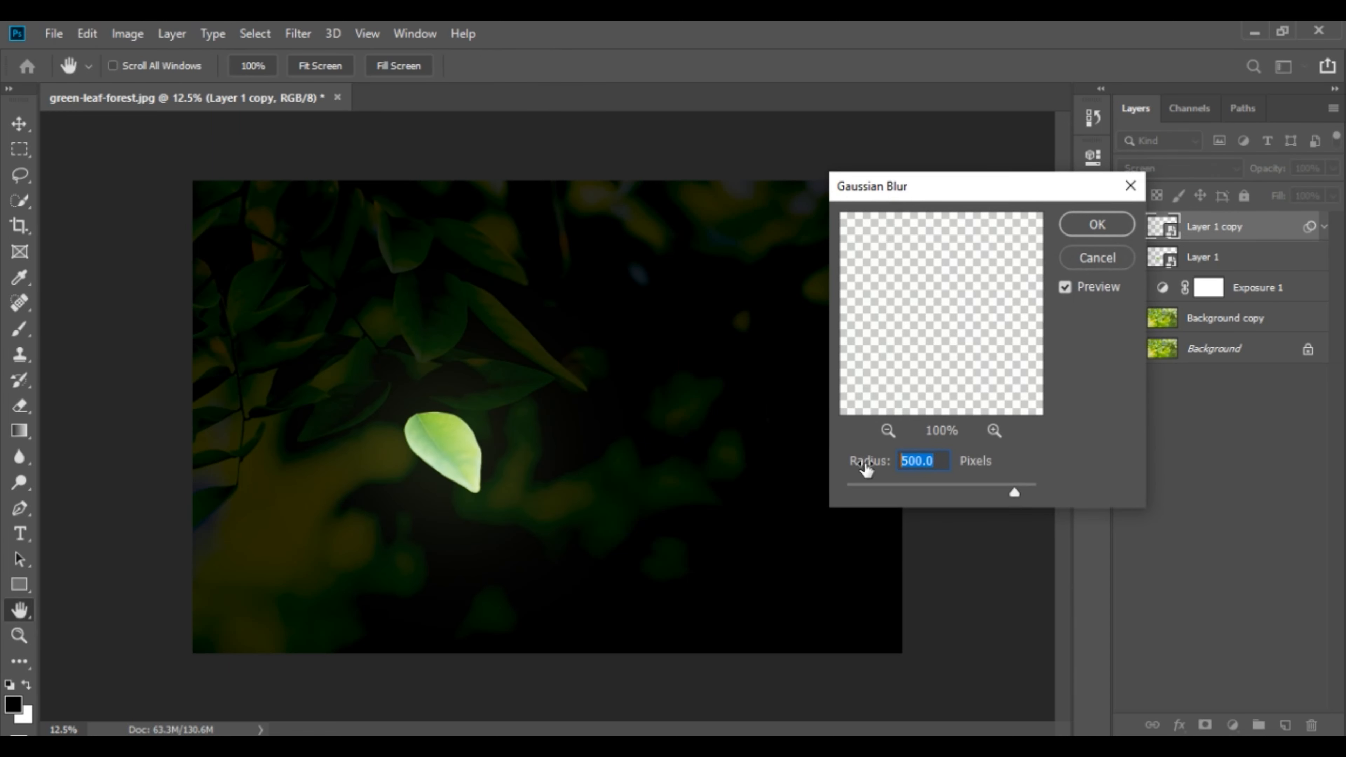
{"action": "type", "text": "50"}
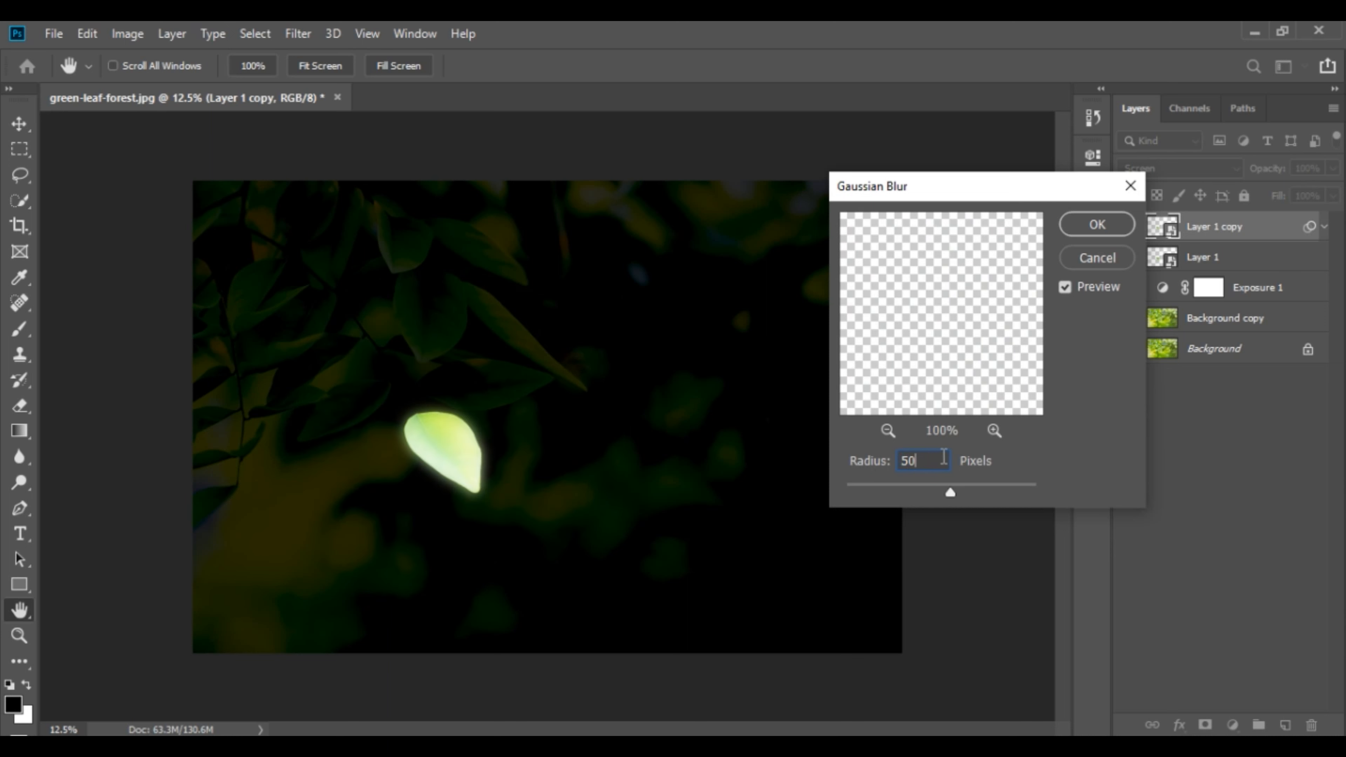
{"action": "left_click", "coordinate": [1104, 232]}
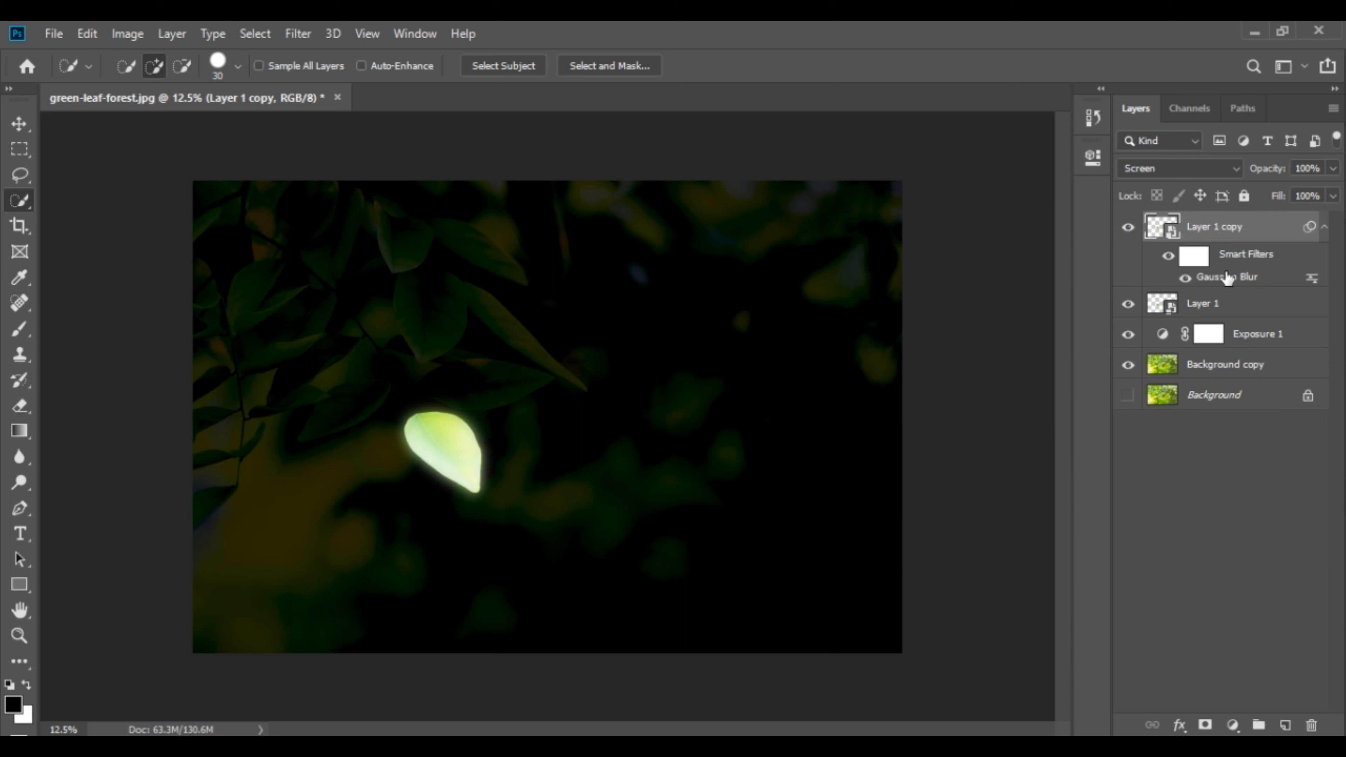
Step: Group Layer 1 and Layer 1 copy together
{"action": "left_click", "coordinate": [1227, 306]}
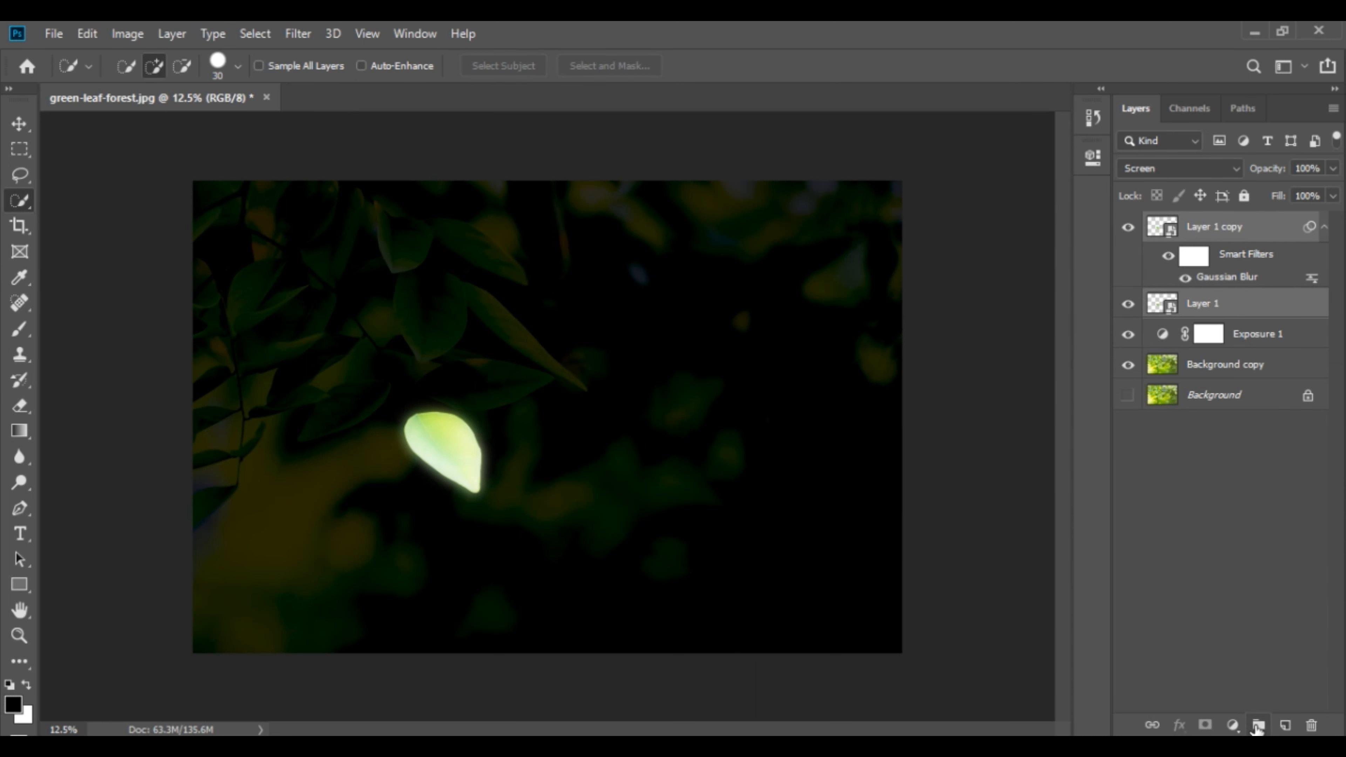
{"action": "left_click", "coordinate": [1257, 725]}
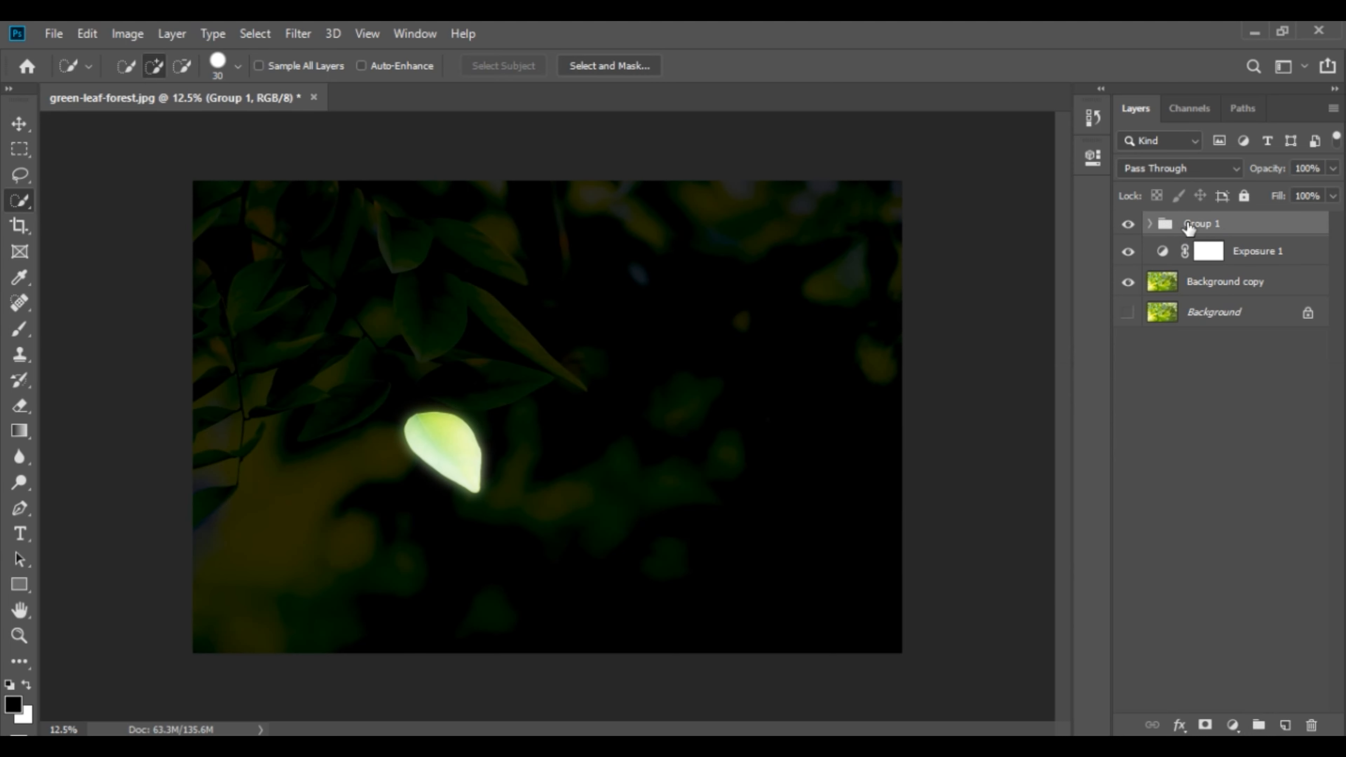
Step: Duplicate Layer 1 copy inside Group 1 and set the duplicate's Gaussian Blur radius to 100 pixels
{"action": "left_click", "coordinate": [1149, 224]}
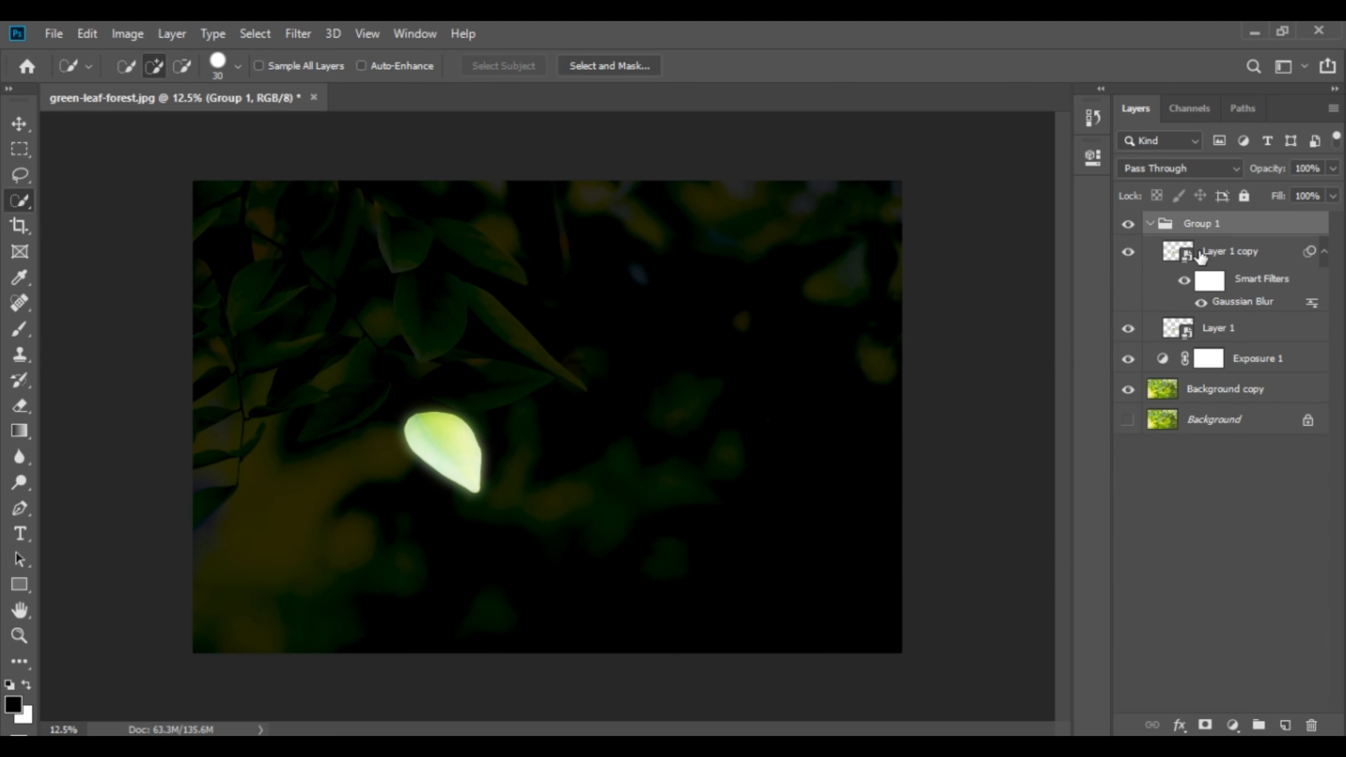
{"action": "left_click", "coordinate": [1251, 255]}
{"action": "right_click", "coordinate": [1266, 256]}
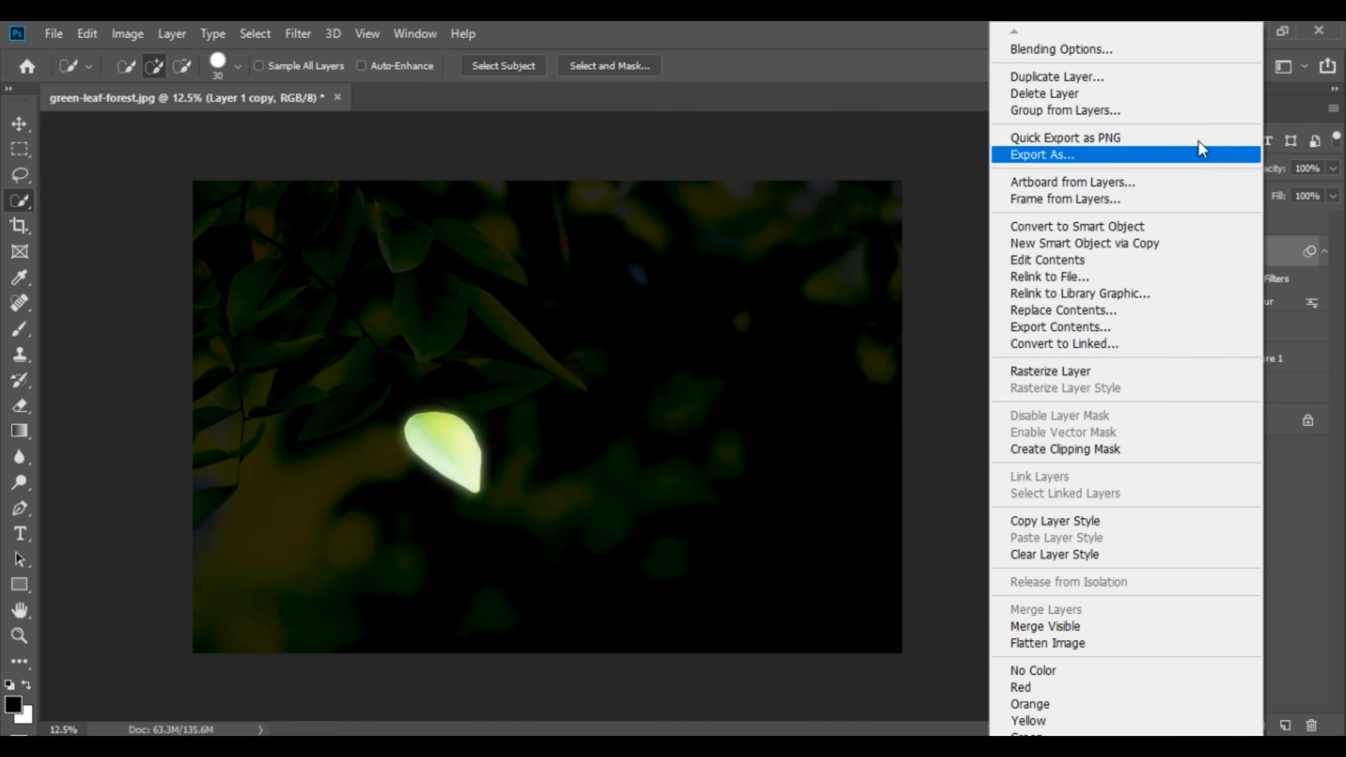
{"action": "left_click", "coordinate": [1057, 76]}
{"action": "left_click", "coordinate": [827, 218]}
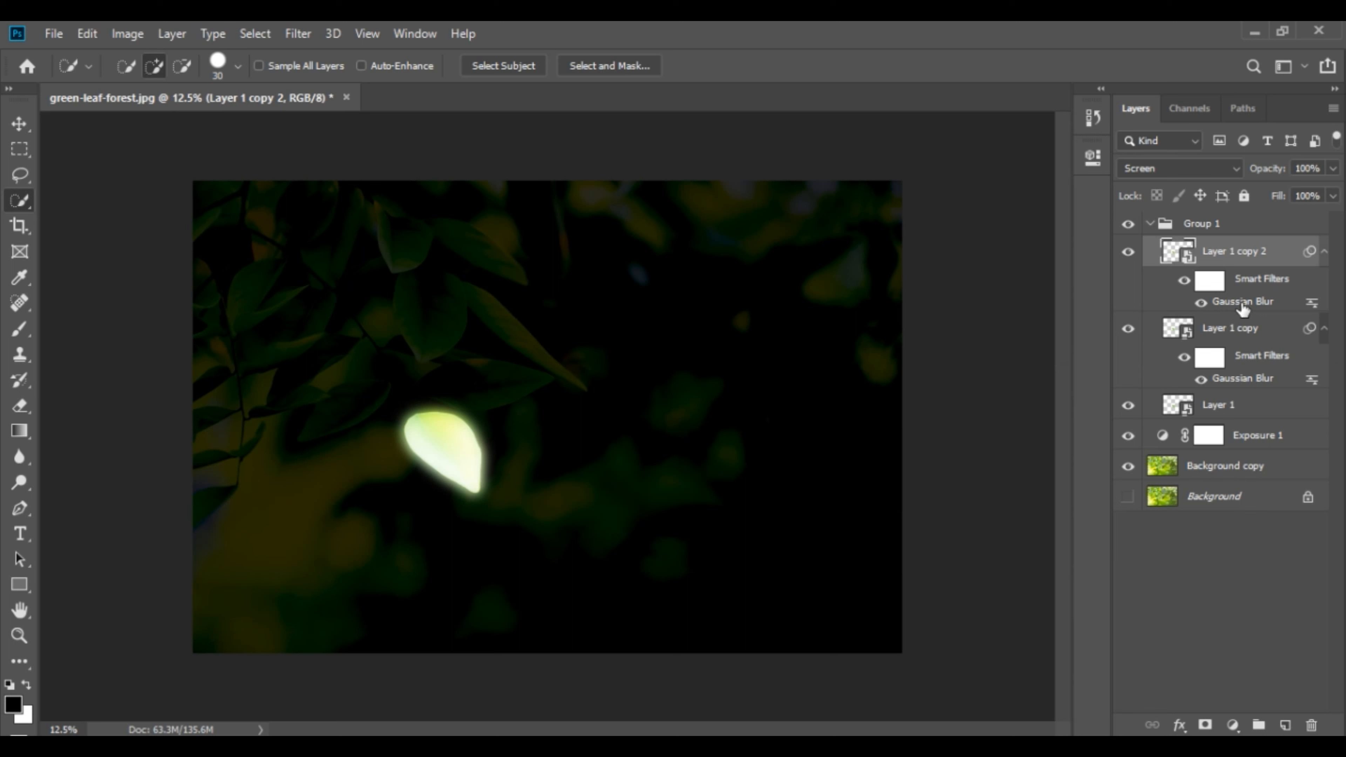
{"action": "double_click", "coordinate": [1242, 302]}
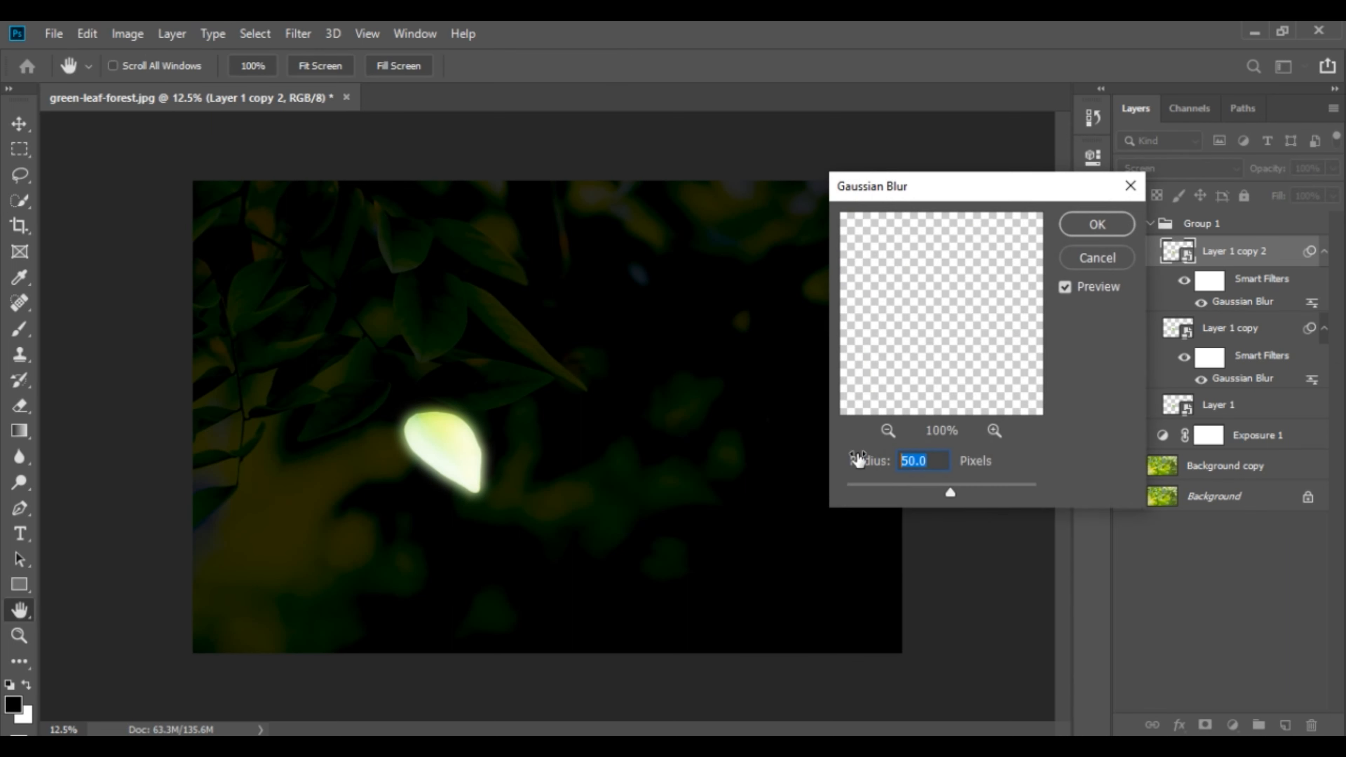
{"action": "type", "text": "100"}
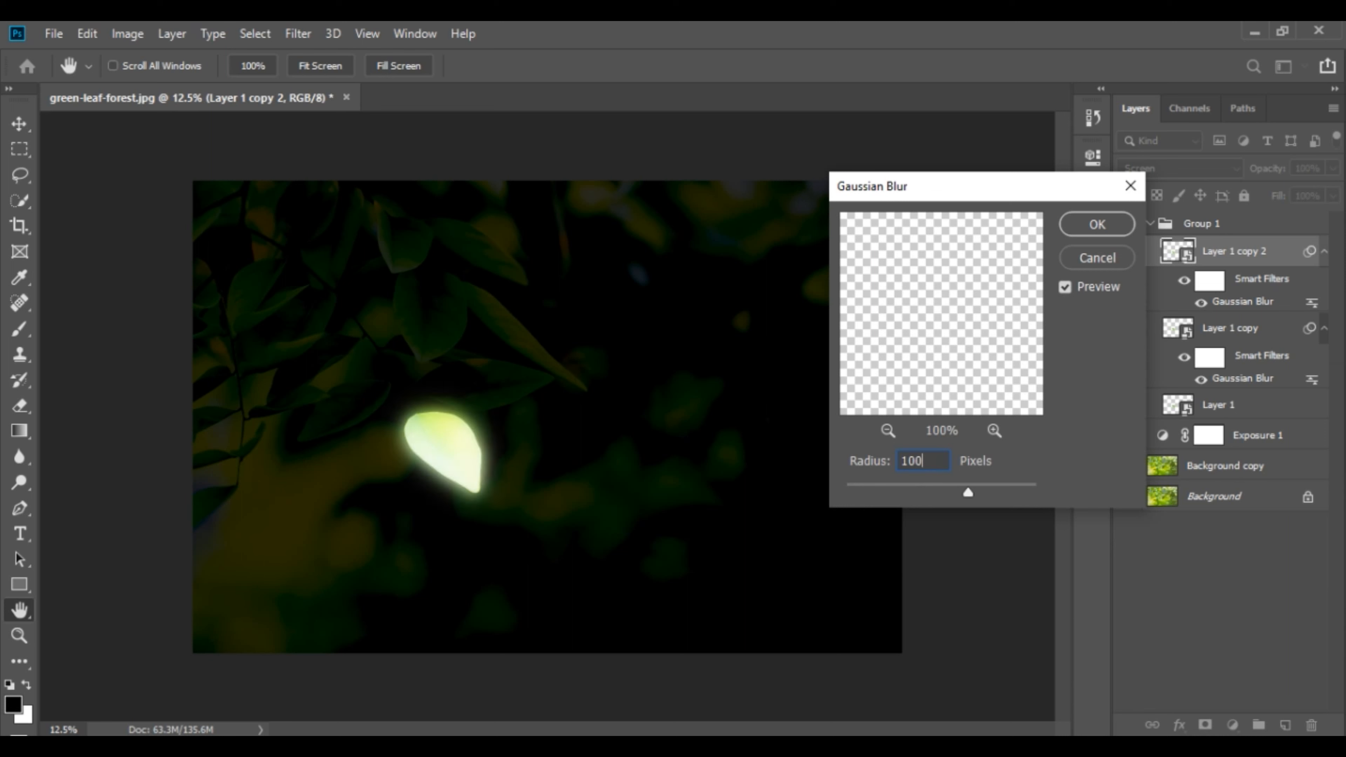
{"action": "key", "text": "Return"}
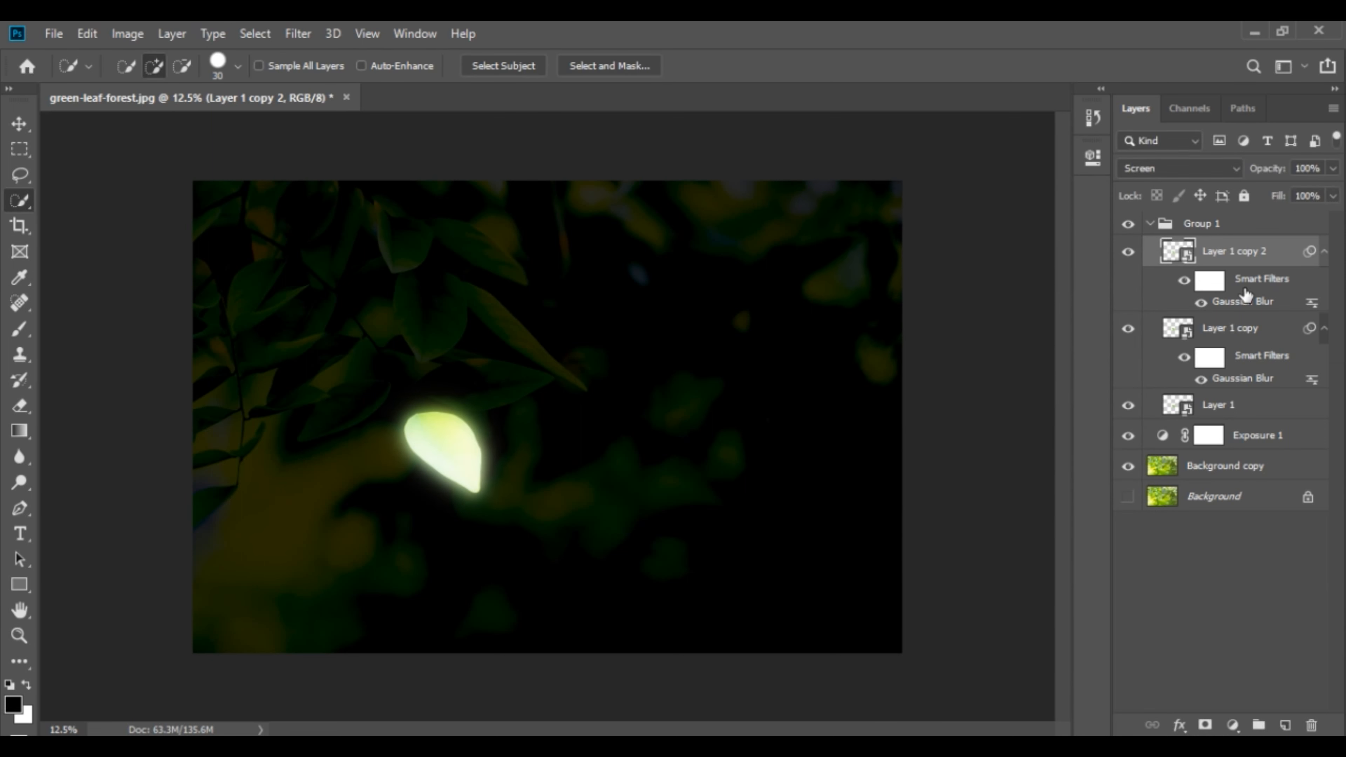
Step: Duplicate Layer 1 copy 2 and set the new copy's Gaussian Blur radius to 200 pixels
{"action": "right_click", "coordinate": [1259, 259]}
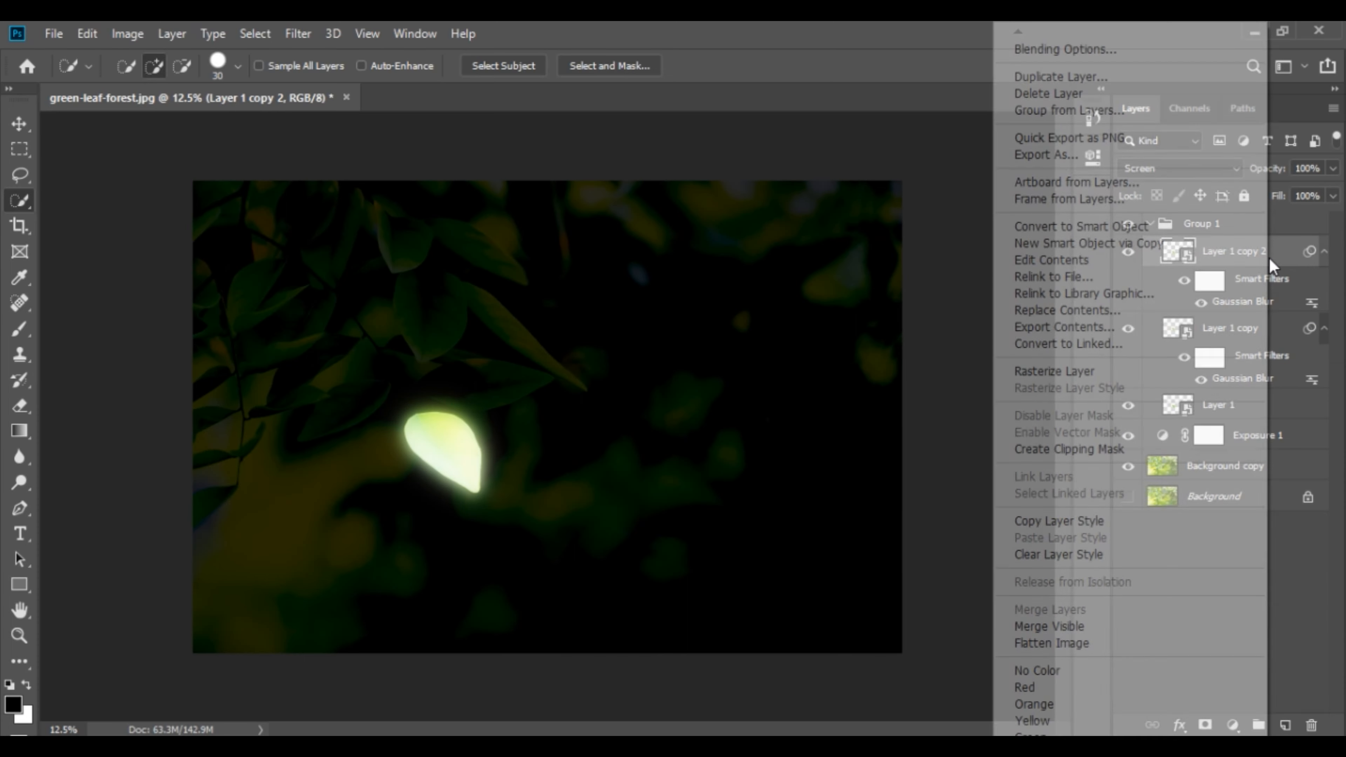
{"action": "left_click", "coordinate": [1061, 77]}
{"action": "left_click", "coordinate": [845, 212]}
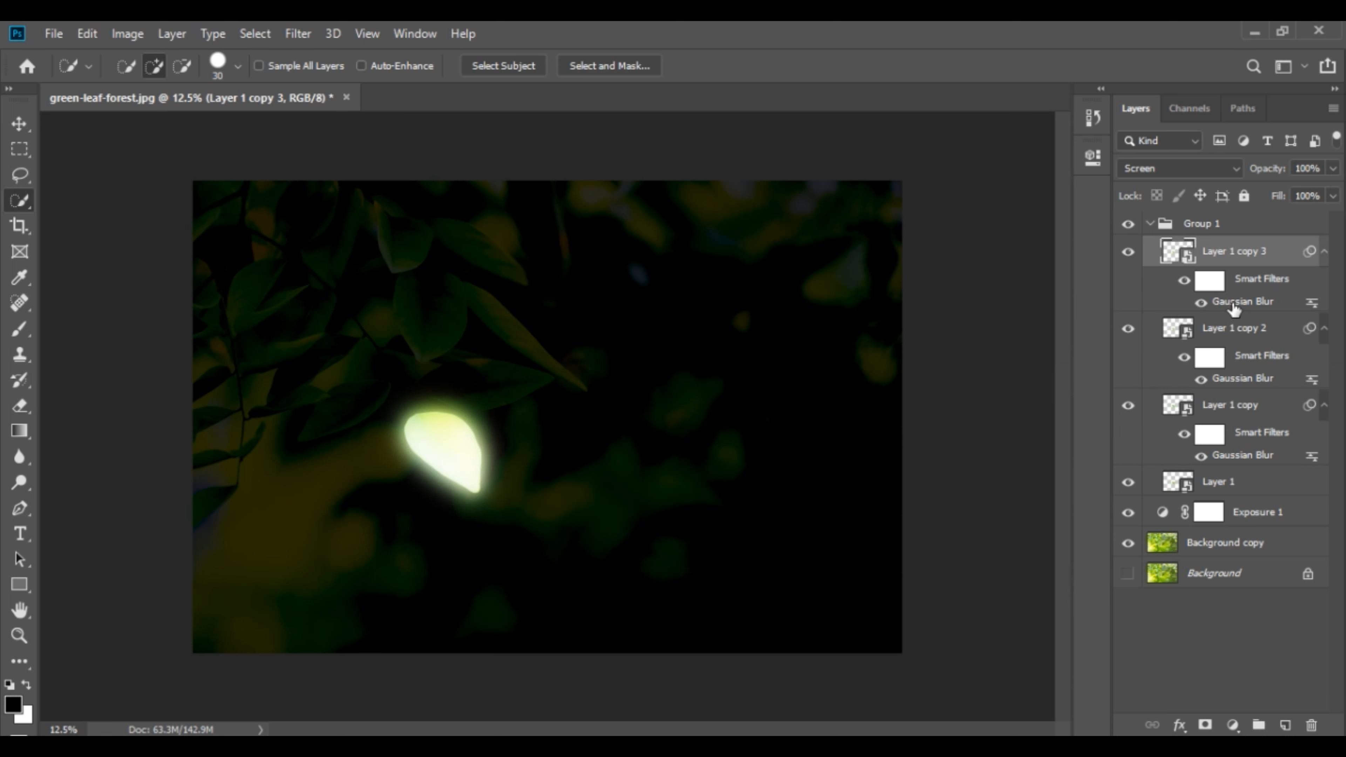
{"action": "double_click", "coordinate": [1234, 303]}
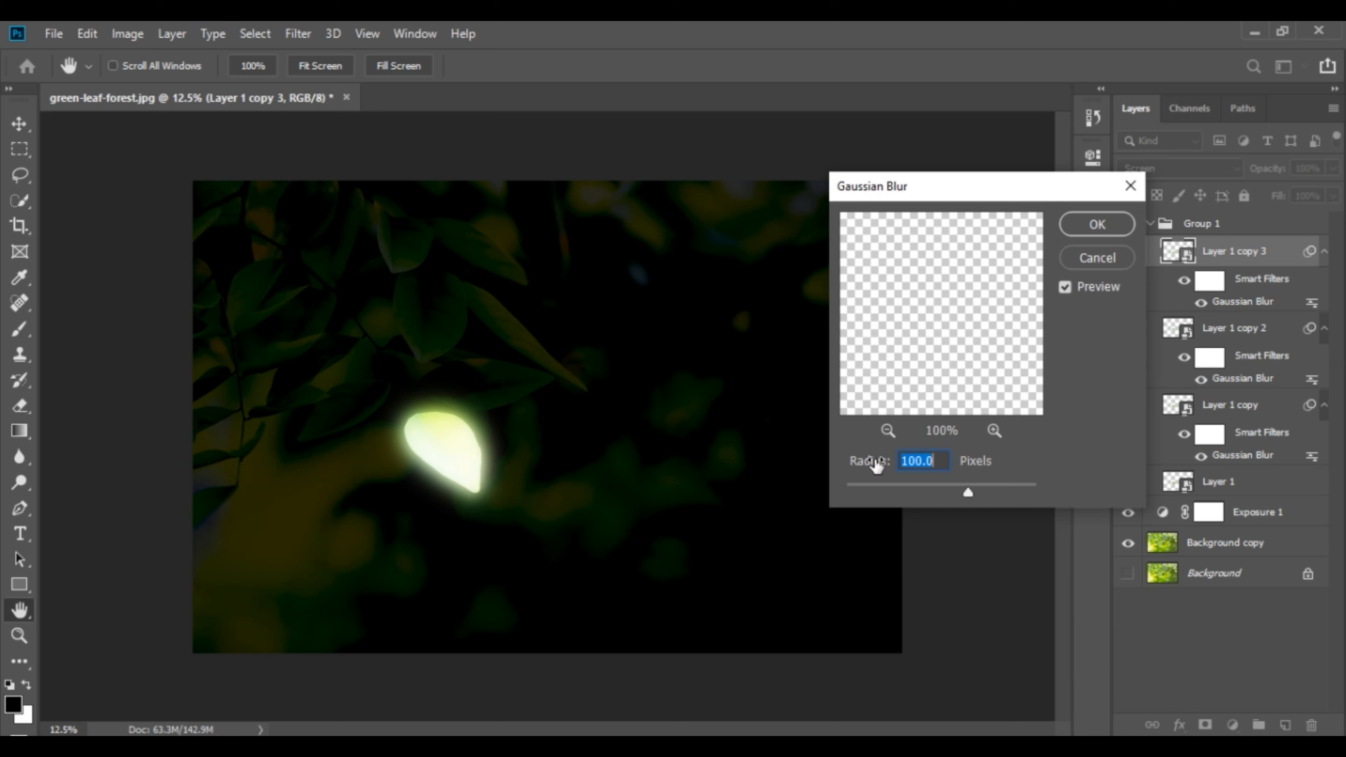
{"action": "key", "text": "Return"}
{"action": "key", "text": "w"}
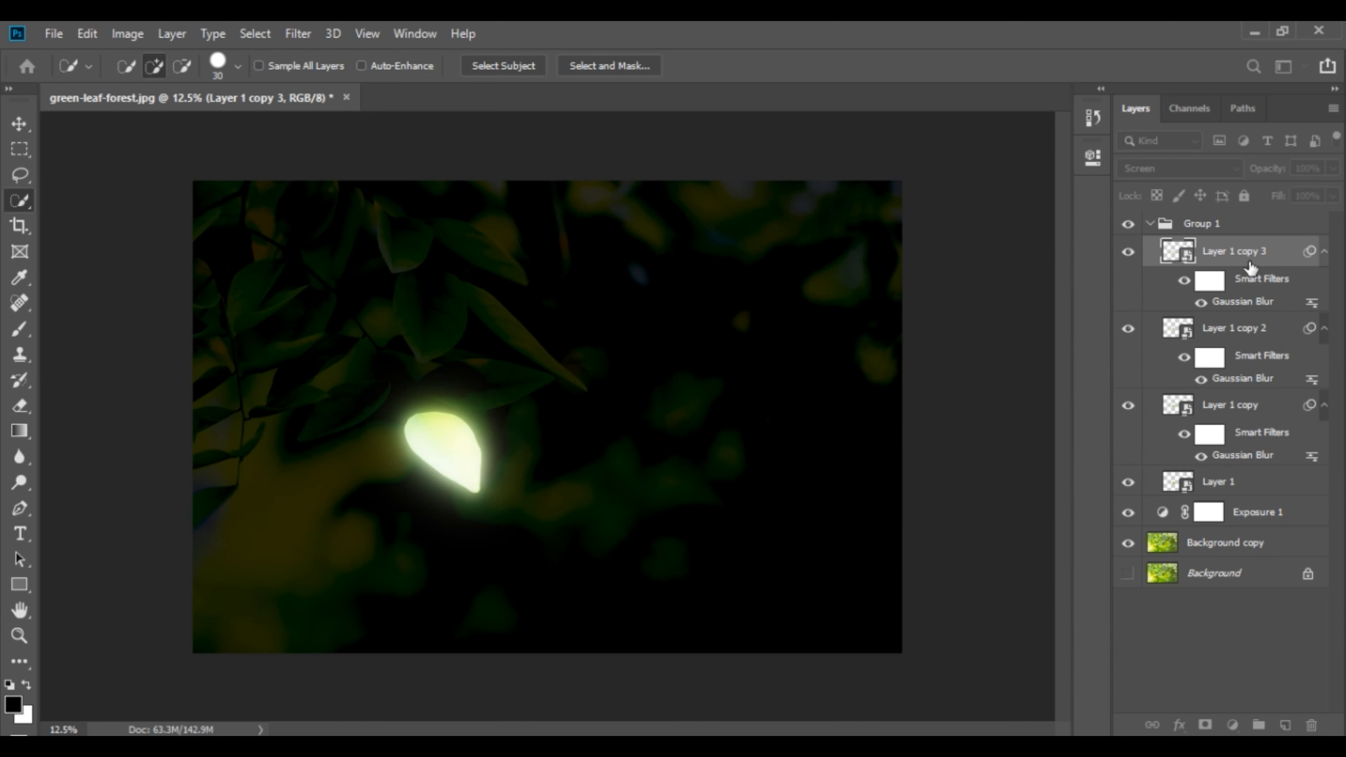
Step: Duplicate Layer 1 copy 3 and set the new copy's Gaussian Blur radius to 400 pixels
{"action": "right_click", "coordinate": [1293, 257]}
{"action": "left_click", "coordinate": [1056, 79]}
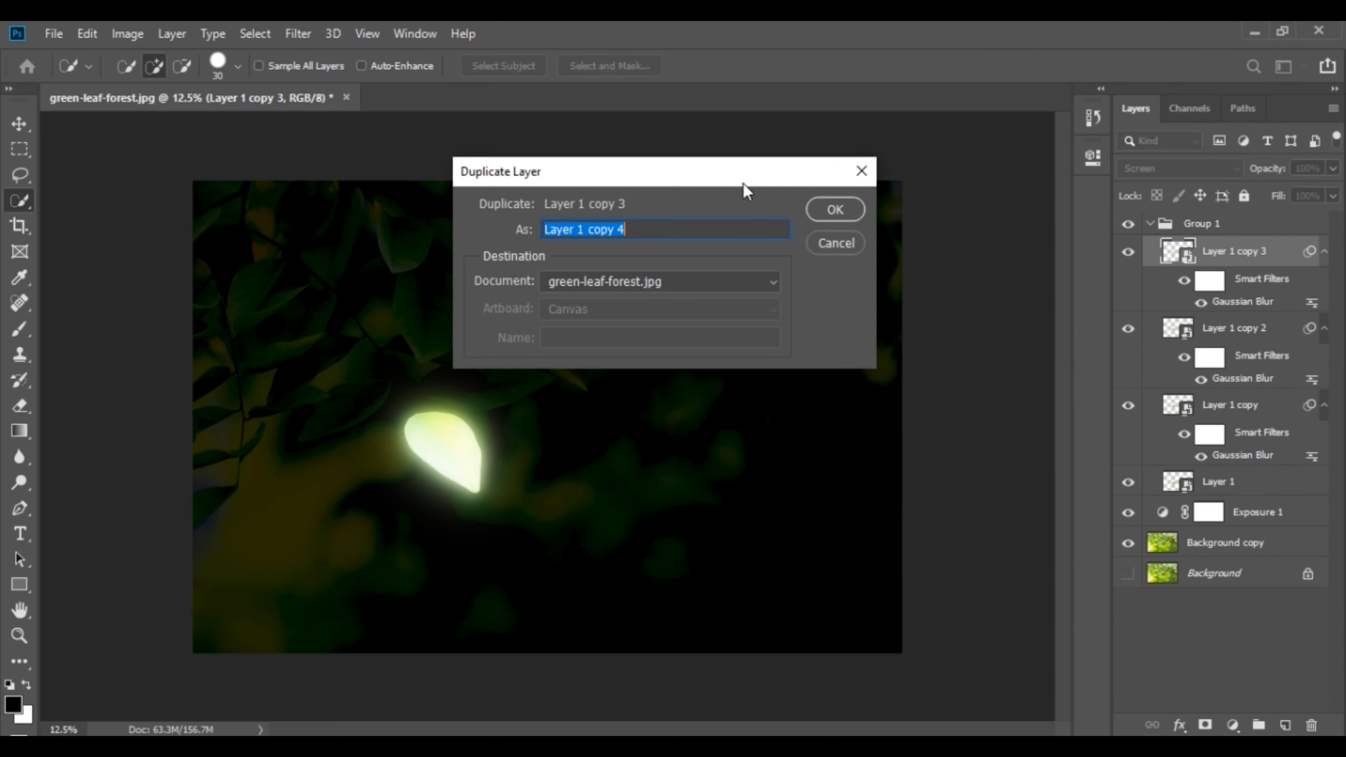
{"action": "left_click", "coordinate": [820, 218]}
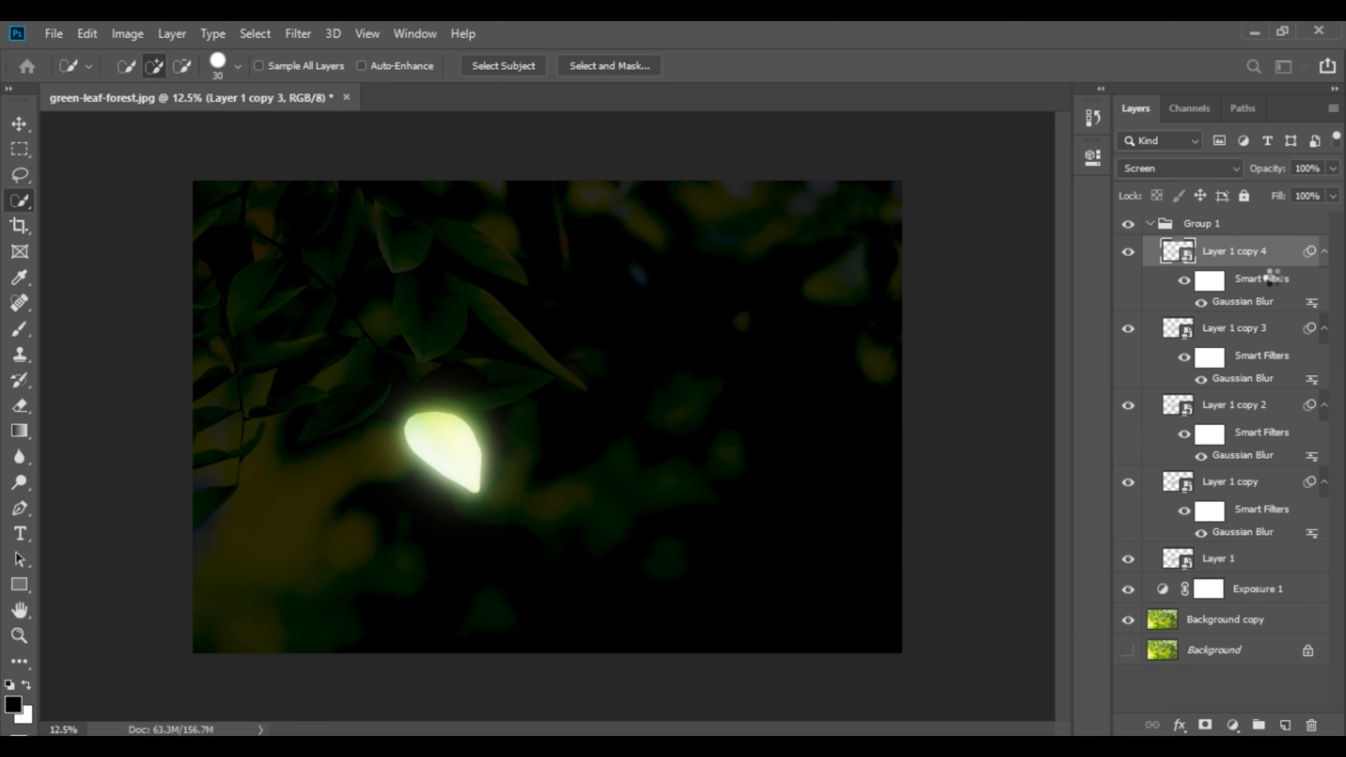
{"action": "double_click", "coordinate": [1243, 303]}
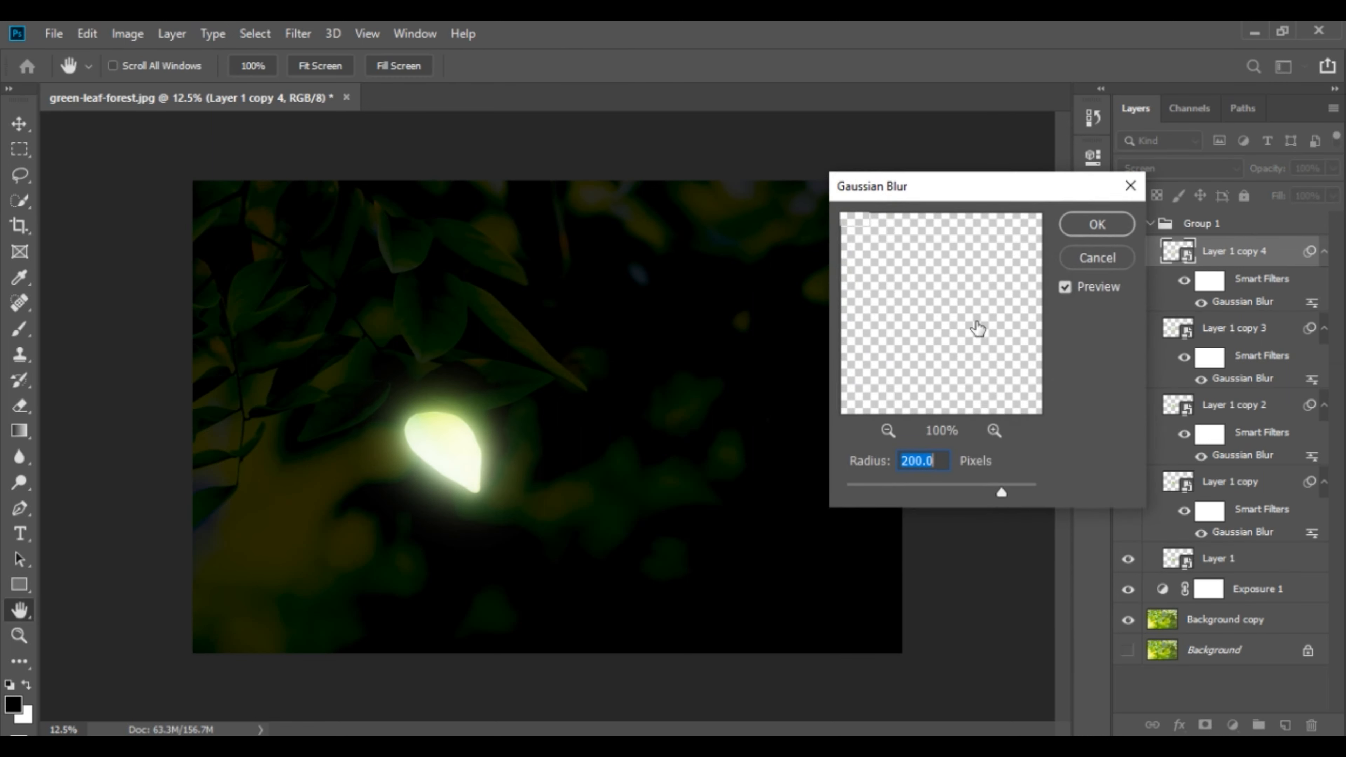
{"action": "left_click", "coordinate": [941, 461]}
{"action": "left_click", "coordinate": [886, 463]}
{"action": "type", "text": "400"}
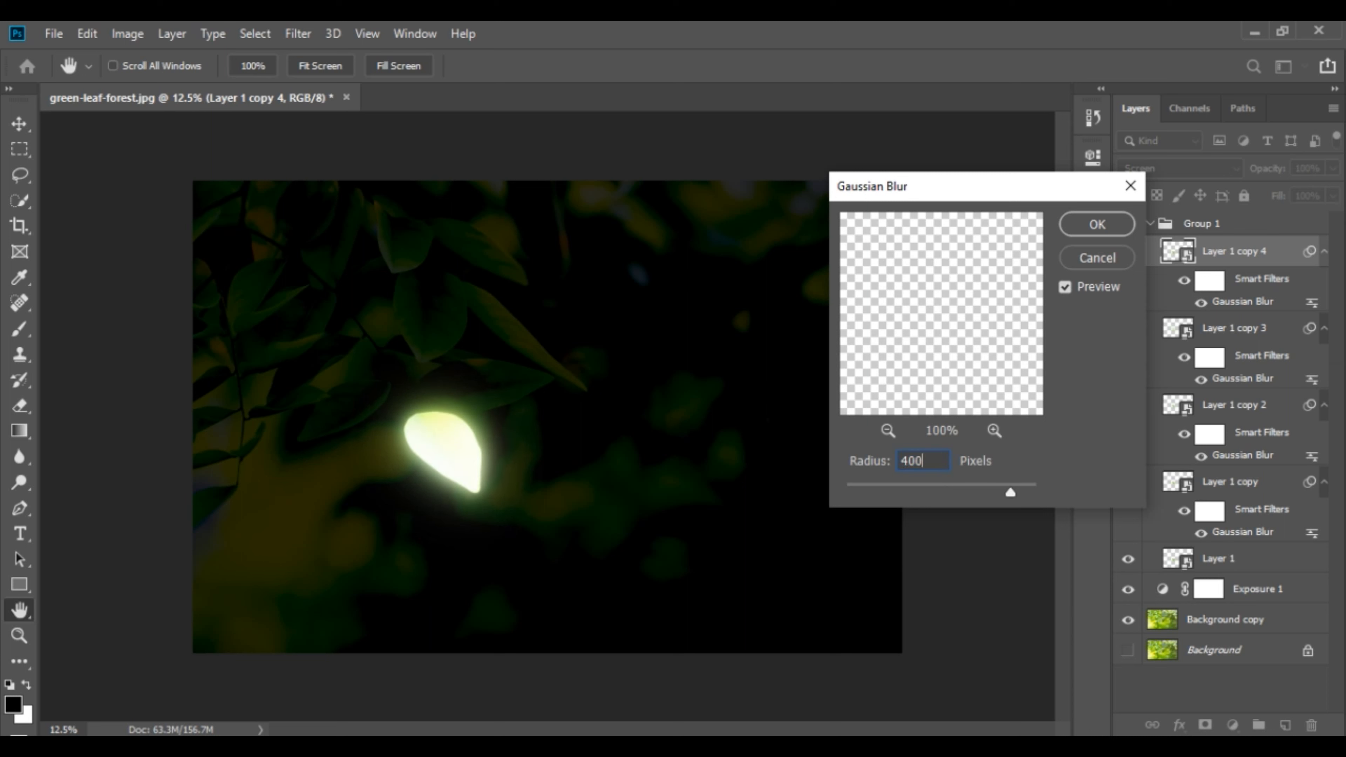
{"action": "key", "text": "Return"}
{"action": "key", "text": "w"}
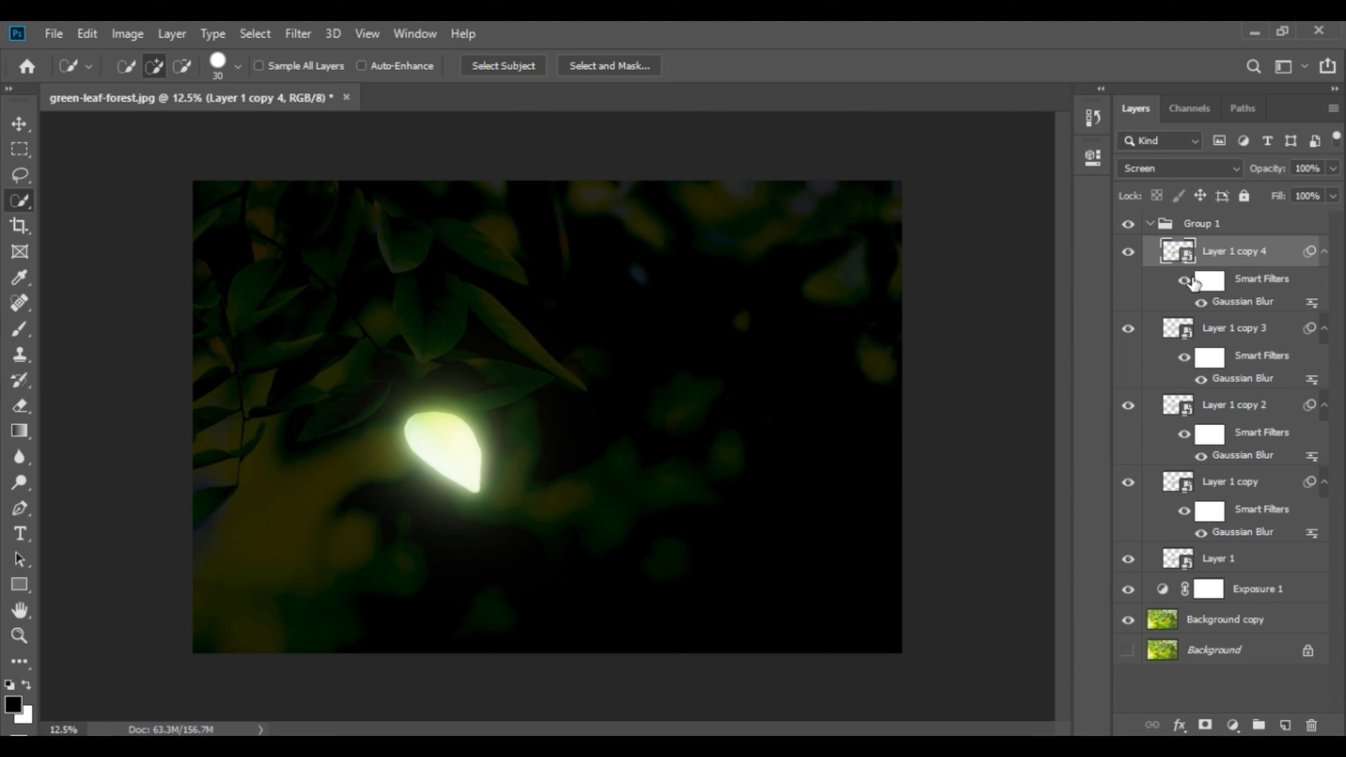
Step: Duplicate Layer 1 copy 4 and set the new copy's Gaussian Blur radius to 500 pixels
{"action": "right_click", "coordinate": [1292, 257]}
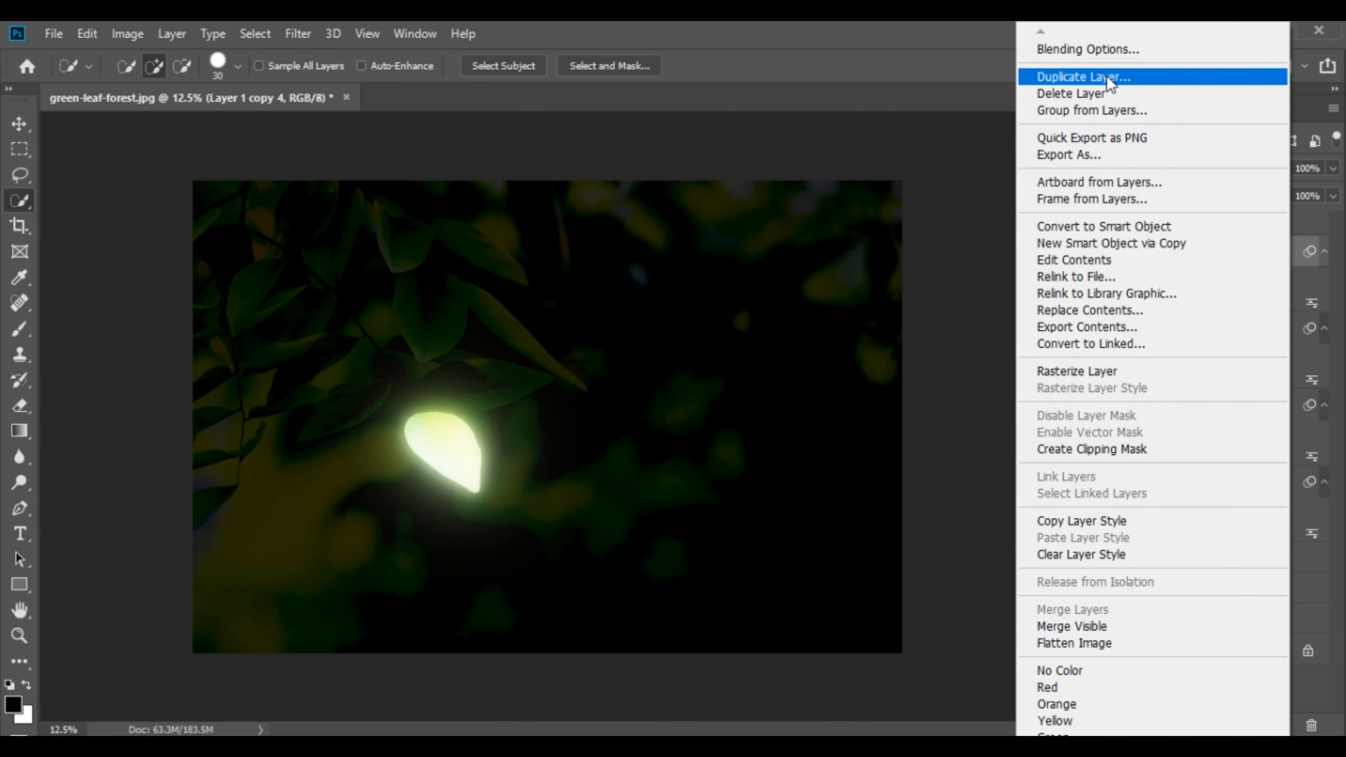
{"action": "left_click", "coordinate": [1083, 76]}
{"action": "left_click", "coordinate": [847, 212]}
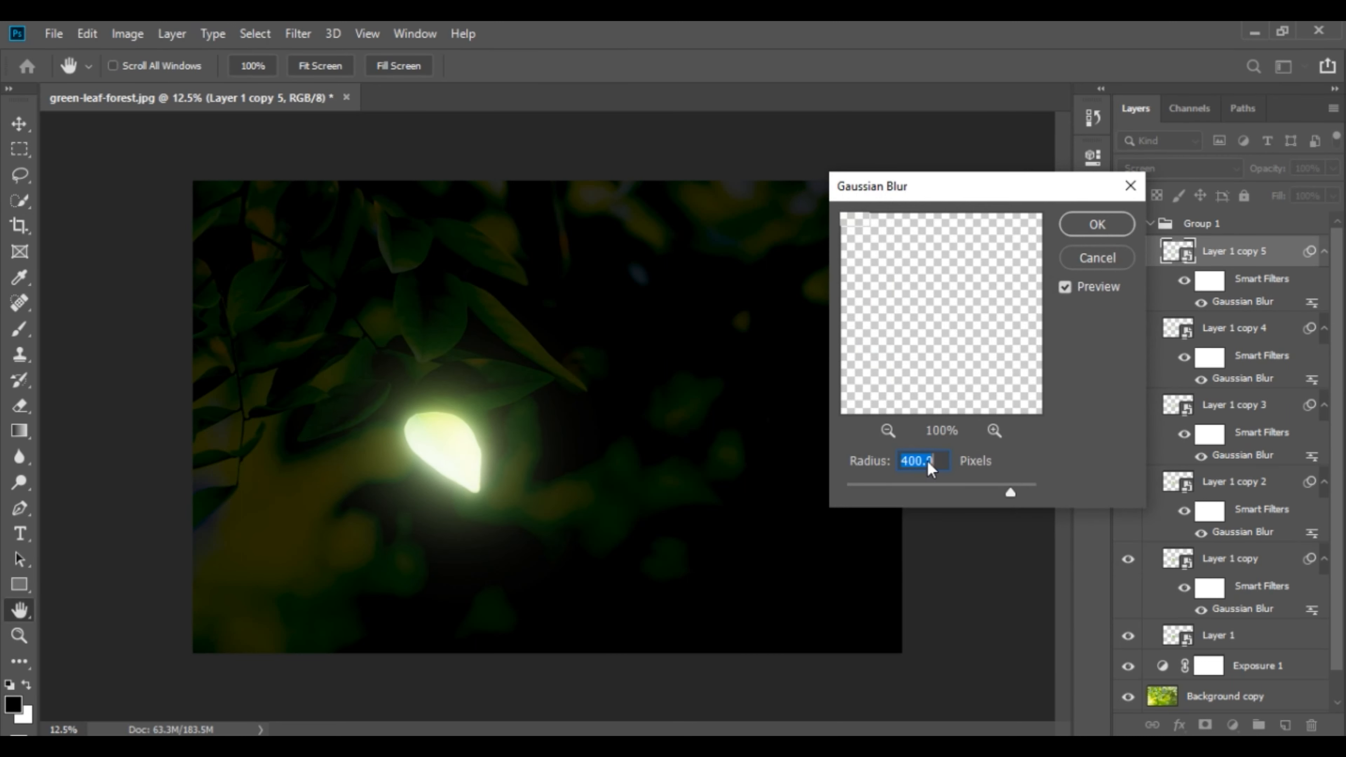
{"action": "type", "text": "500"}
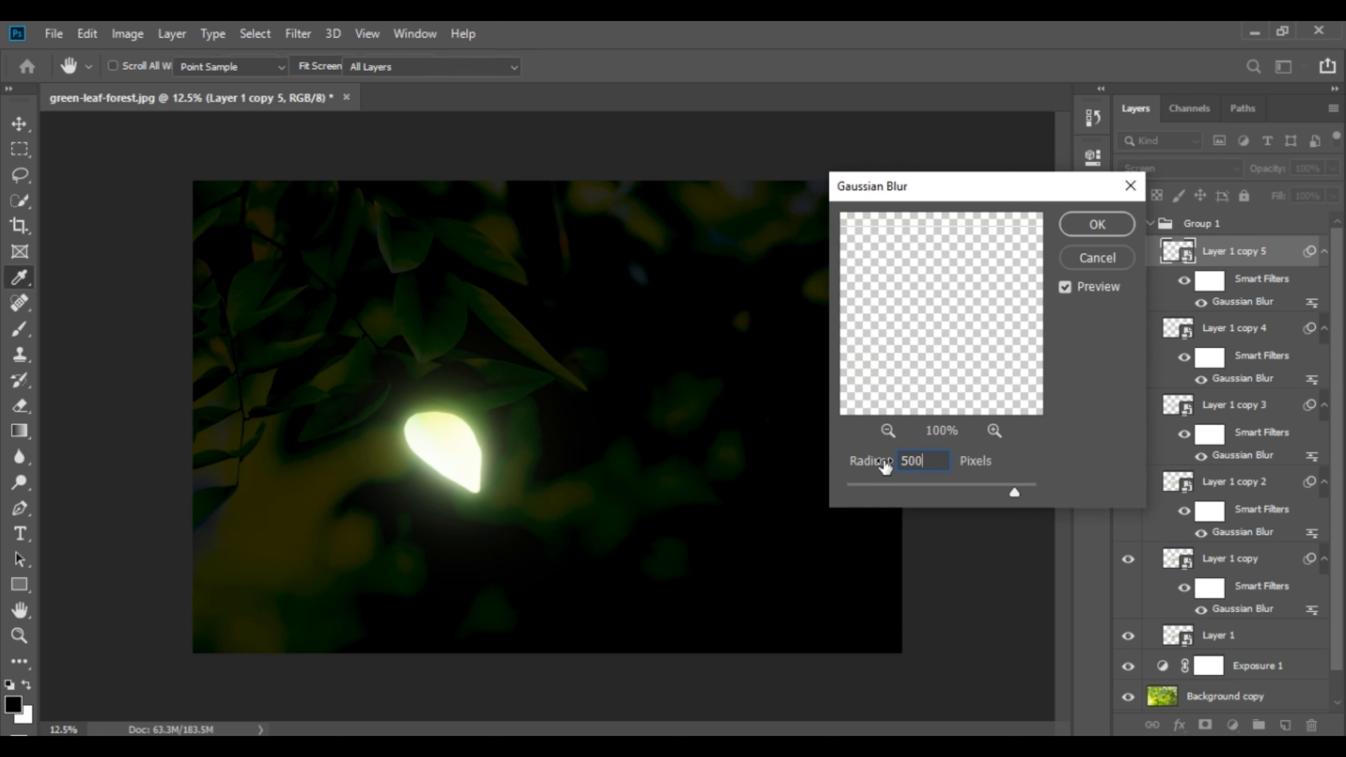
{"action": "key", "text": "Return"}
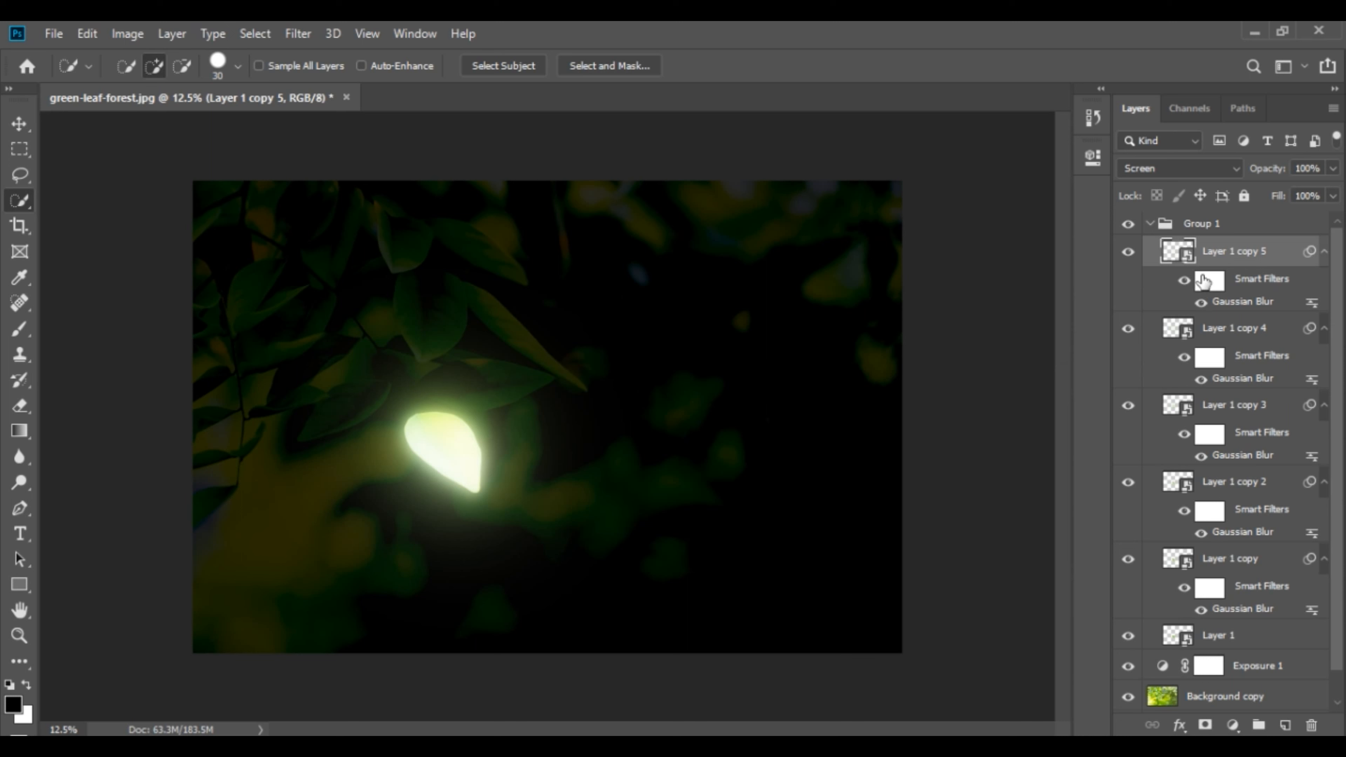
Step: Collapse Group 1 and toggle its visibility to compare the image with and without the leaf glow
{"action": "left_click", "coordinate": [1154, 230]}
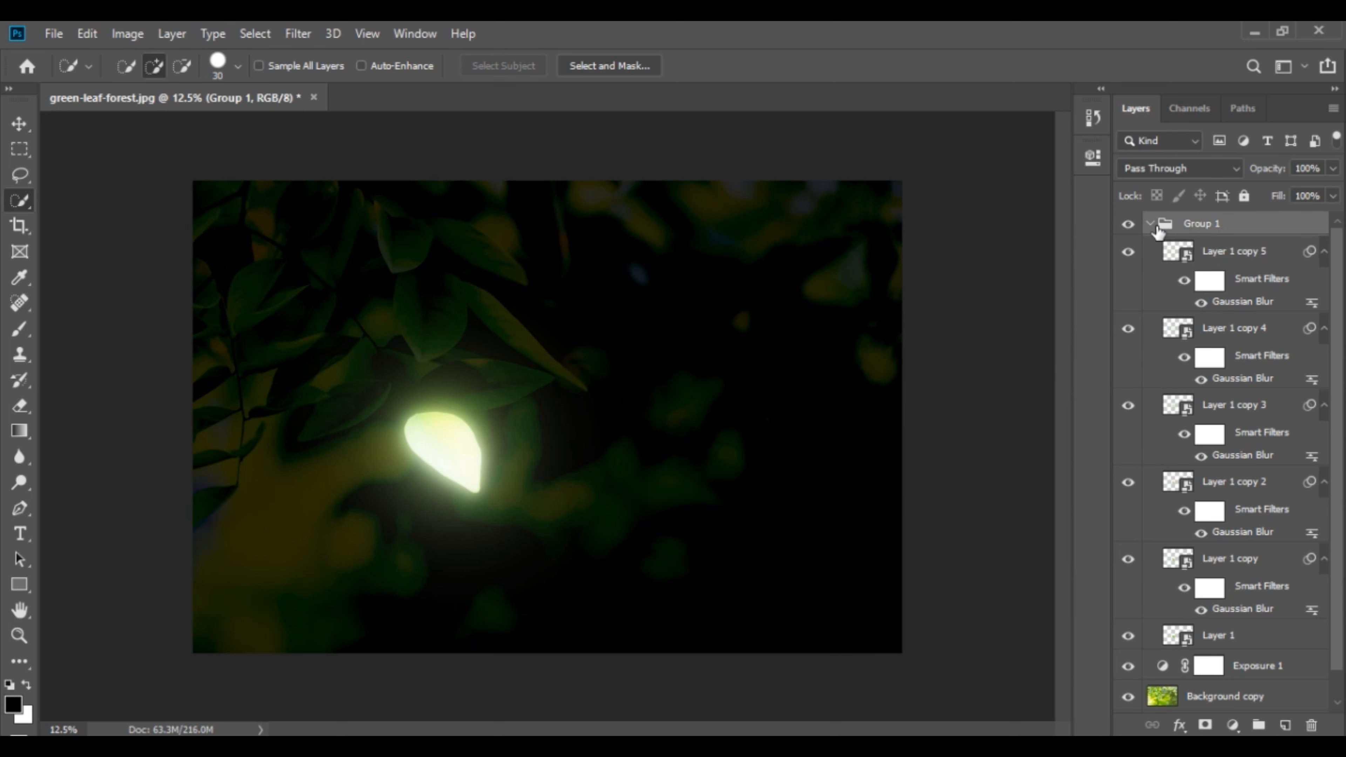
{"action": "left_click", "coordinate": [1150, 224]}
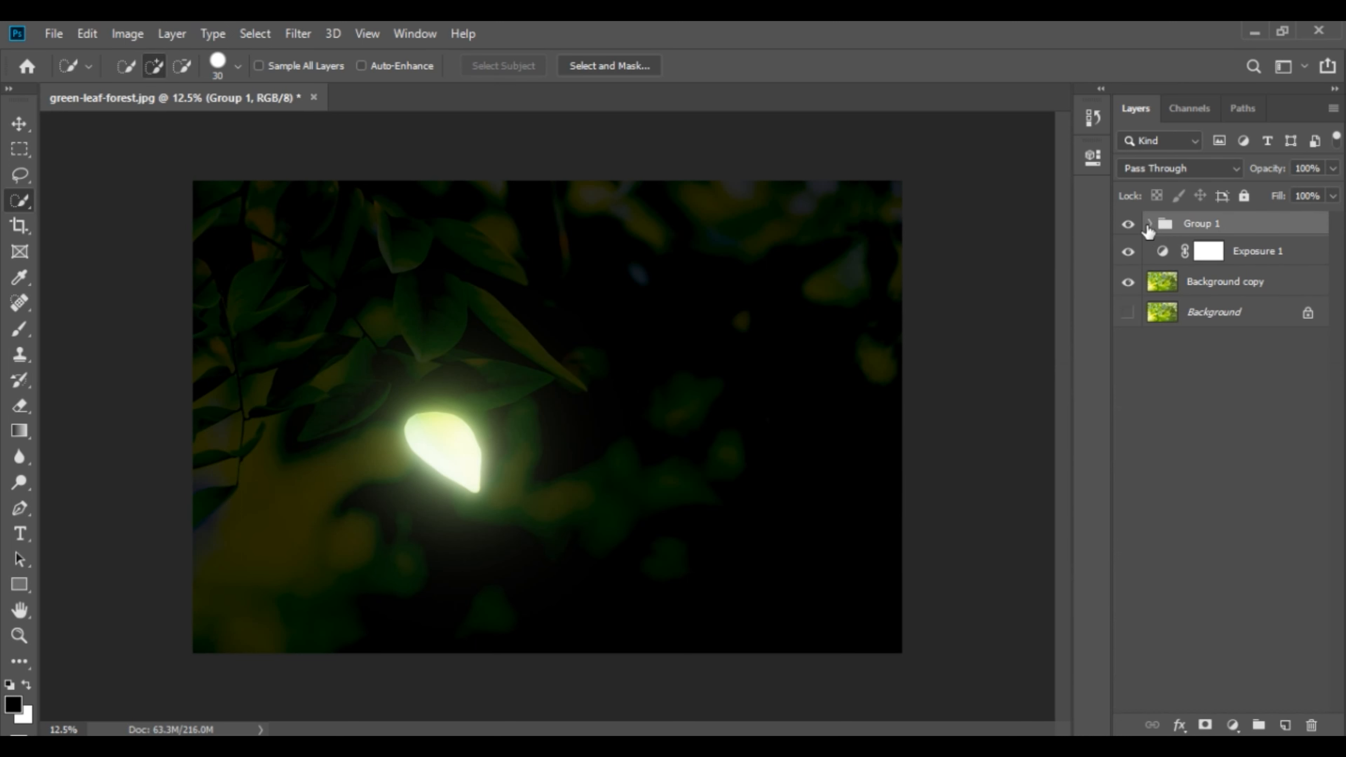
{"action": "left_click", "coordinate": [1127, 226]}
{"action": "left_click", "coordinate": [1127, 227]}
{"action": "left_click", "coordinate": [1127, 228]}
{"action": "left_click", "coordinate": [1127, 227]}
{"action": "left_click", "coordinate": [1128, 228]}
{"action": "left_click", "coordinate": [1128, 228]}
Step: Add a Hue/Saturation adjustment layer above Group 1 and clip it to the group
{"action": "left_click", "coordinate": [1179, 724]}
{"action": "left_click", "coordinate": [1232, 725]}
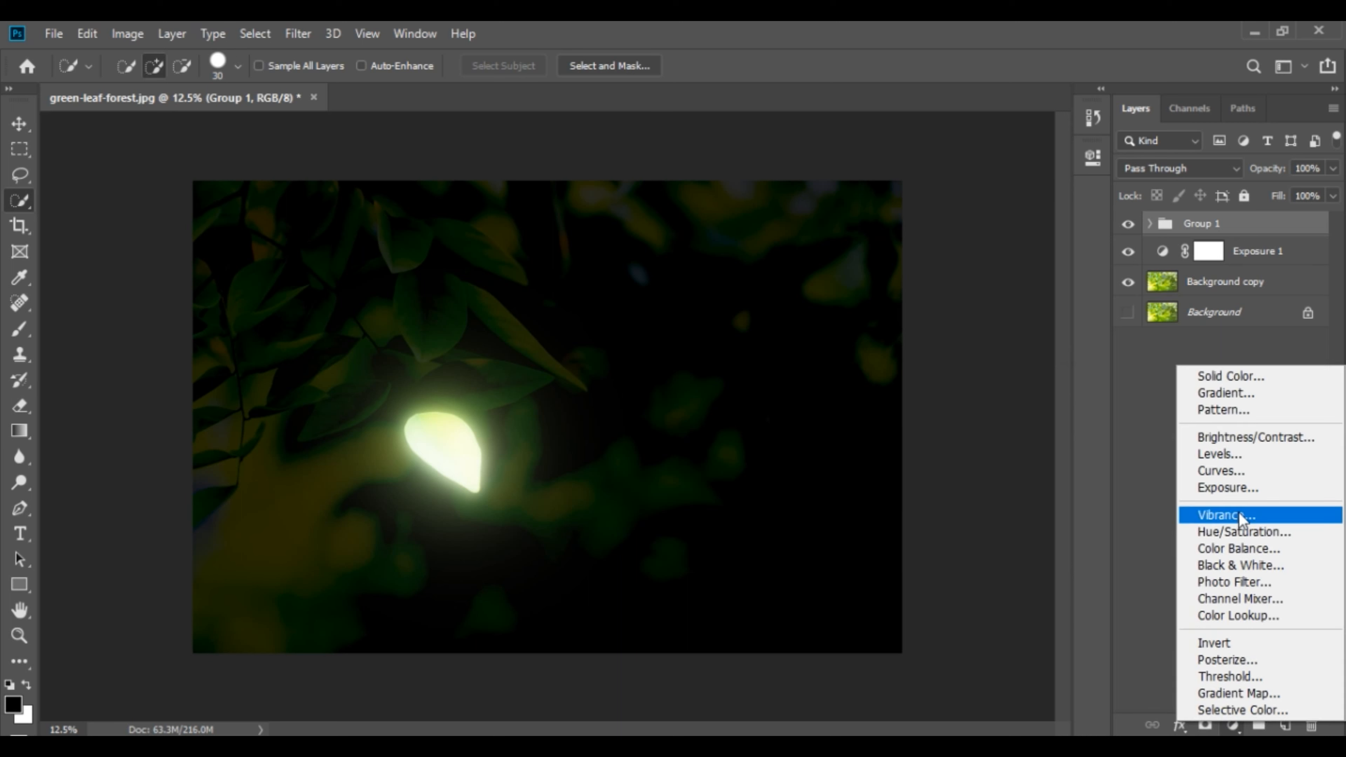
{"action": "left_click", "coordinate": [1241, 532]}
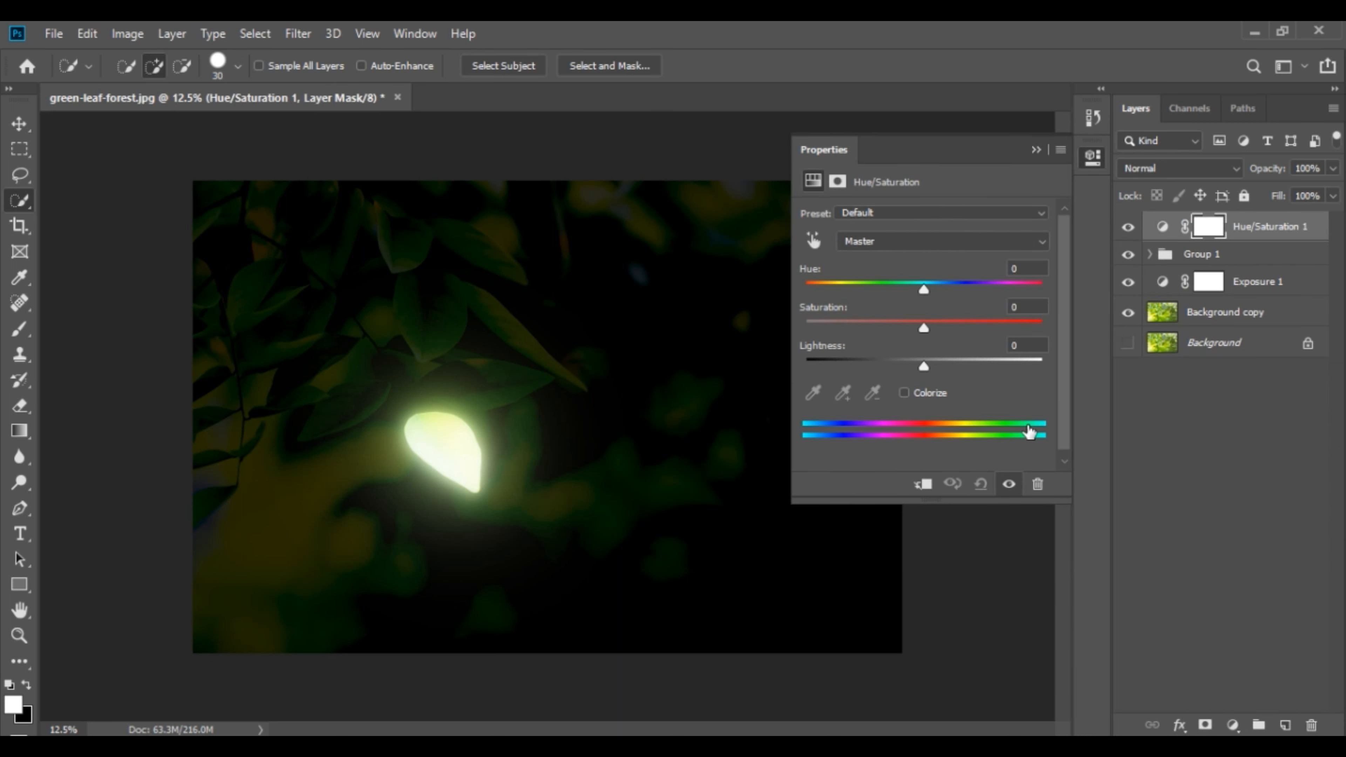
{"action": "left_click", "coordinate": [926, 491]}
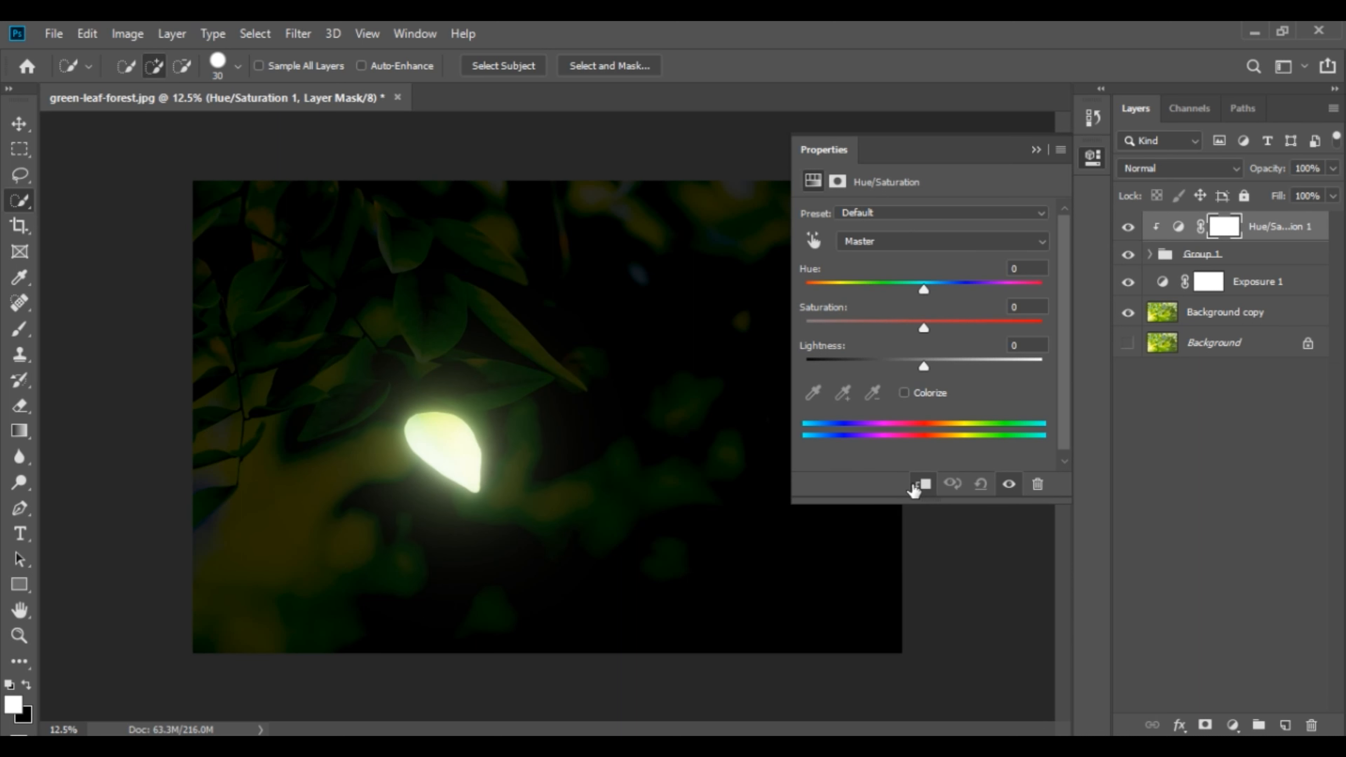
Step: Set the Hue/Saturation adjustment to hue +38 and saturation +62, and collapse its properties
{"action": "left_click_drag", "start_coordinate": [921, 287], "coordinate": [969, 289]}
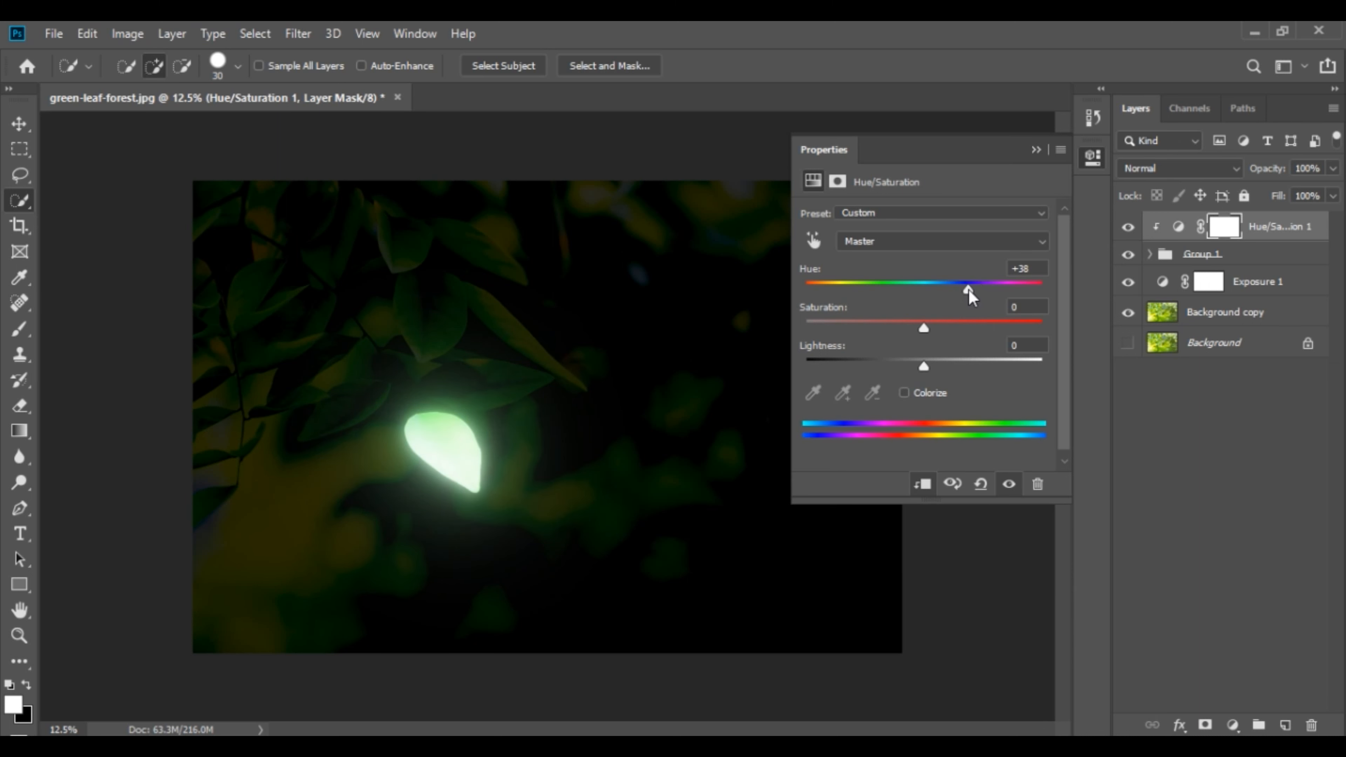
{"action": "left_click_drag", "start_coordinate": [923, 329], "coordinate": [965, 330]}
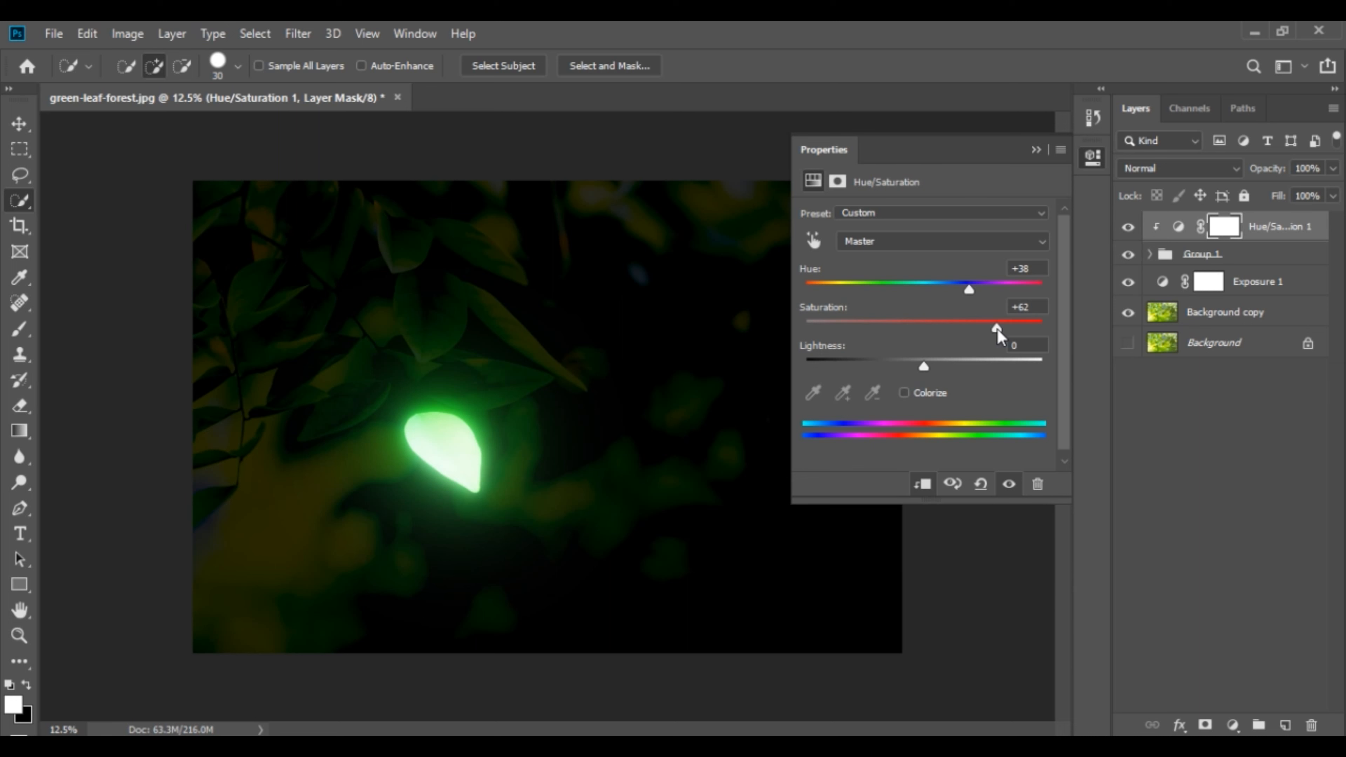
{"action": "left_click", "coordinate": [1036, 150]}
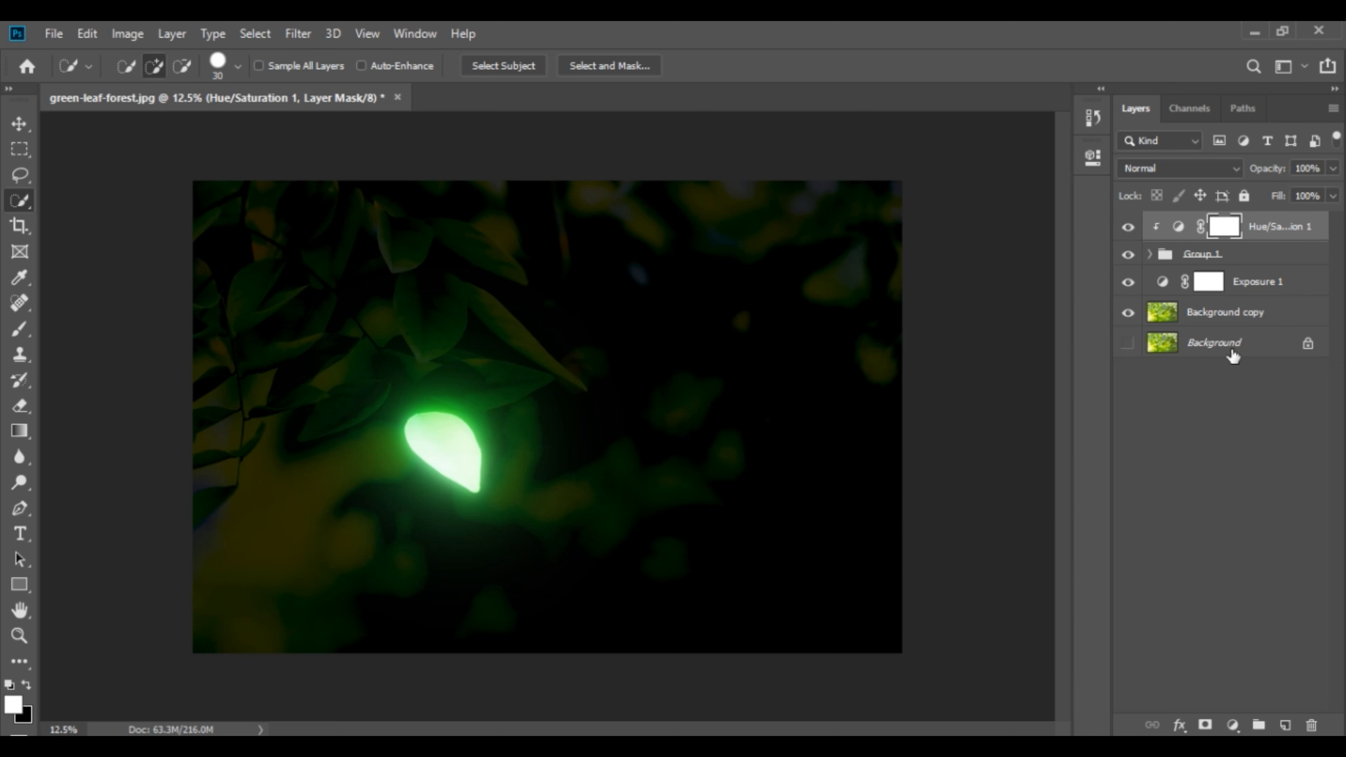
Step: Paint black on the Exposure 1 mask over the leaf just above the glowing one, using a 300-pixel brush at 50% opacity
{"action": "left_click", "coordinate": [1234, 314]}
{"action": "left_click", "coordinate": [1212, 285]}
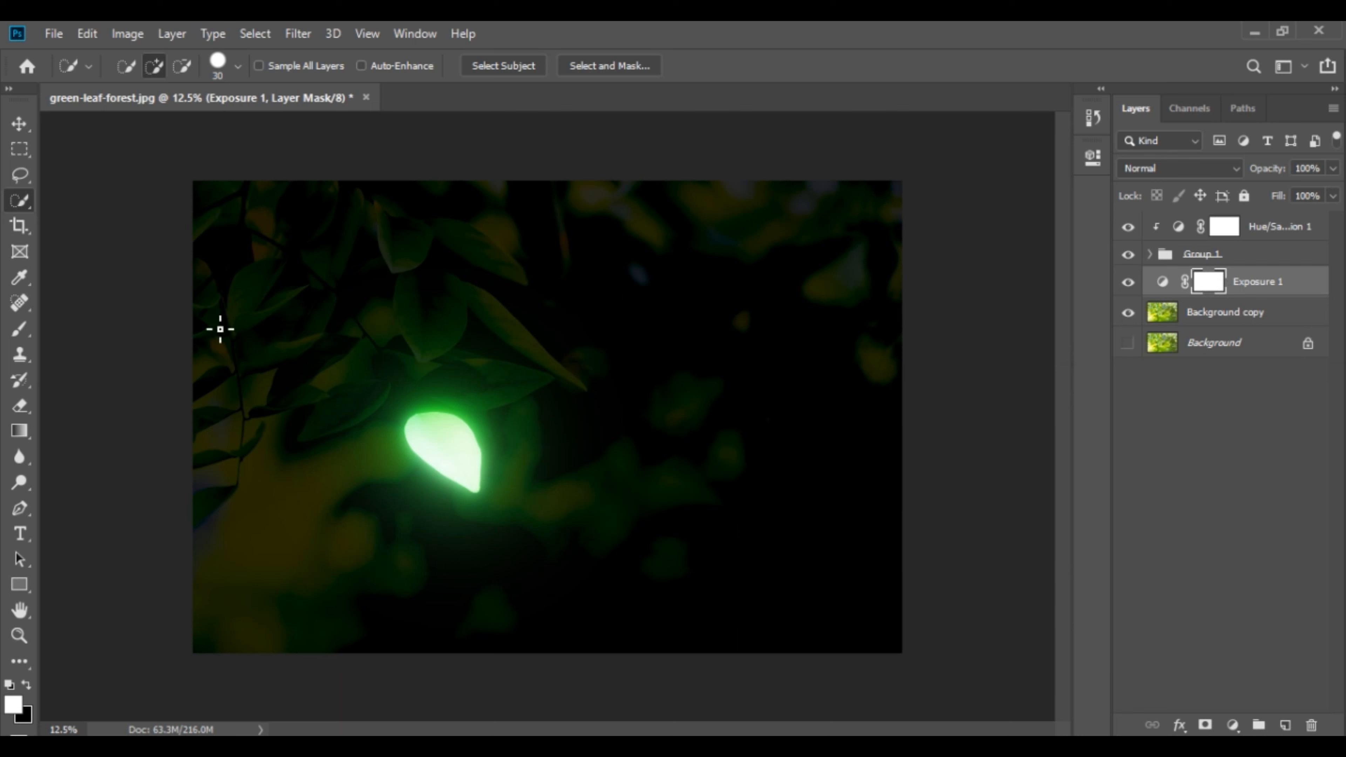
{"action": "left_click", "coordinate": [21, 331]}
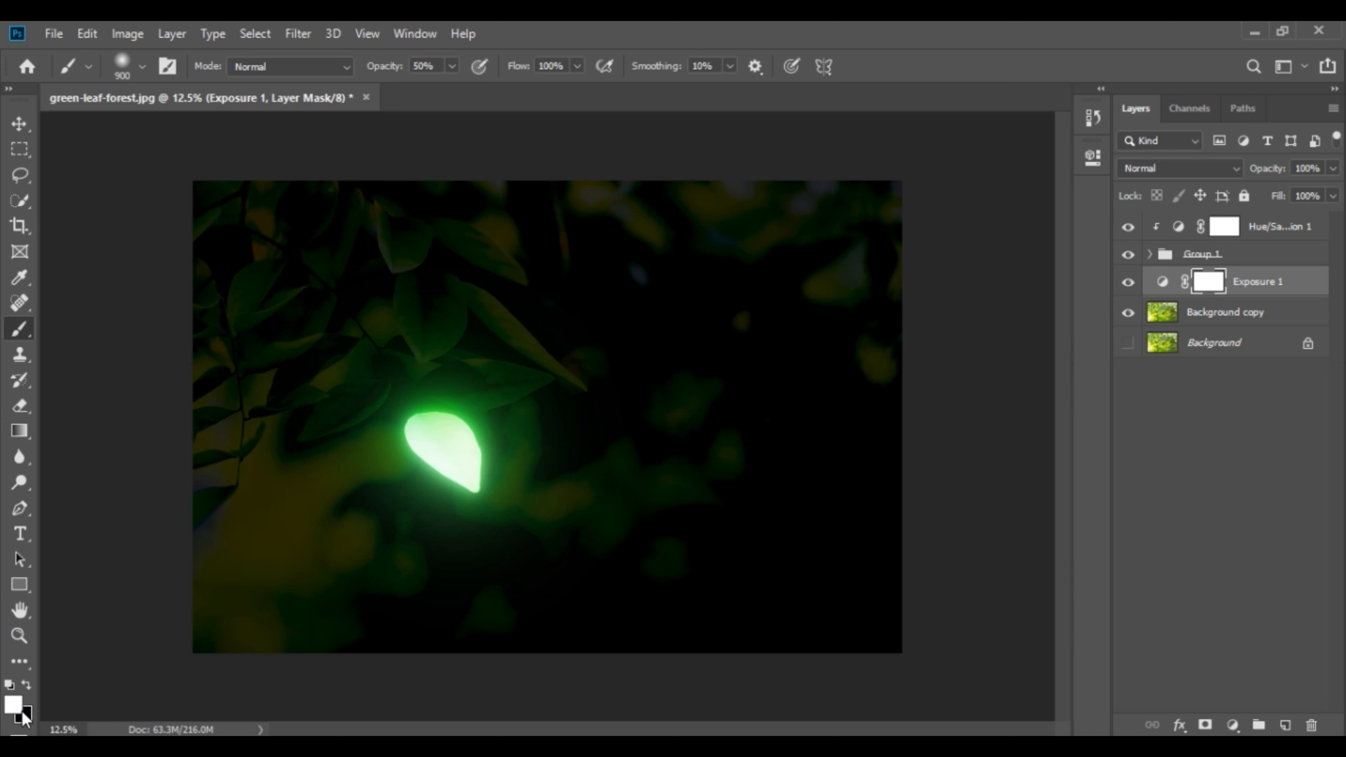
{"action": "left_click", "coordinate": [26, 686]}
{"action": "key", "text": "bracketright"}
{"action": "key", "text": "ctrl+plus"}
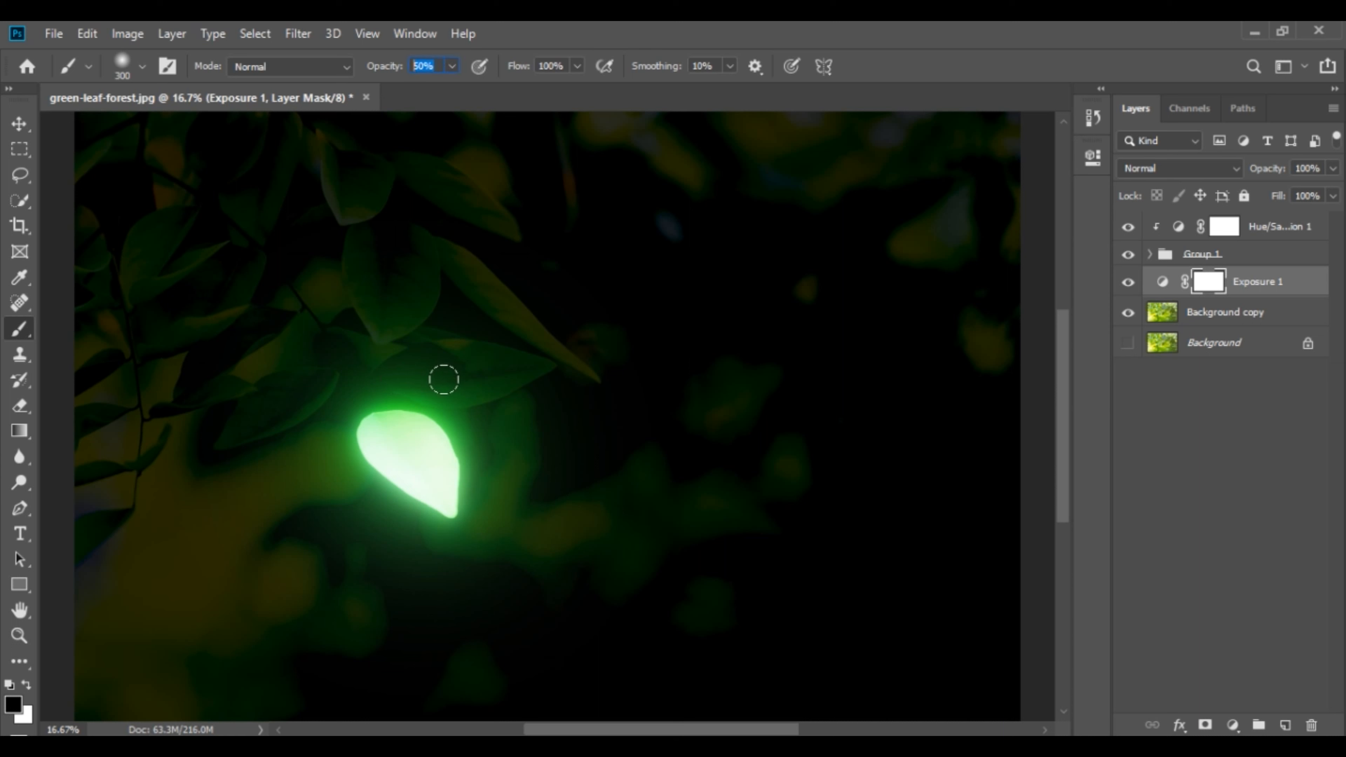
{"action": "mouse_move", "coordinate": [394, 373]}
{"action": "left_mouse_down"}
{"action": "mouse_move", "coordinate": [484, 378]}
{"action": "mouse_move", "coordinate": [364, 388]}
{"action": "left_mouse_up"}
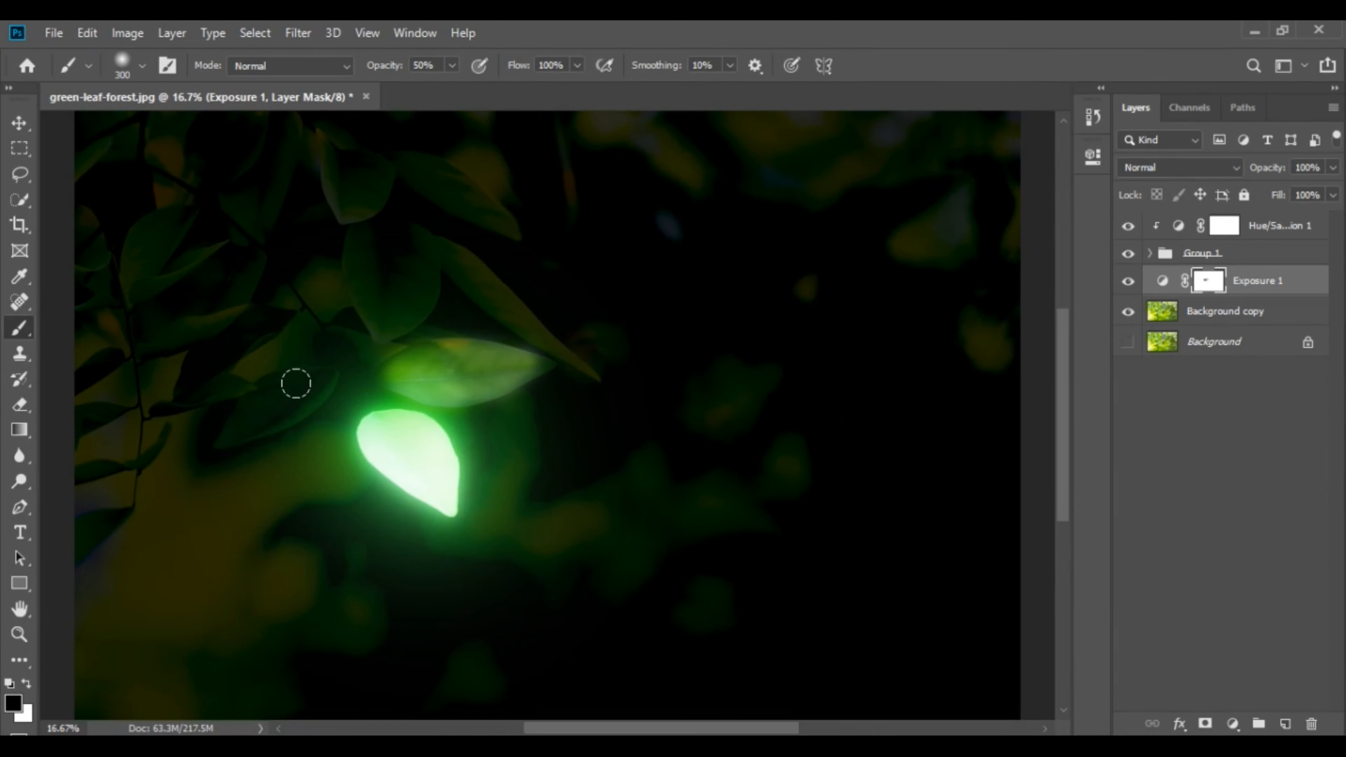
Step: Paint the Exposure 1 mask over the leaf to the left of the glowing one with a smaller brush, and undo the last stroke
{"action": "key", "text": "bracketleft"}
{"action": "mouse_move", "coordinate": [317, 381]}
{"action": "left_mouse_down"}
{"action": "mouse_move", "coordinate": [235, 428]}
{"action": "mouse_move", "coordinate": [231, 447]}
{"action": "mouse_move", "coordinate": [252, 424]}
{"action": "left_mouse_up"}
{"action": "key", "text": "bracketleft"}
{"action": "key", "text": "bracketleft"}
{"action": "key", "text": "bracketleft"}
{"action": "key", "text": "bracketleft"}
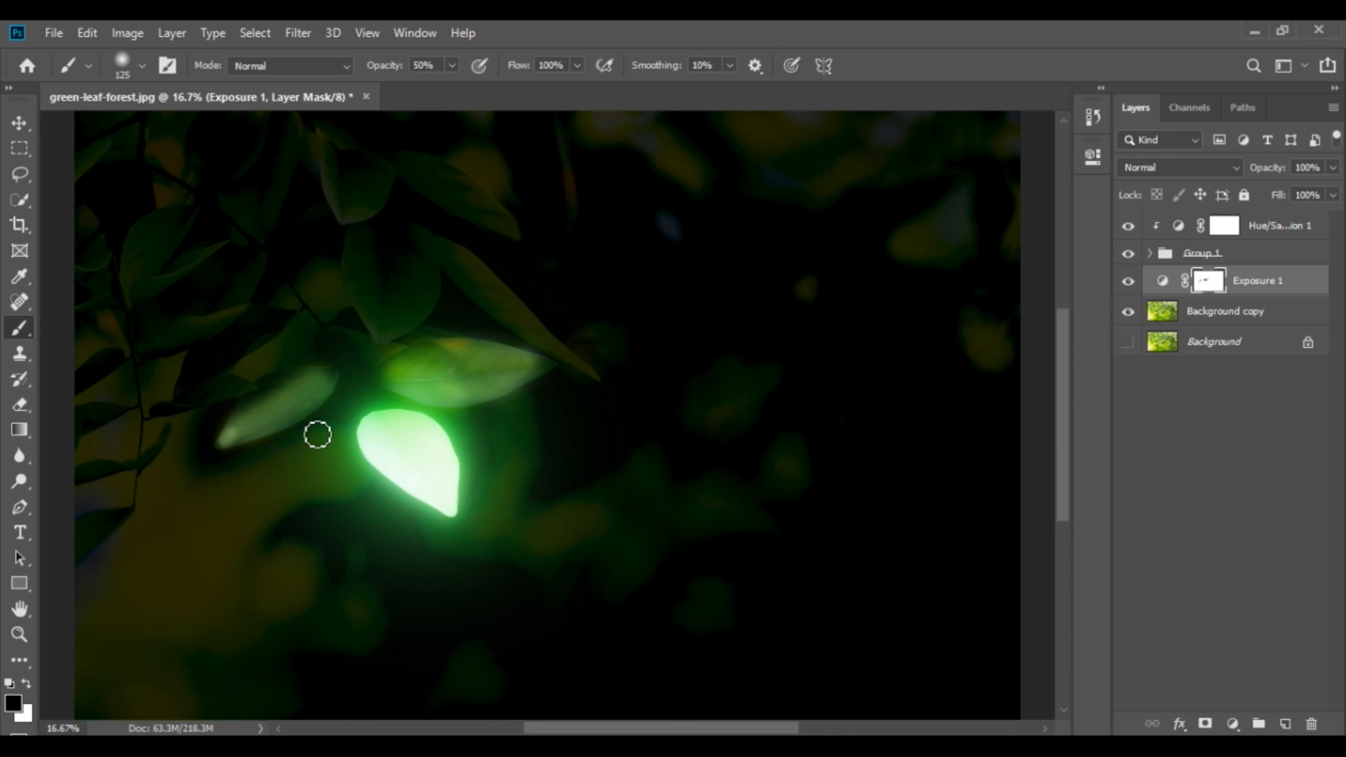
{"action": "key", "text": "ctrl+z"}
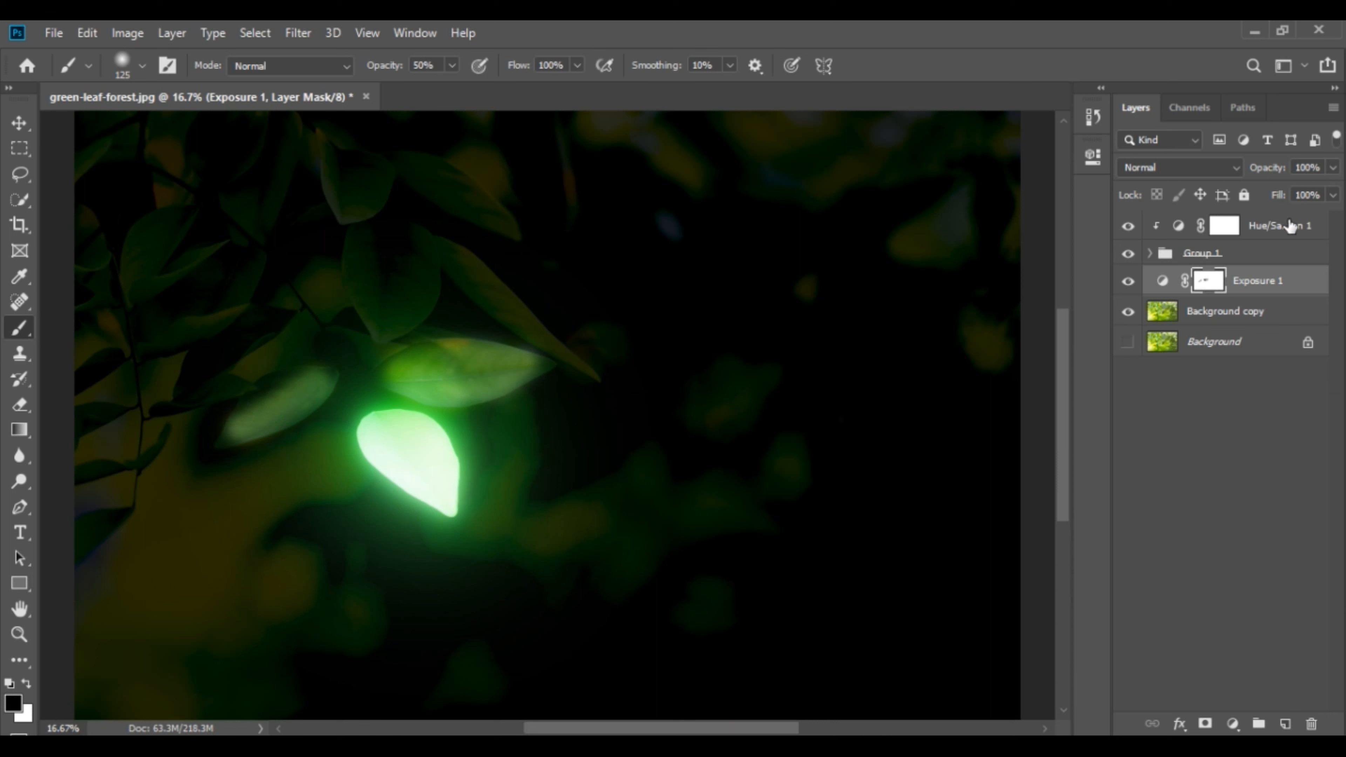
Step: Enlarge the brush to 400 pixels and paint the Exposure 1 mask over the left leaf and the hanging leaf above the glow
{"action": "left_click", "coordinate": [141, 66]}
{"action": "scroll", "coordinate": [165, 257], "scroll_direction": "up", "scroll_amount": 3}
{"action": "left_click", "coordinate": [165, 290]}
{"action": "left_click", "coordinate": [140, 63]}
{"action": "key", "text": "]"}
{"action": "key", "text": "]"}
{"action": "key", "text": "]"}
{"action": "key", "text": "]"}
{"action": "key", "text": "]"}
{"action": "key", "text": "]"}
{"action": "key", "text": "ctrl+minus"}
{"action": "left_click_drag", "start_coordinate": [362, 396], "coordinate": [317, 418]}
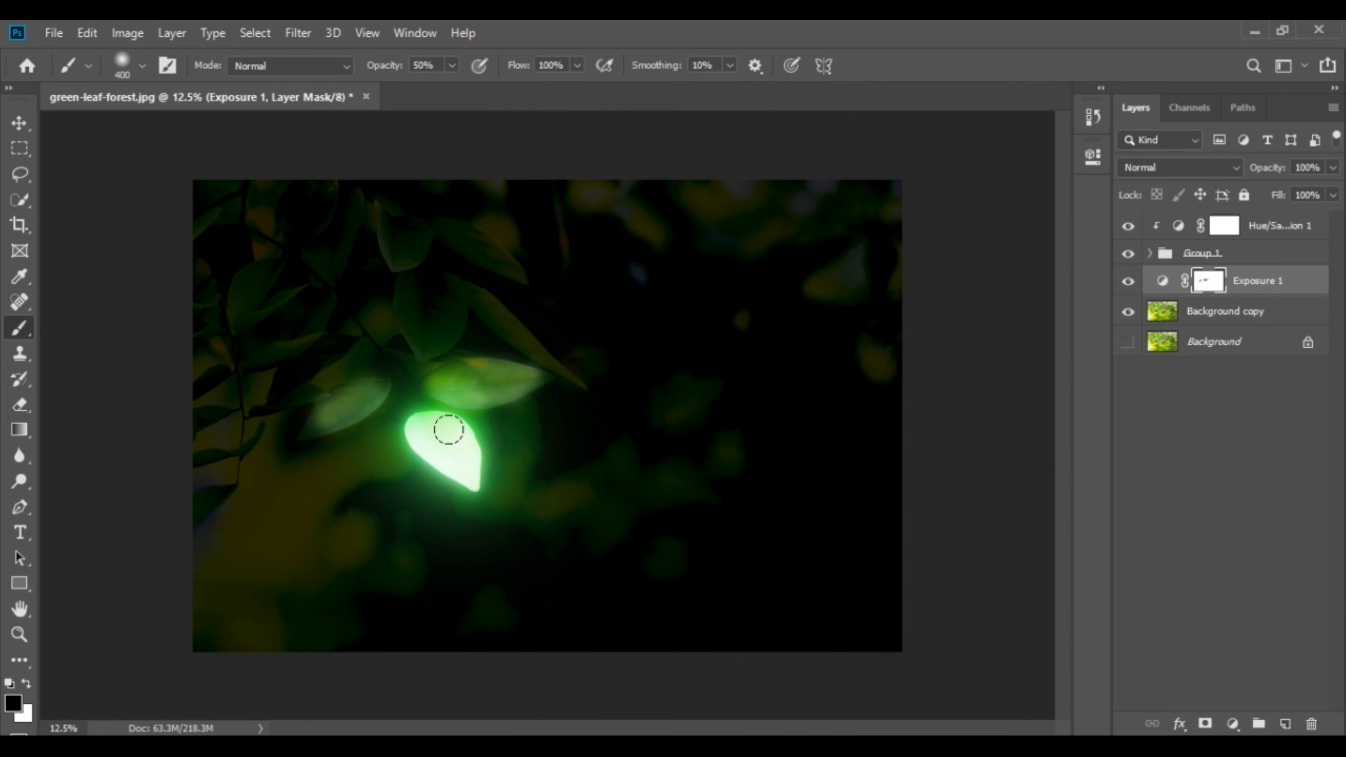
{"action": "left_click_drag", "start_coordinate": [409, 304], "coordinate": [433, 331]}
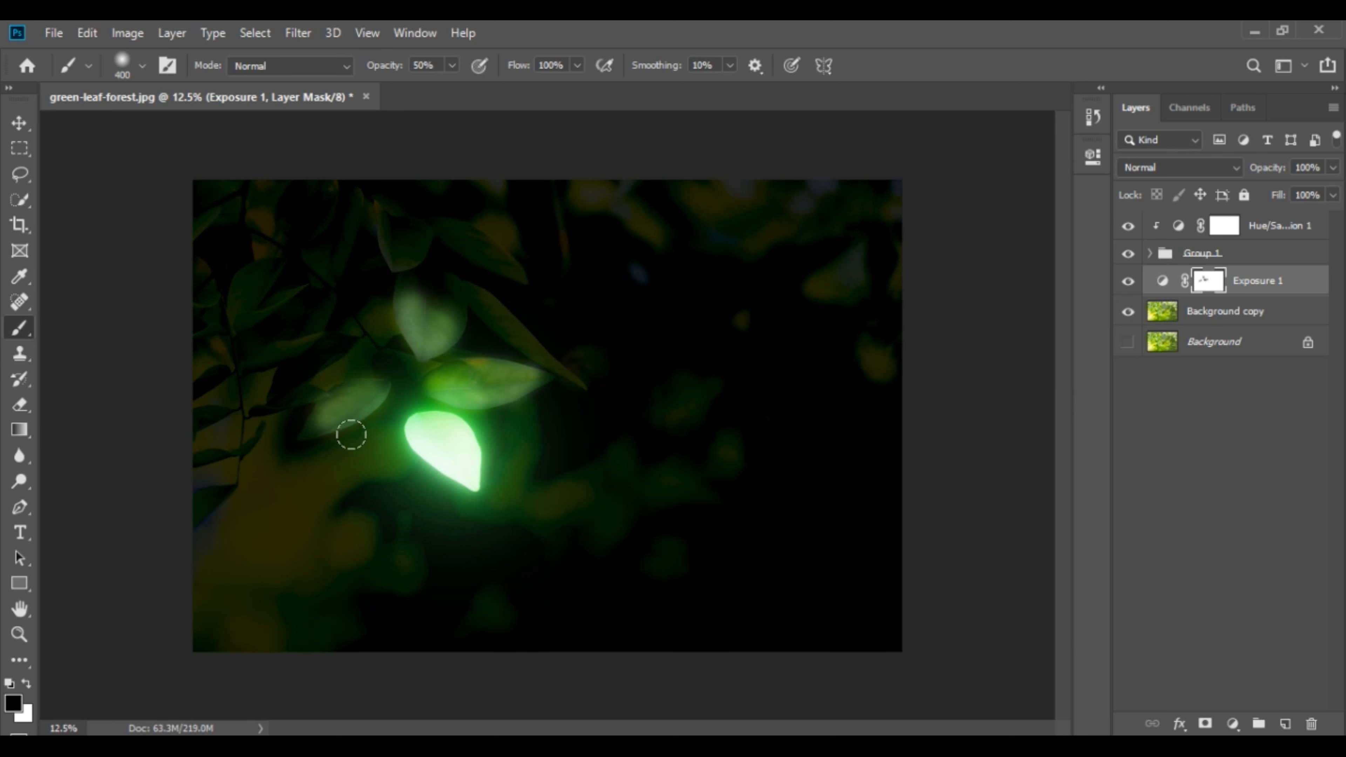
Step: Paint the Exposure 1 mask over the upper hanging leaf above the glow, and reduce the brush size
{"action": "left_click", "coordinate": [400, 249]}
{"action": "key", "text": "bracketleft"}
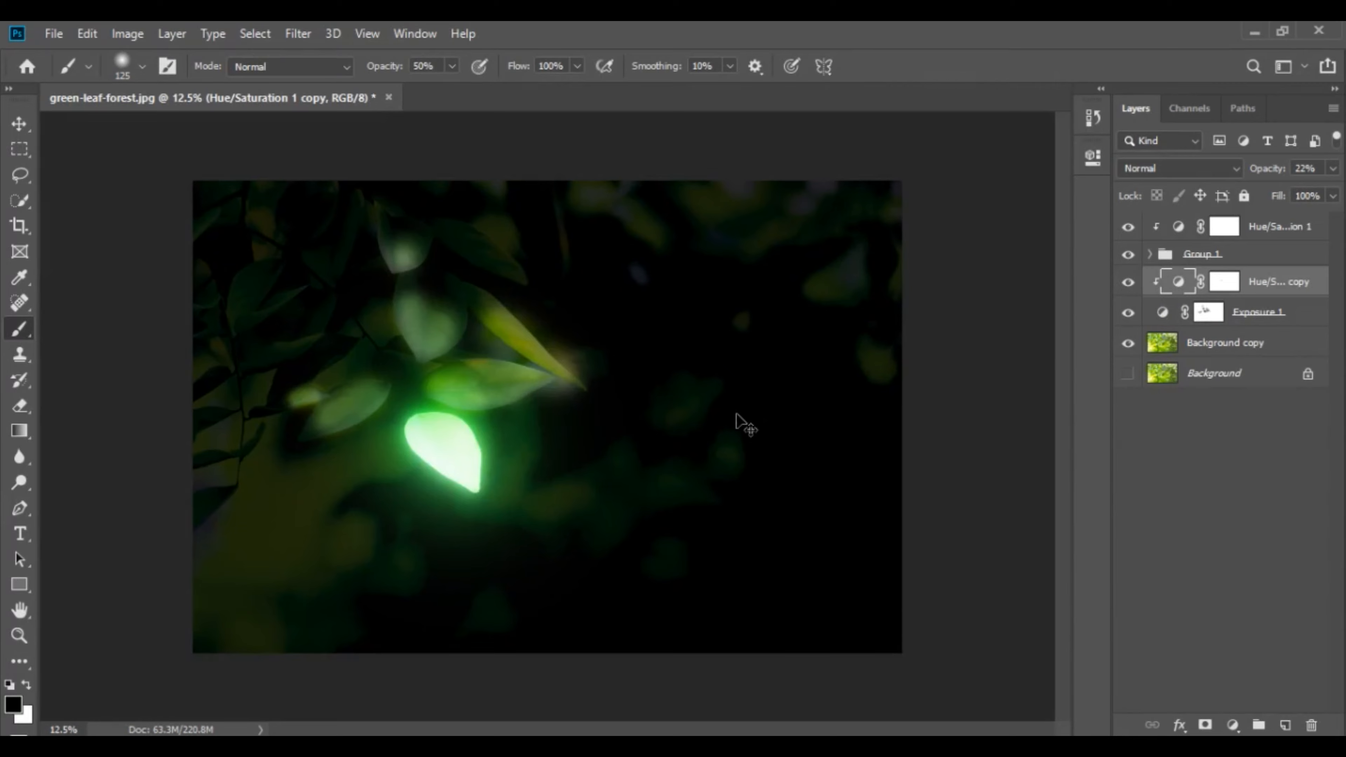
Step: Paint white on the Exposure 1 mask along the outer edge of the yellow leaf, using a brush of up to 200 pixels
{"action": "key", "text": "ctrl+plus"}
{"action": "key", "text": "ctrl+plus"}
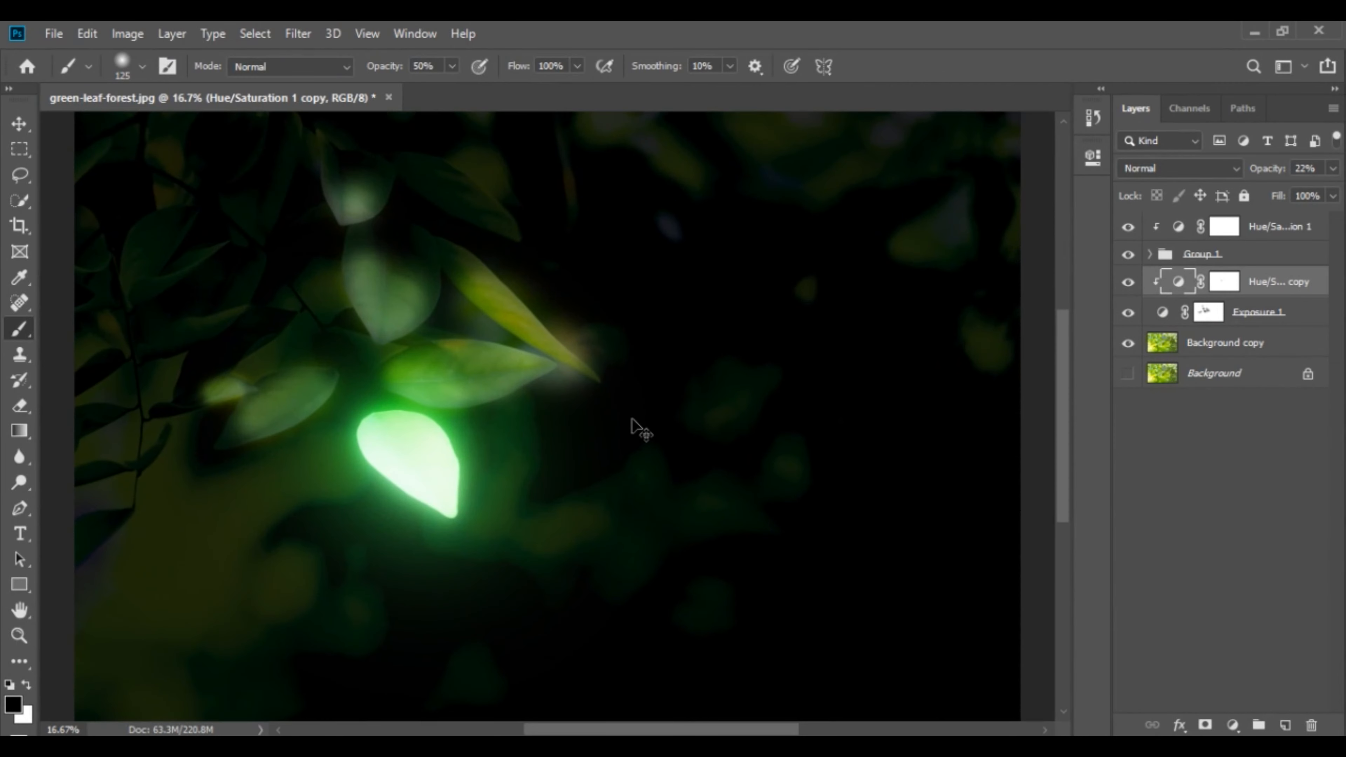
{"action": "scroll", "coordinate": [645, 443], "scroll_direction": "up", "scroll_amount": 3}
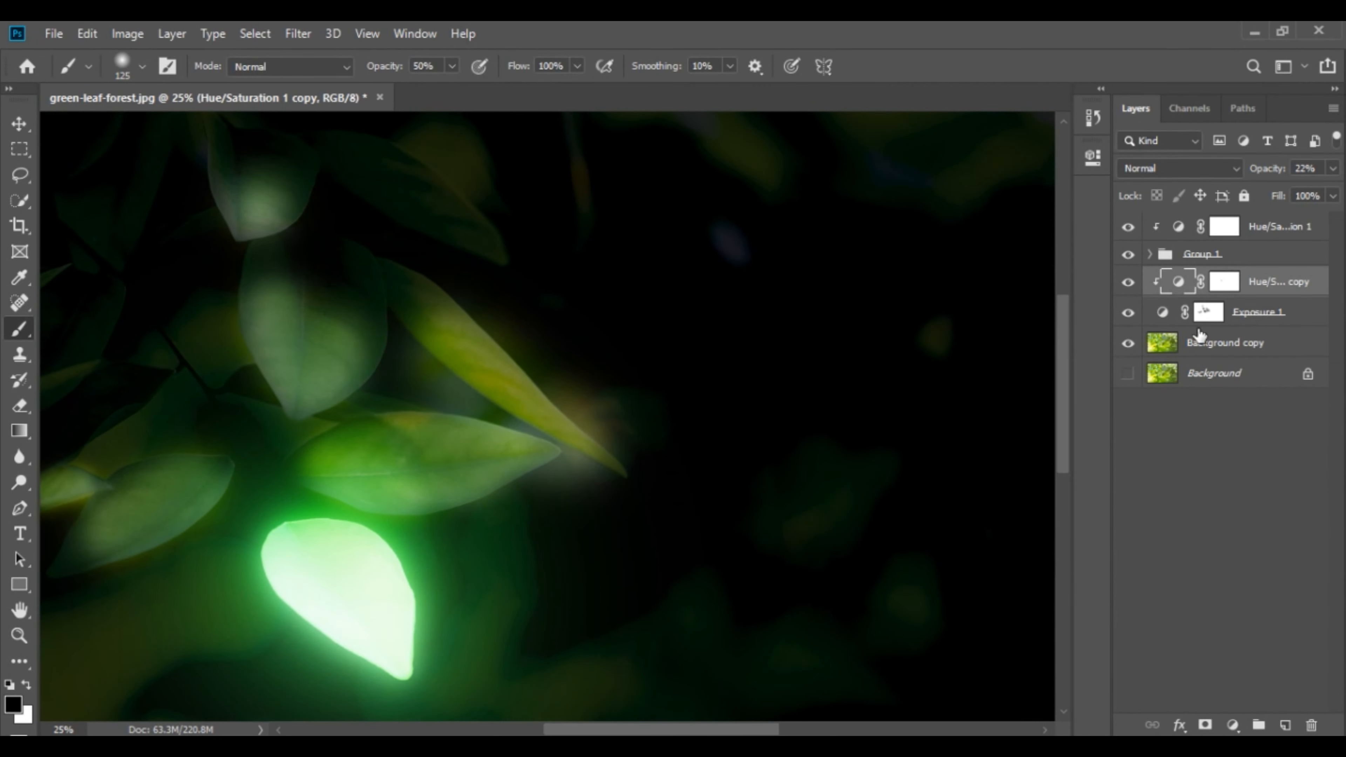
{"action": "left_click", "coordinate": [1209, 314]}
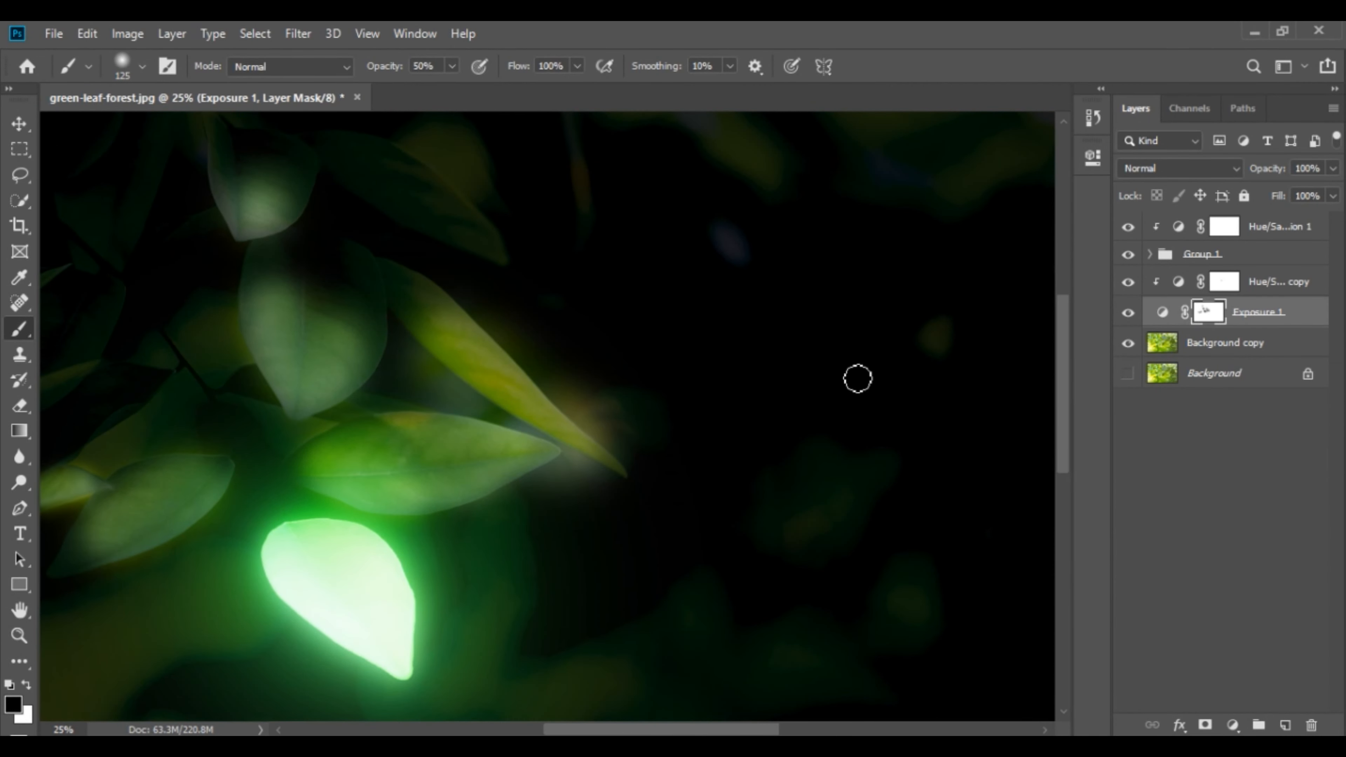
{"action": "left_click", "coordinate": [26, 685]}
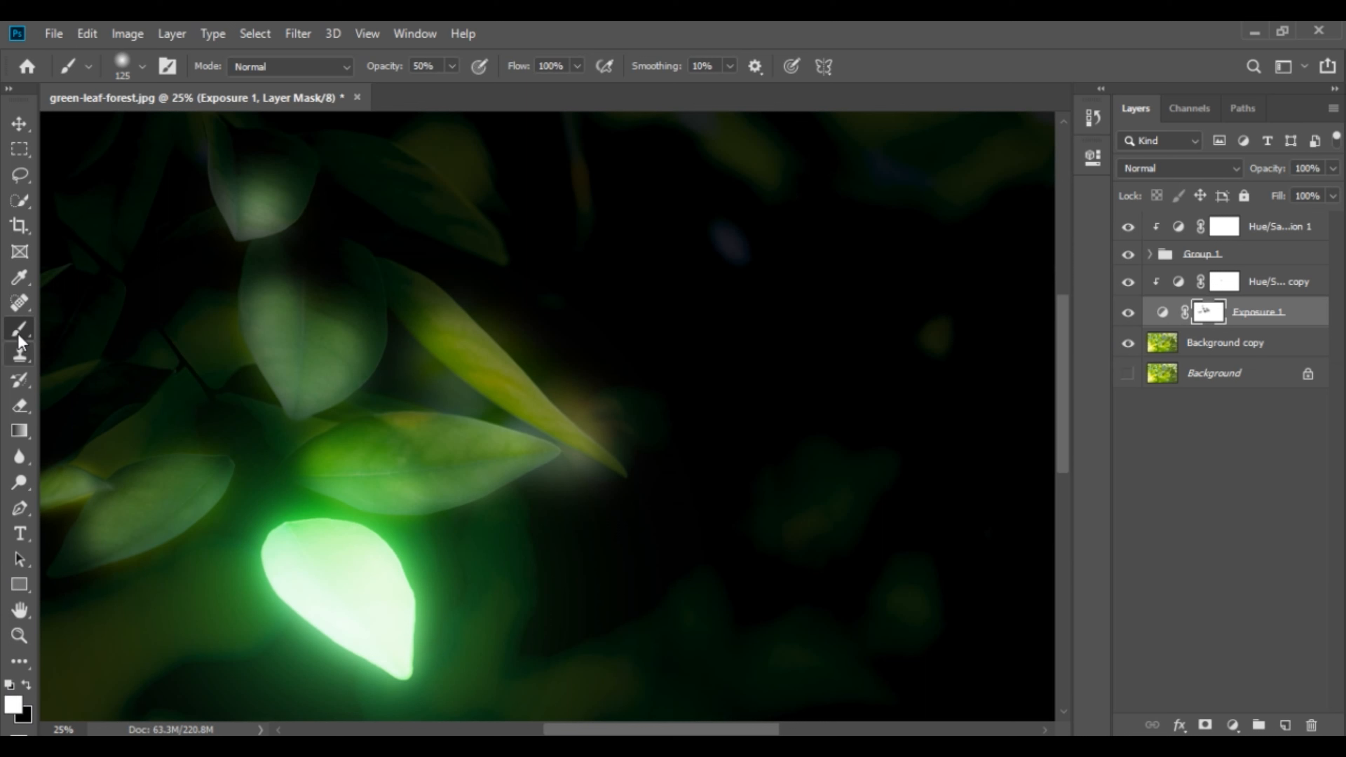
{"action": "key", "text": "bracketright"}
{"action": "left_click_drag", "start_coordinate": [512, 327], "coordinate": [657, 456]}
{"action": "key", "text": "bracketright"}
{"action": "key", "text": "bracketright"}
{"action": "left_click_drag", "start_coordinate": [583, 396], "coordinate": [556, 361]}
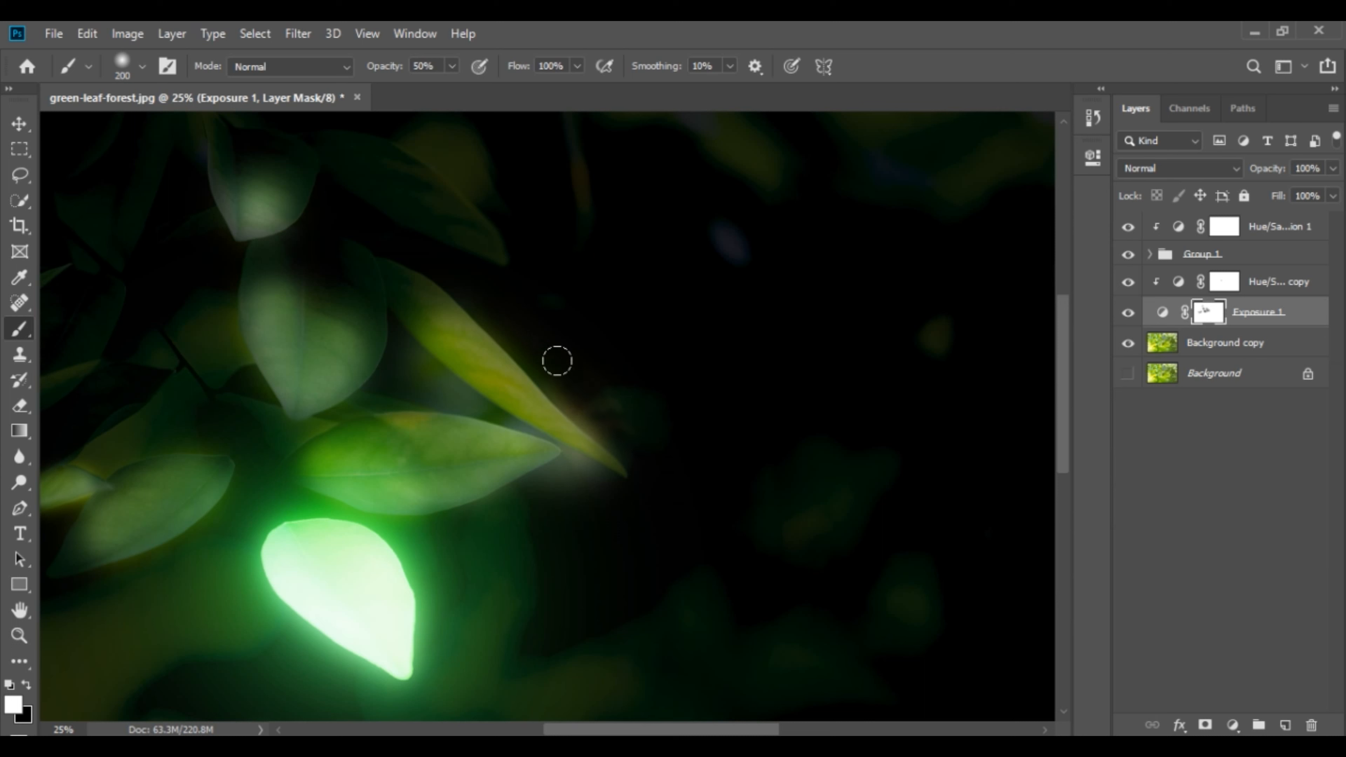
Step: Clean up the light spill around the yellow leaf's tip on the Exposure 1 mask with a 175-pixel white brush
{"action": "key", "text": "bracketright"}
{"action": "key", "text": "bracketright"}
{"action": "key", "text": "bracketleft"}
{"action": "key", "text": "bracketleft"}
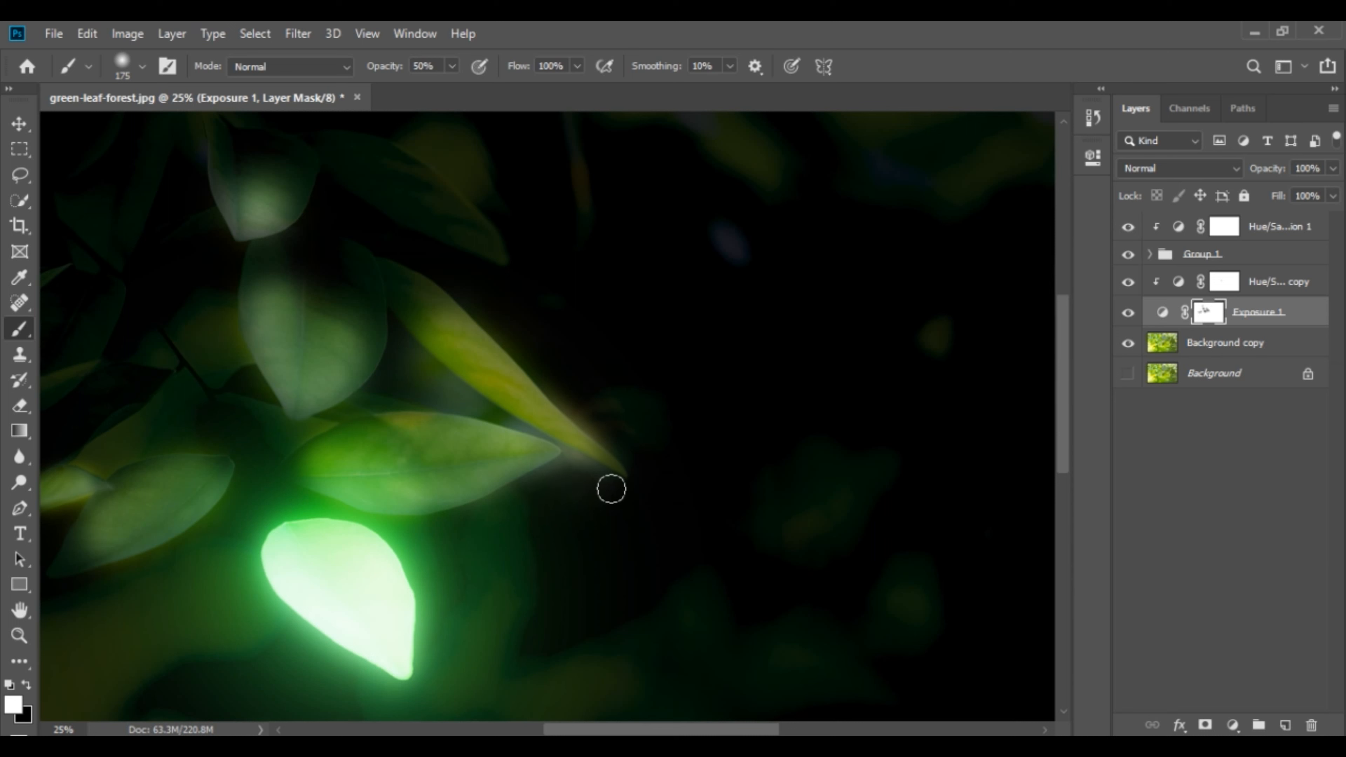
{"action": "key", "text": "bracketleft"}
{"action": "key", "text": "bracketleft"}
{"action": "key", "text": "bracketleft"}
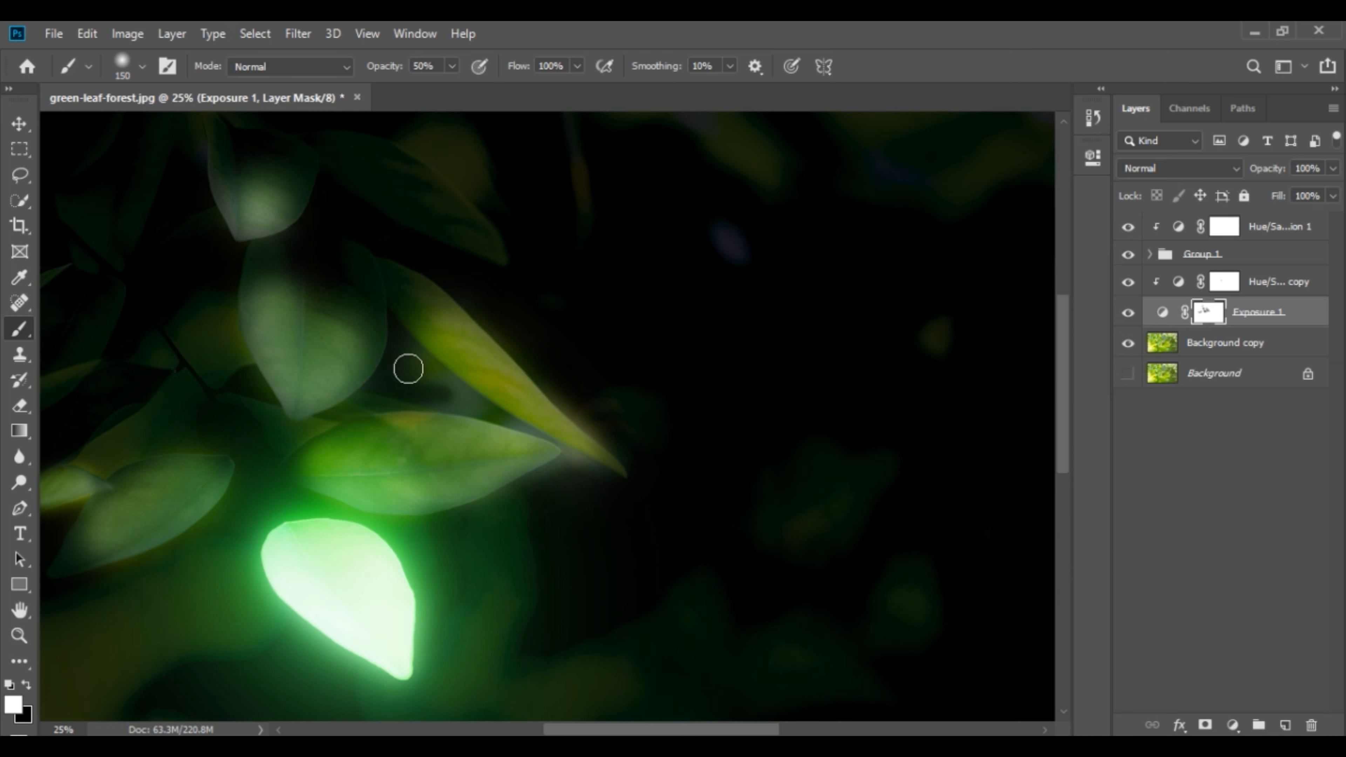
Step: Remove the light spill between the hanging leaf and the yellow leaf on the Exposure 1 mask, reducing the brush to 90 pixels
{"action": "key", "text": "bracketright"}
{"action": "key", "text": "bracketright"}
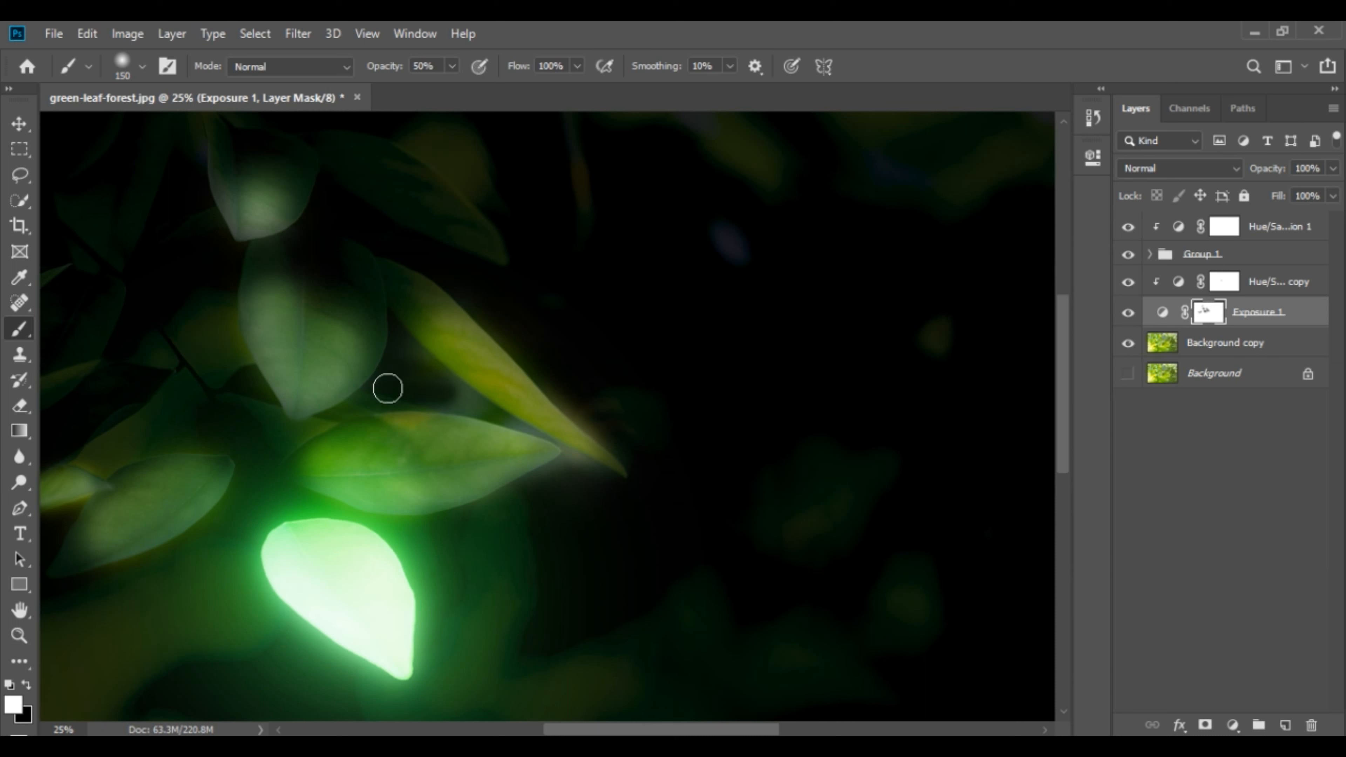
{"action": "key", "text": "bracketleft"}
{"action": "key", "text": "bracketleft"}
{"action": "key", "text": "bracketleft"}
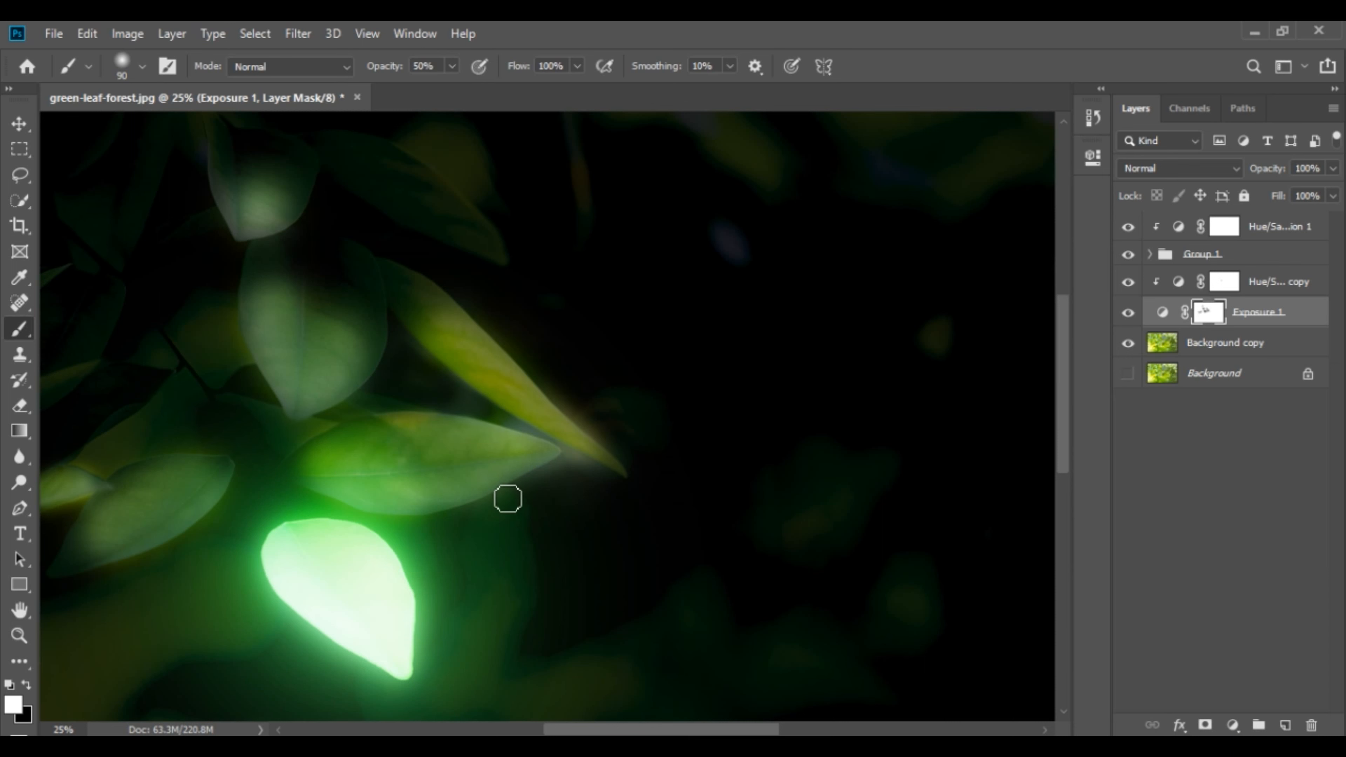
{"action": "scroll", "coordinate": [286, 494], "scroll_direction": "up", "scroll_amount": 1}
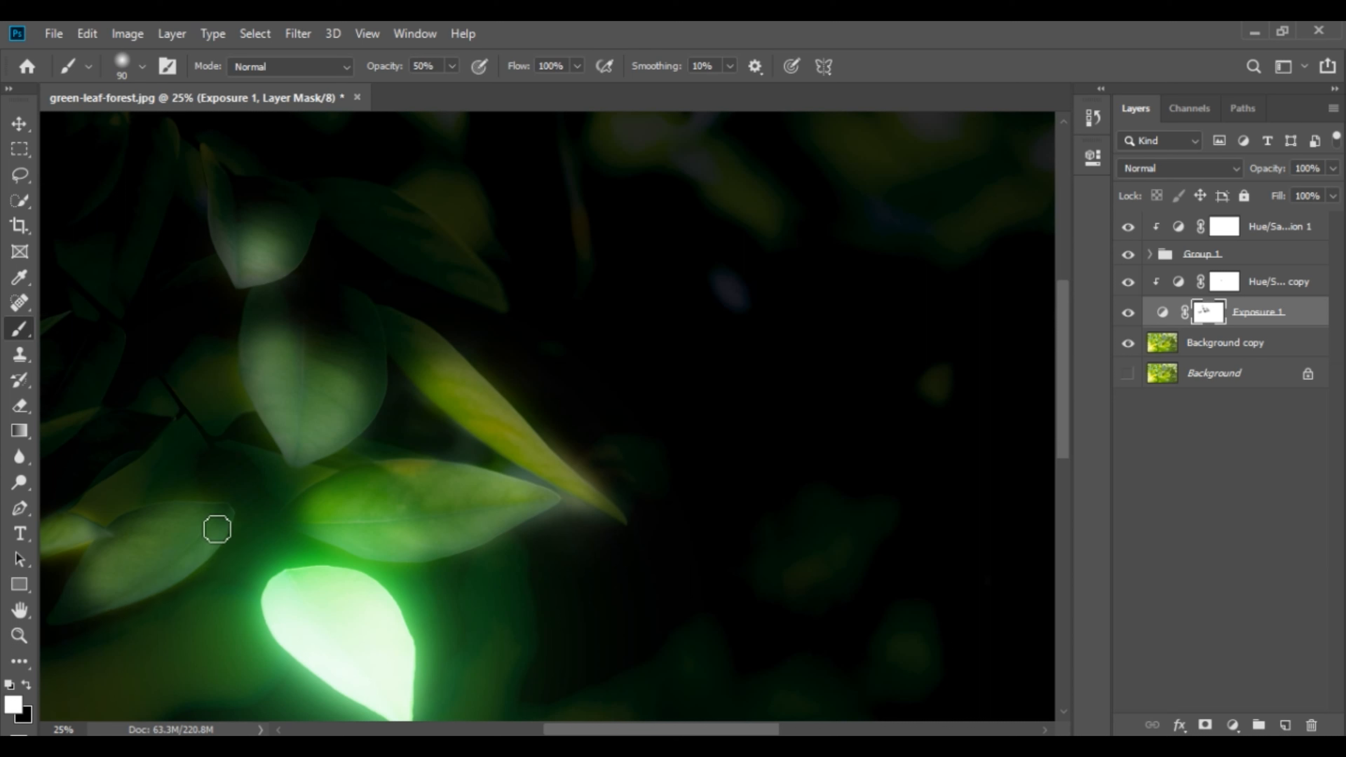
Step: Paint white on the Exposure 1 mask around the lit leaves with a 250-pixel brush at 100% opacity to remove remaining spill
{"action": "left_click", "coordinate": [452, 66]}
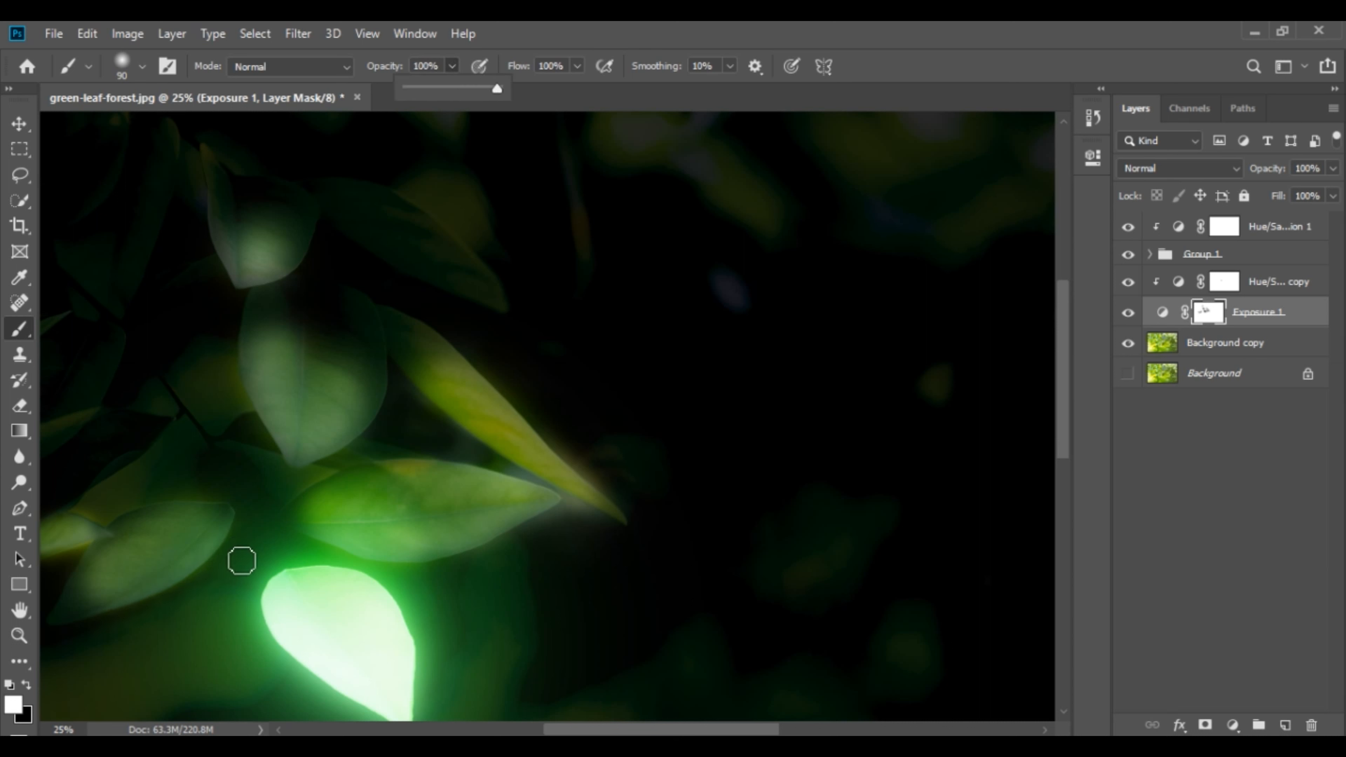
{"action": "key", "text": "0"}
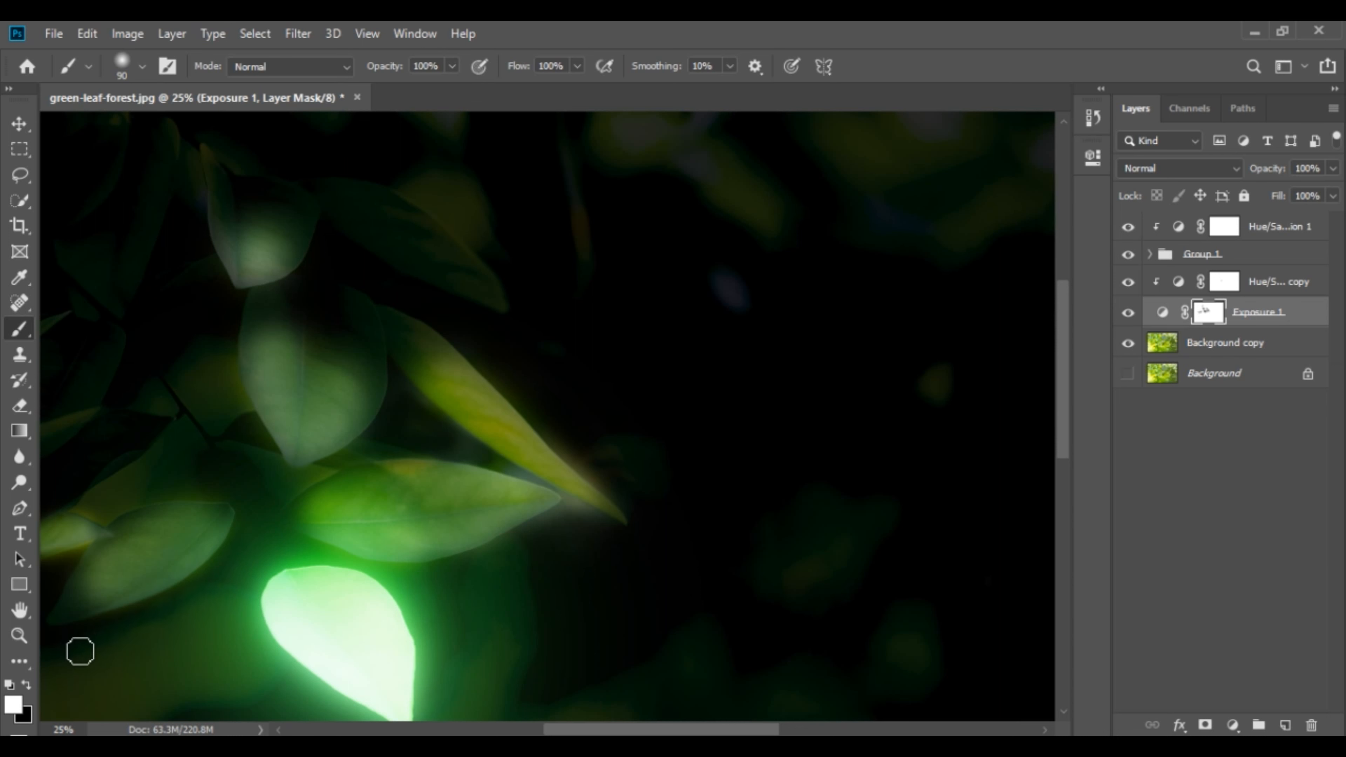
{"action": "key", "text": "bracketright"}
{"action": "key", "text": "bracketright"}
{"action": "key", "text": "bracketright"}
{"action": "key", "text": "bracketright"}
{"action": "key", "text": "bracketright"}
{"action": "key", "text": "bracketright"}
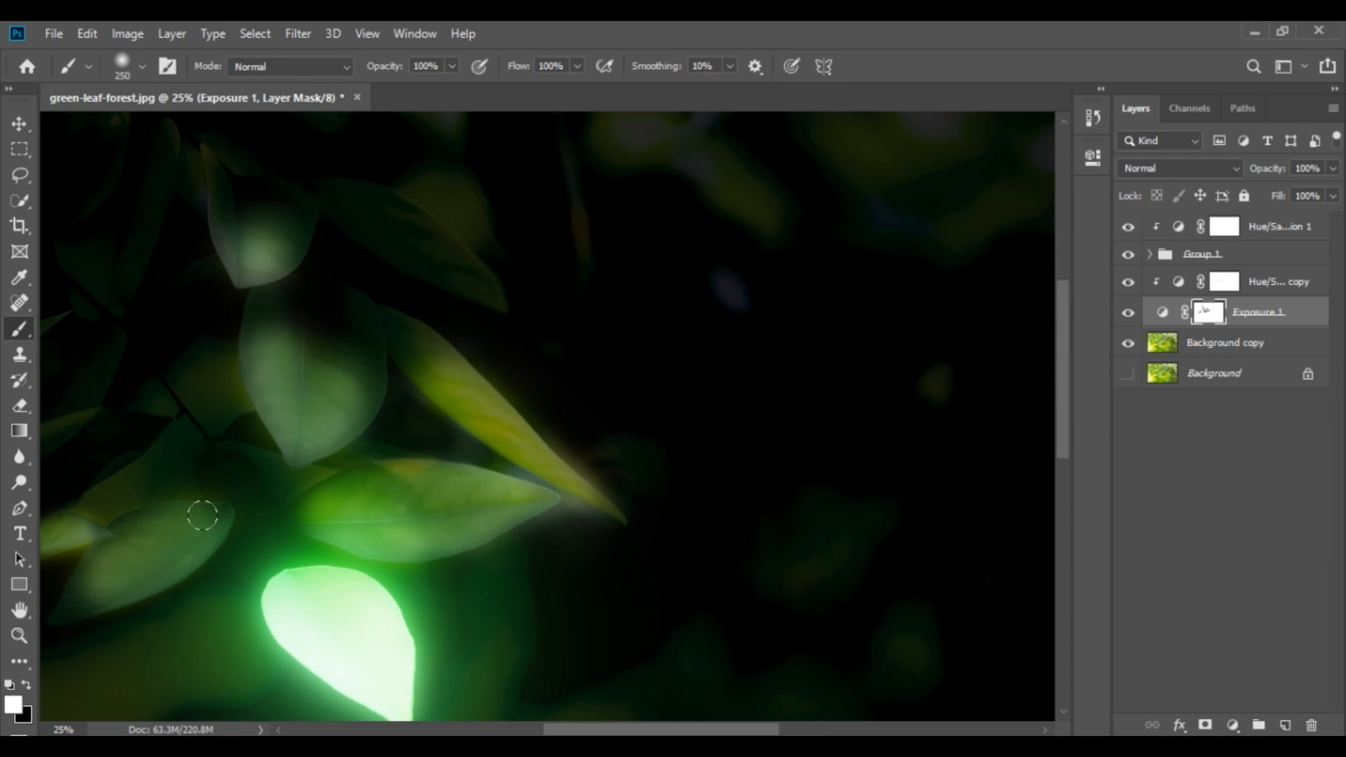
{"action": "scroll", "coordinate": [217, 385], "scroll_direction": "up", "scroll_amount": 2}
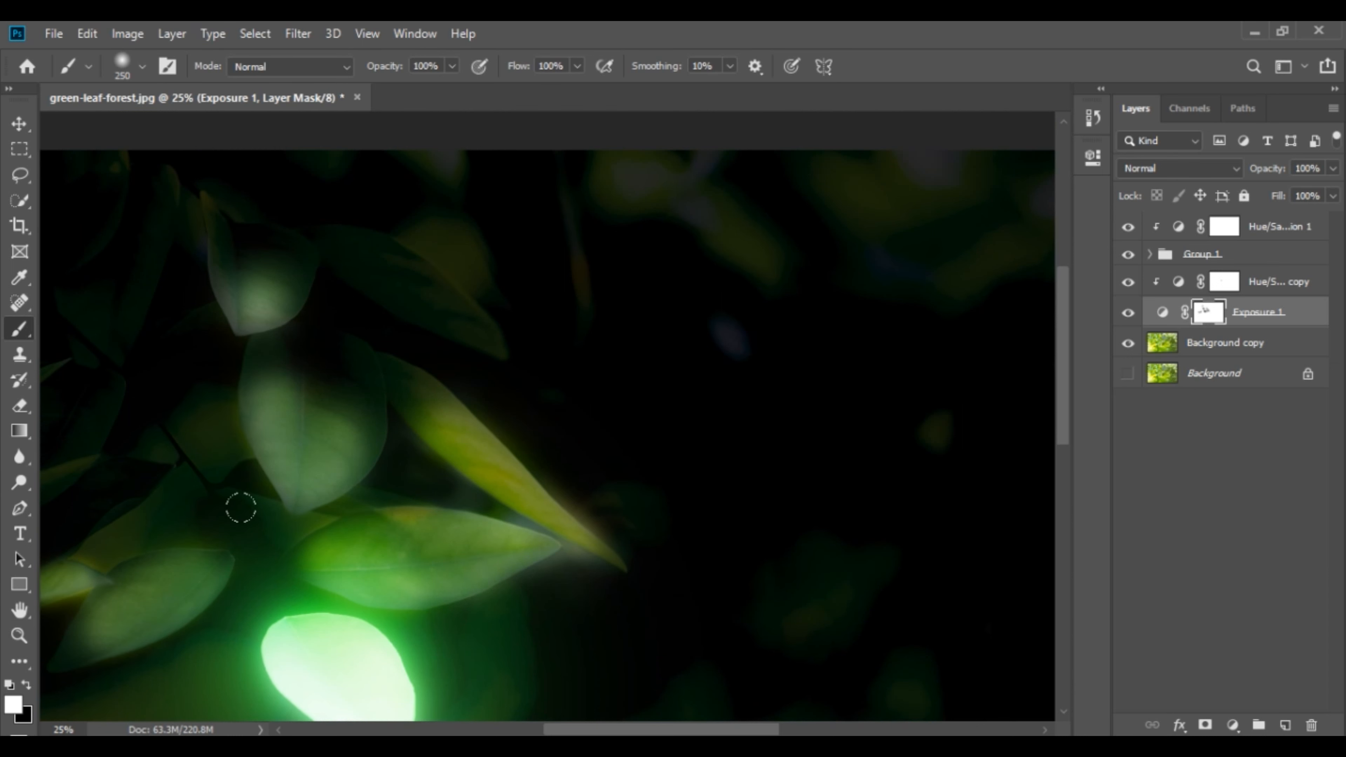
{"action": "scroll", "coordinate": [277, 487], "scroll_direction": "down", "scroll_amount": 5}
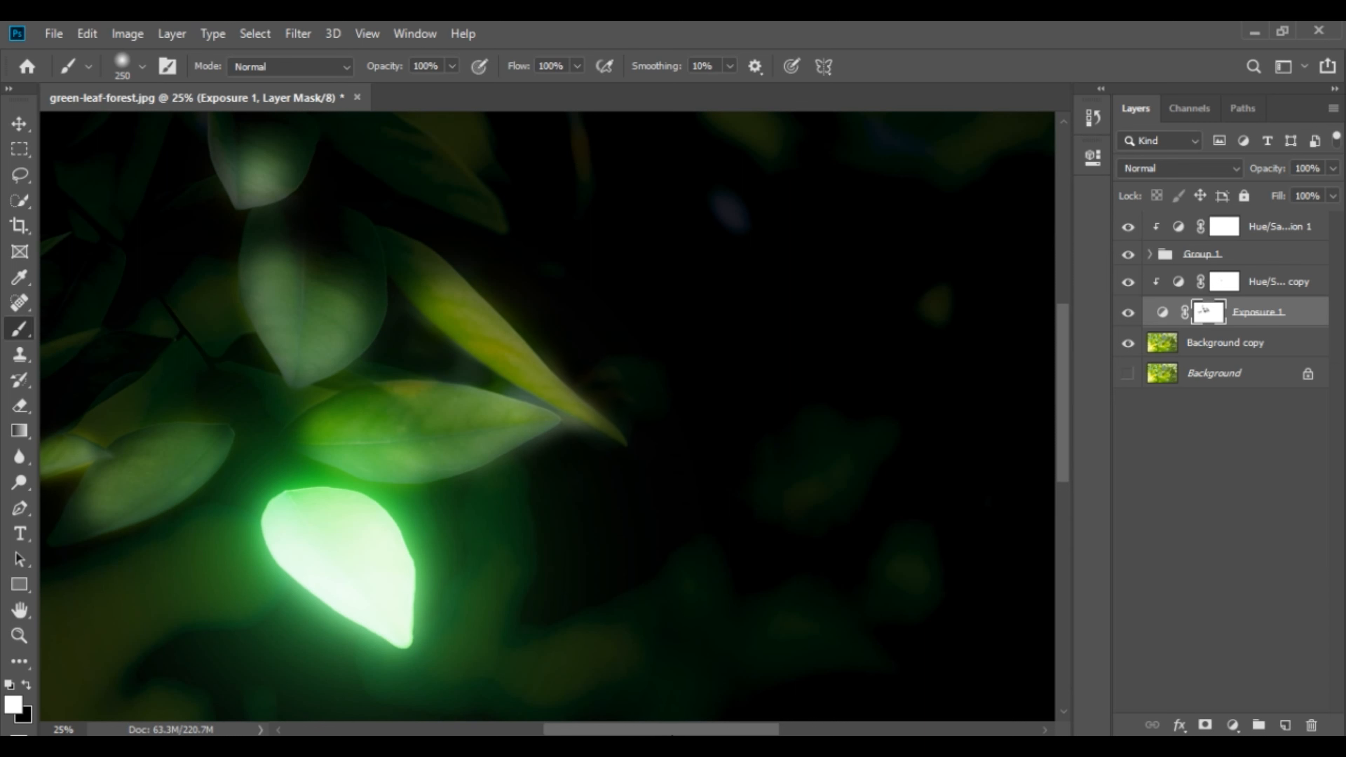
Step: Make black the foreground colour for painting on the Exposure 1 mask near the dark leaves on the left
{"action": "scroll", "coordinate": [625, 562], "scroll_direction": "left", "scroll_amount": 10}
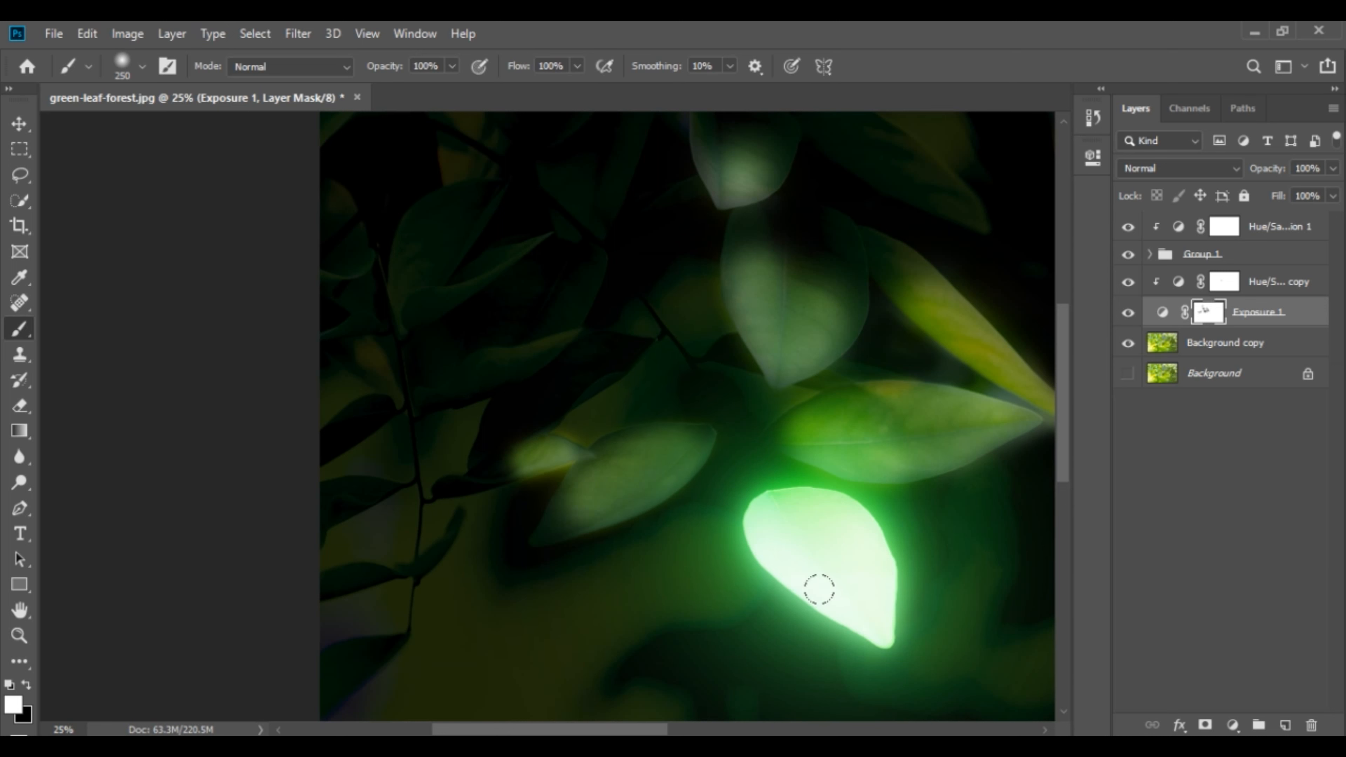
{"action": "scroll", "coordinate": [819, 587], "scroll_direction": "up", "scroll_amount": 2}
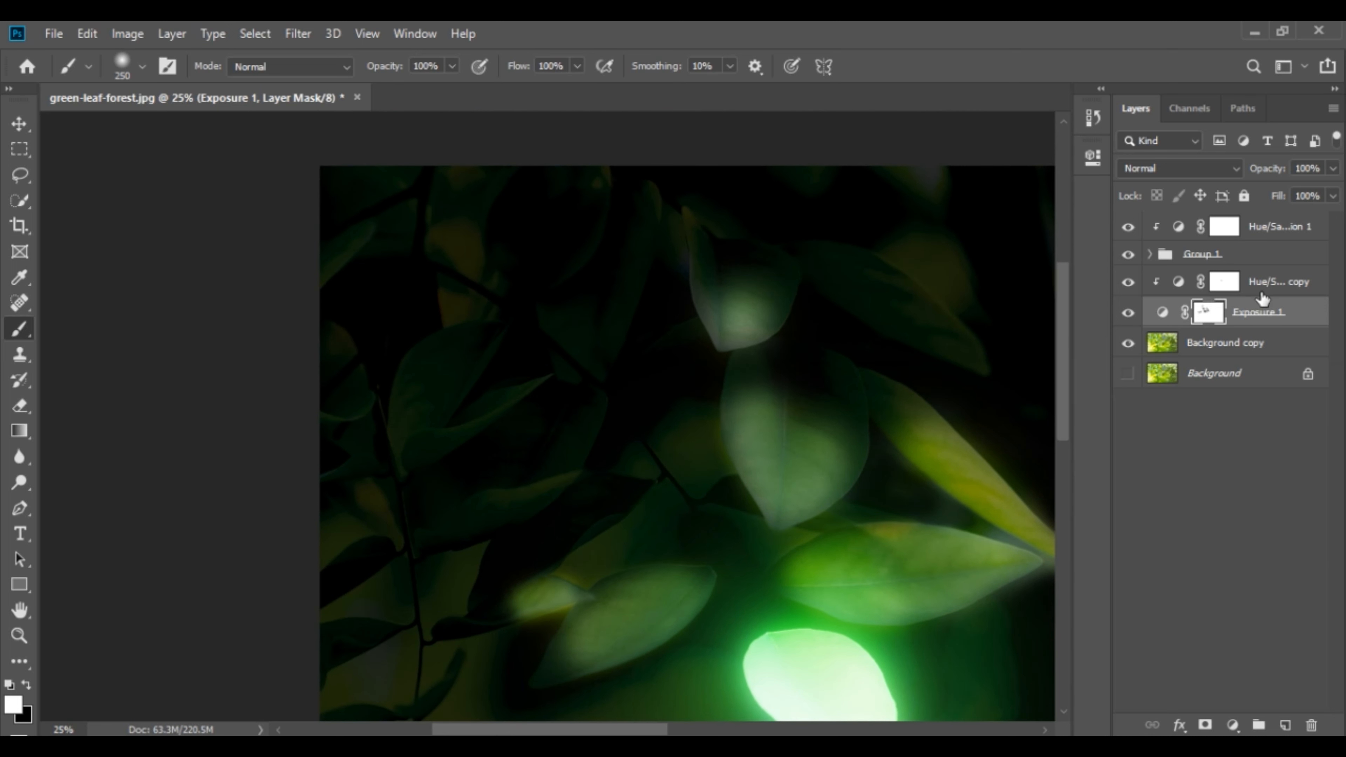
{"action": "left_click", "coordinate": [28, 687]}
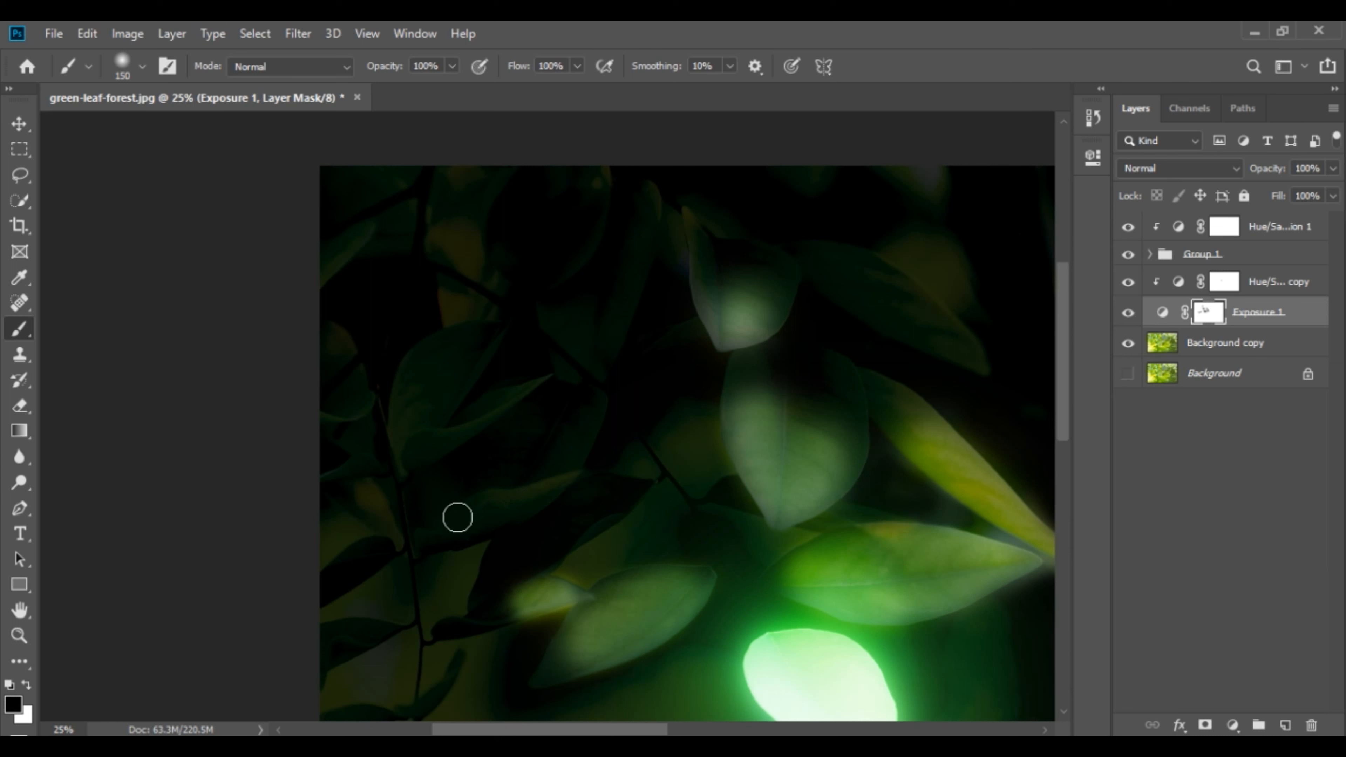
Step: Try a black stroke over the dark leaf above the small lit left leaf with a 90-pixel brush at 100% opacity, and undo it
{"action": "key", "text": "bracketleft"}
{"action": "key", "text": "bracketleft"}
{"action": "key", "text": "bracketleft"}
{"action": "key", "text": "bracketleft"}
{"action": "key", "text": "bracketleft"}
{"action": "mouse_move", "coordinate": [481, 499]}
{"action": "left_mouse_down"}
{"action": "mouse_move", "coordinate": [552, 496]}
{"action": "mouse_move", "coordinate": [566, 482]}
{"action": "left_mouse_up"}
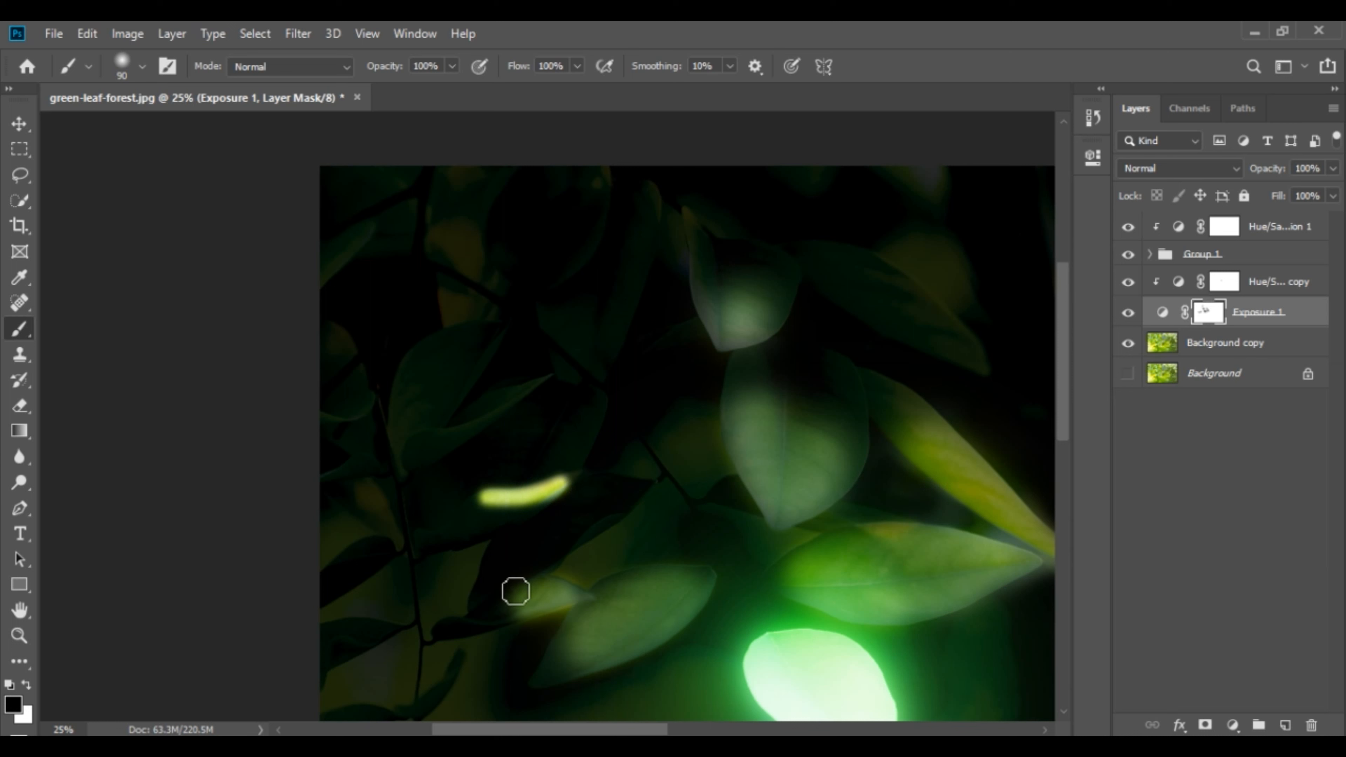
{"action": "key", "text": "ctrl+z"}
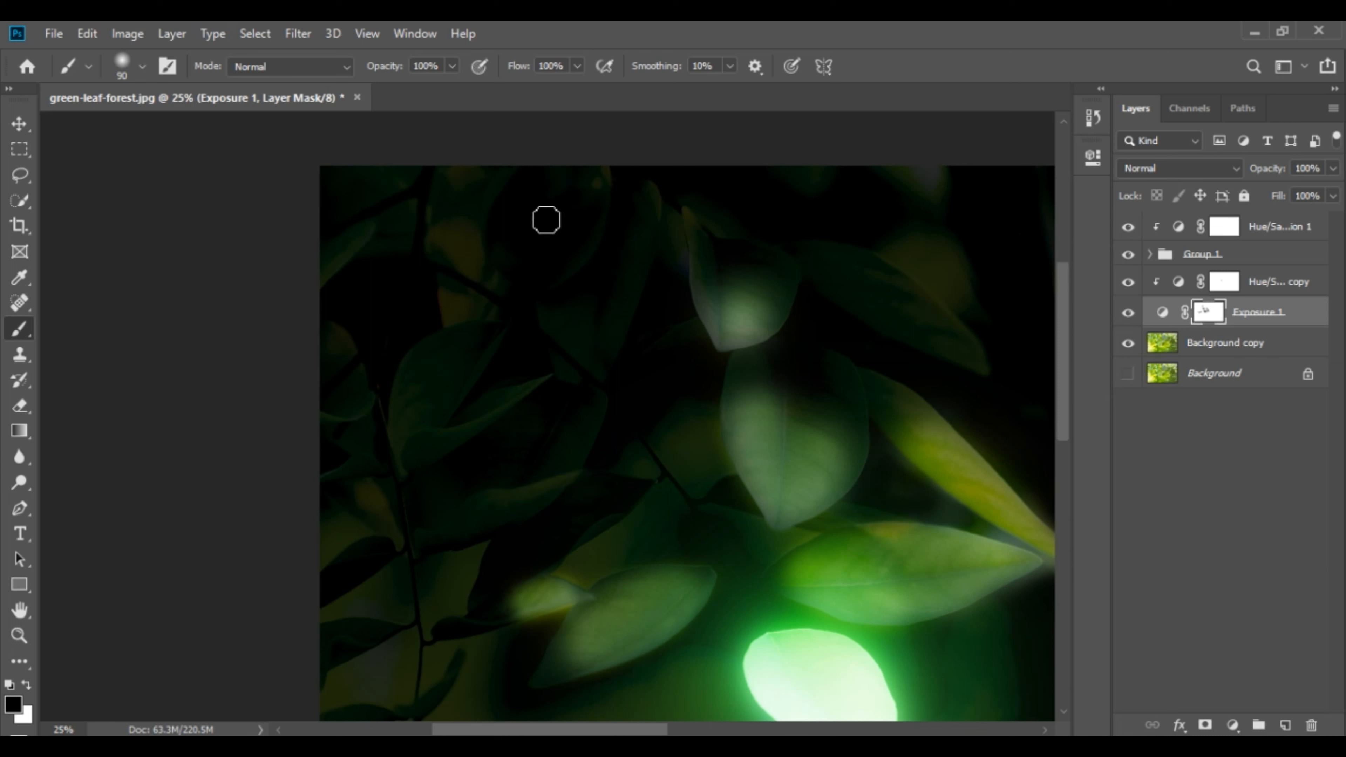
Step: Lighten the dark leaf above the small lit left leaf by painting the Exposure 1 mask with a 250-pixel black brush at 36% opacity
{"action": "left_click", "coordinate": [452, 67]}
{"action": "left_click_drag", "start_coordinate": [453, 90], "coordinate": [394, 92]}
{"action": "left_click_drag", "start_coordinate": [488, 498], "coordinate": [571, 488]}
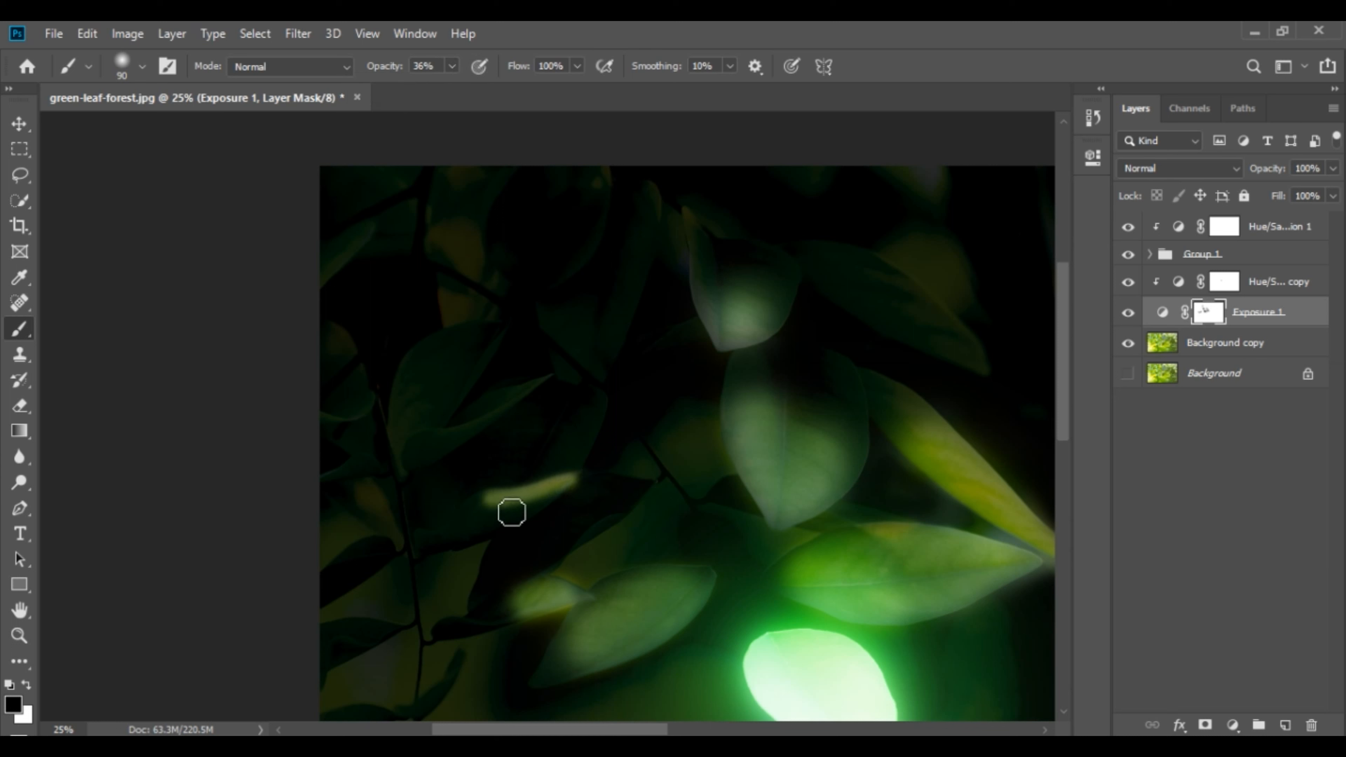
{"action": "key", "text": "ctrl+z"}
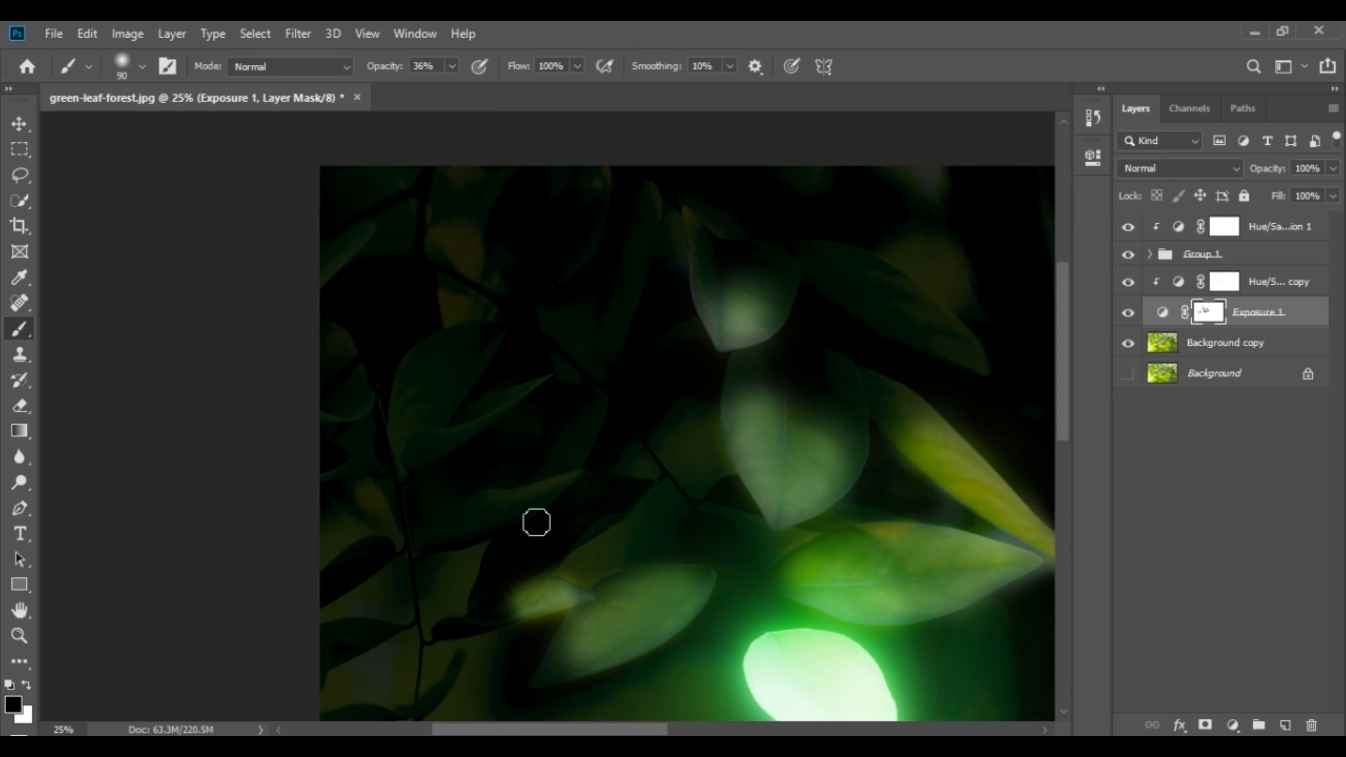
{"action": "key", "text": "bracketright"}
{"action": "key", "text": "bracketright"}
{"action": "key", "text": "bracketright"}
{"action": "key", "text": "bracketright"}
{"action": "key", "text": "bracketright"}
{"action": "key", "text": "bracketright"}
{"action": "key", "text": "bracketright"}
{"action": "left_click_drag", "start_coordinate": [486, 499], "coordinate": [572, 480]}
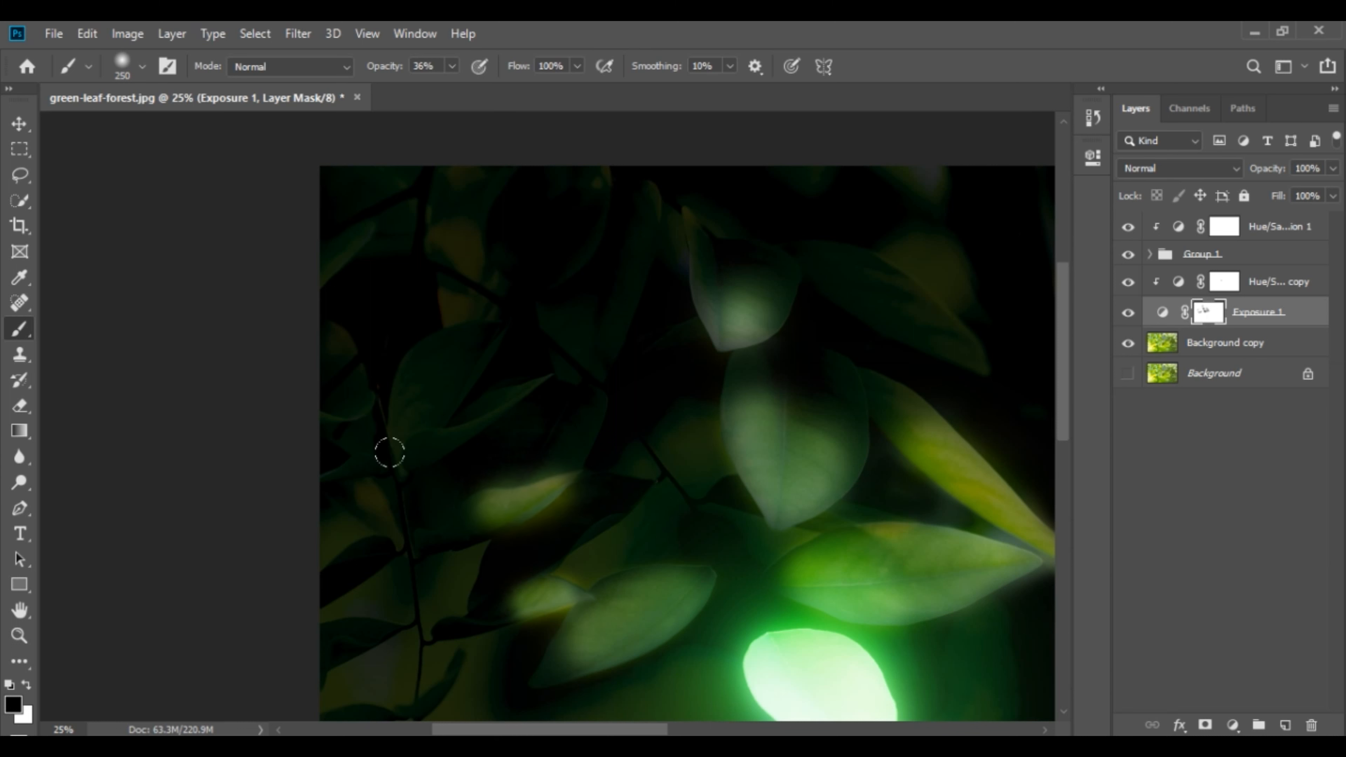
Step: Paint white on the Exposure 1 mask around the newly lit left leaf with a 125-pixel brush at 36% opacity
{"action": "left_click", "coordinate": [27, 684]}
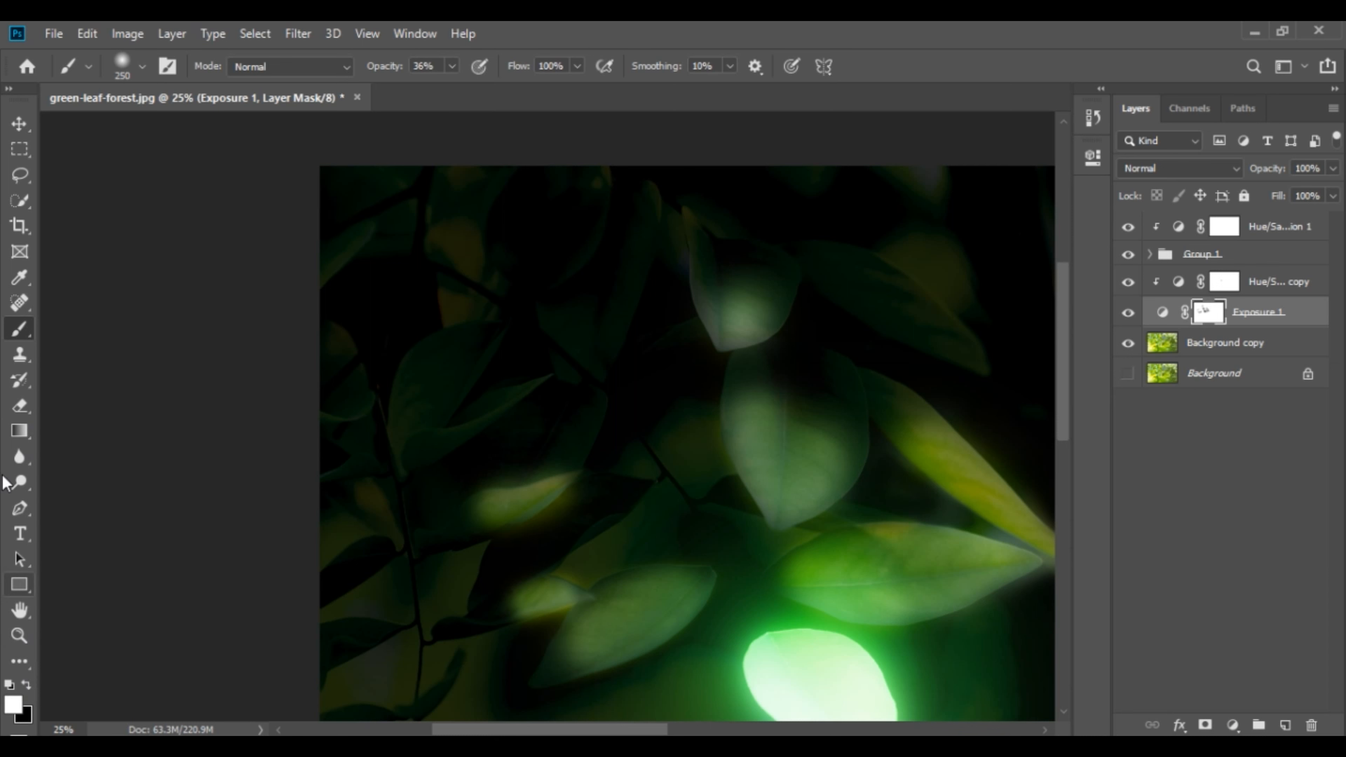
{"action": "key", "text": "bracketleft"}
{"action": "key", "text": "bracketleft"}
{"action": "key", "text": "bracketleft"}
{"action": "key", "text": "bracketleft"}
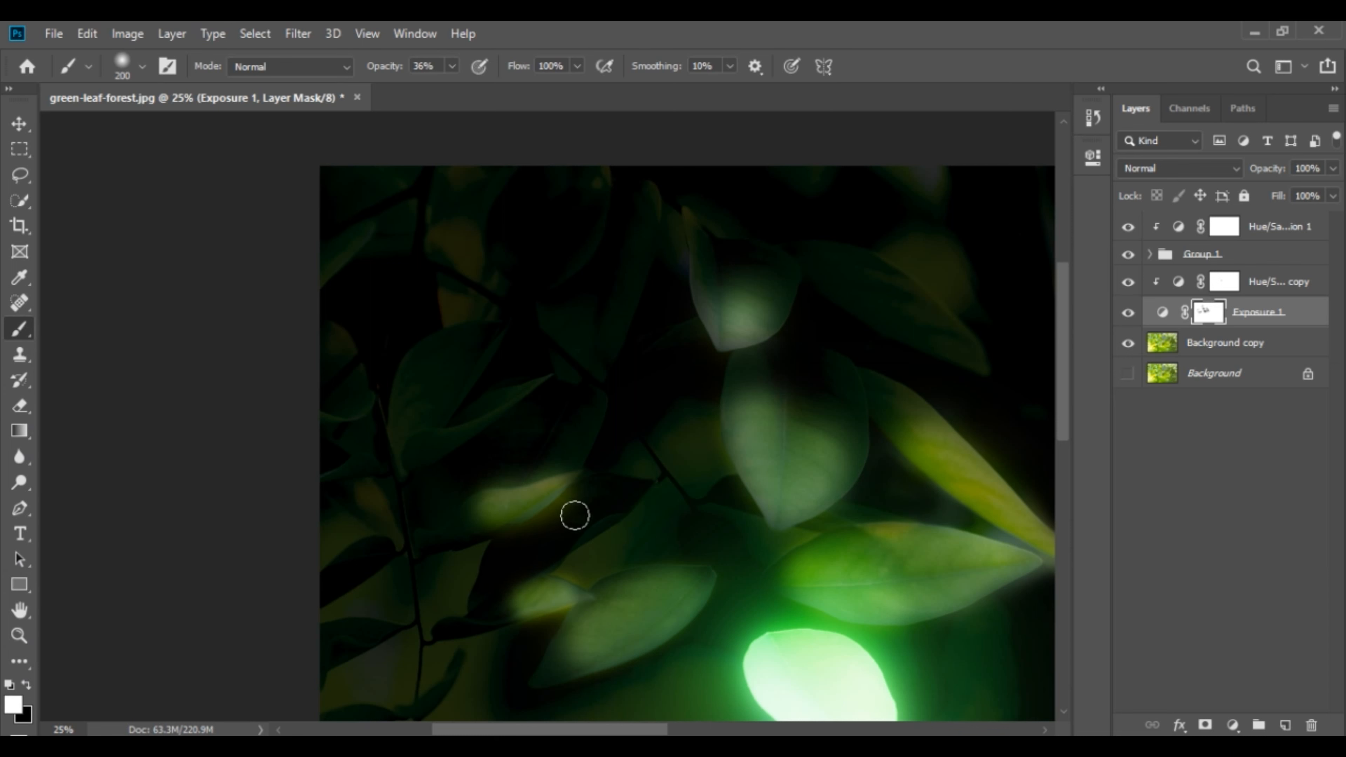
{"action": "key", "text": "ctrl+plus"}
{"action": "scroll", "coordinate": [562, 511], "scroll_direction": "down", "scroll_amount": 3}
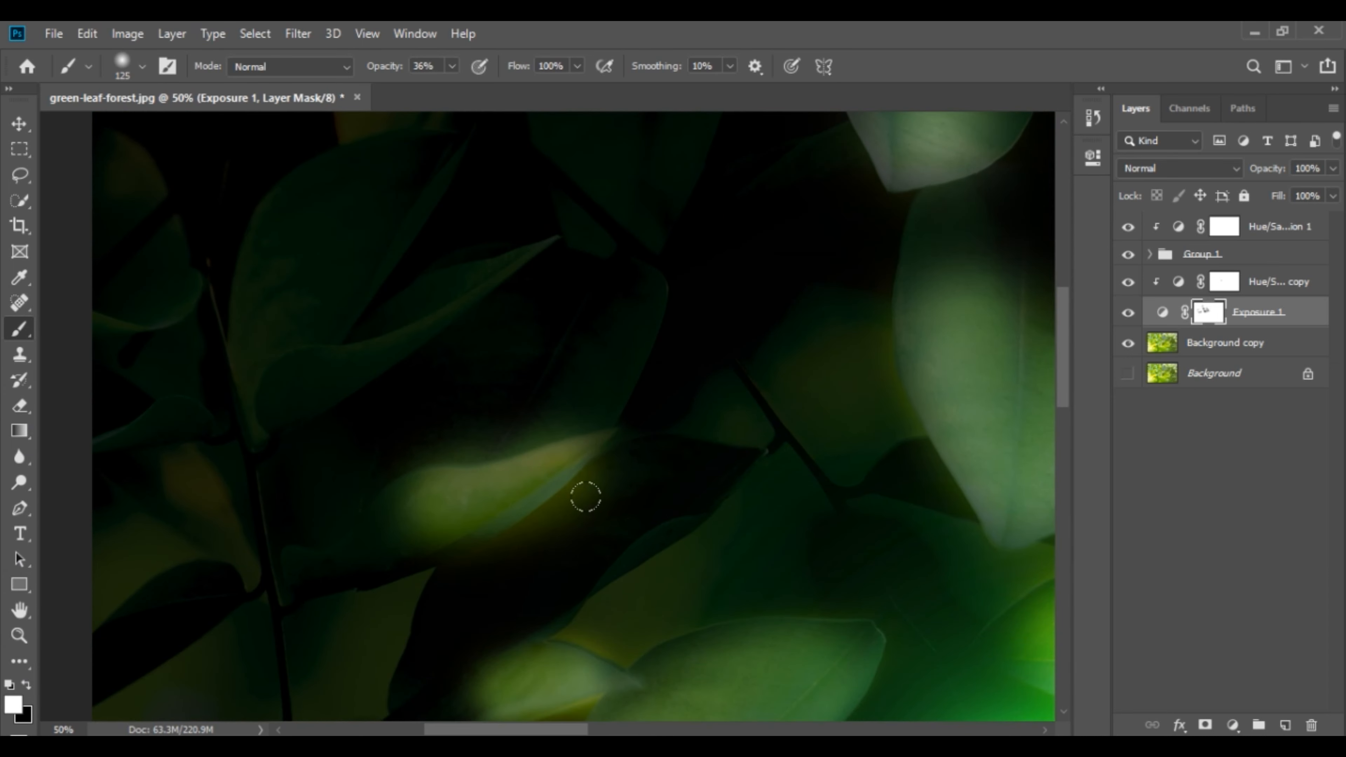
{"action": "scroll", "coordinate": [596, 480], "scroll_direction": "down", "scroll_amount": 2}
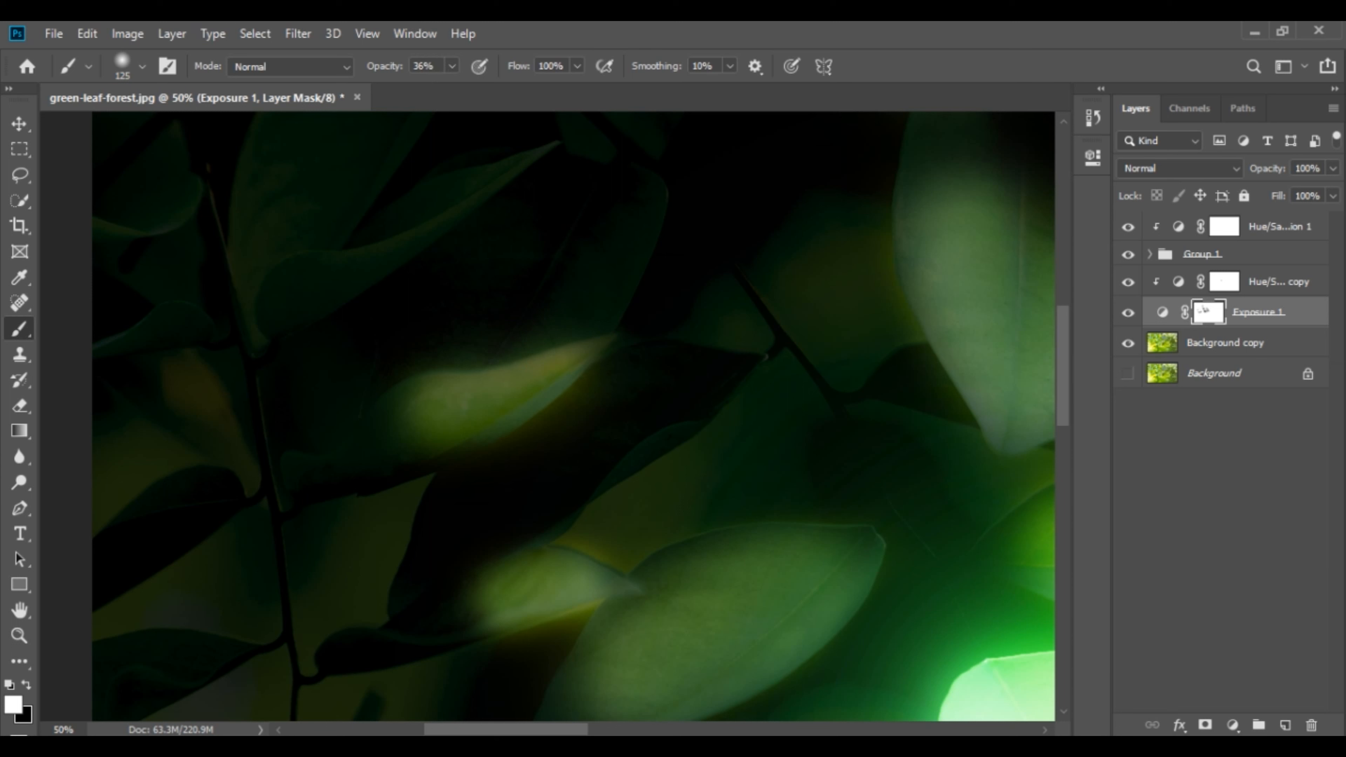
Step: Set the brush opacity to 100% and remove the remaining spill around the newly lit left leaf on the Exposure 1 mask
{"action": "left_click", "coordinate": [453, 65]}
{"action": "left_click_drag", "start_coordinate": [445, 90], "coordinate": [625, 93]}
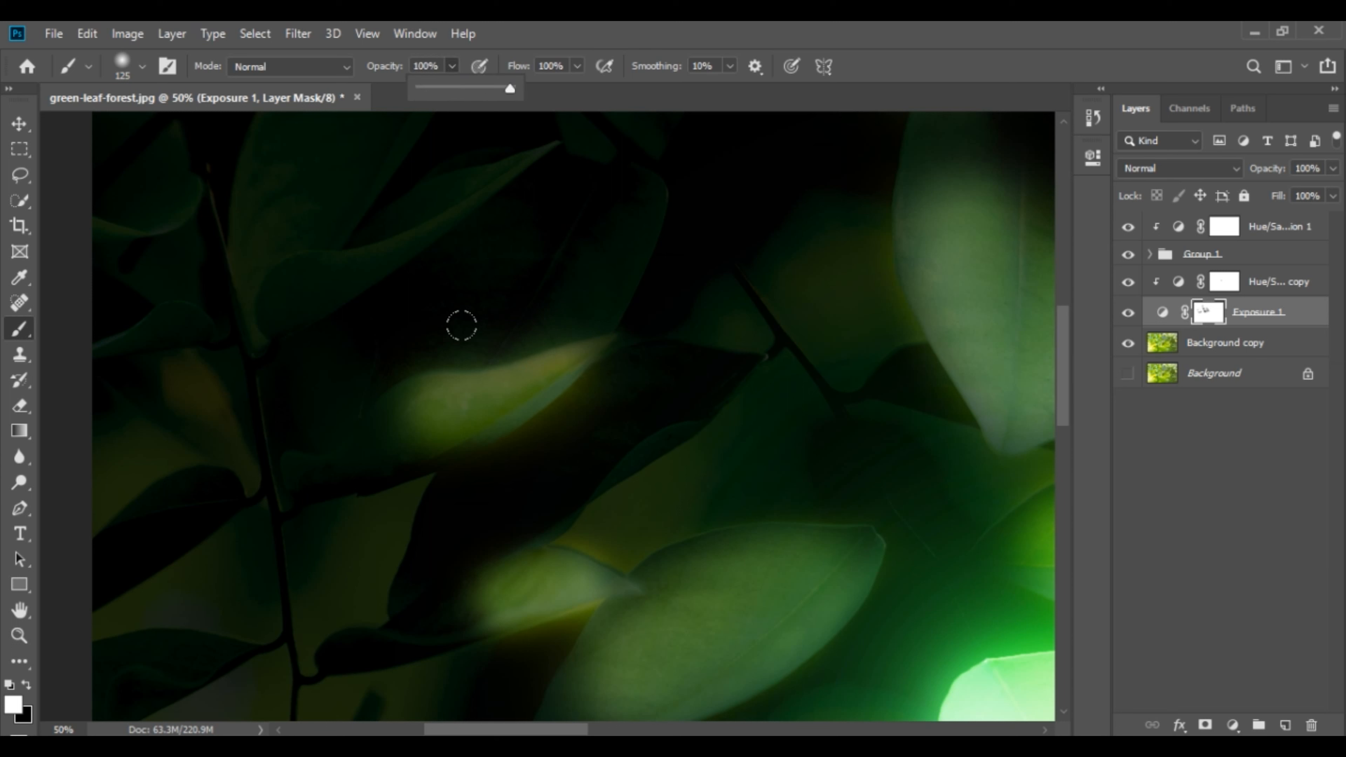
{"action": "left_click", "coordinate": [490, 321]}
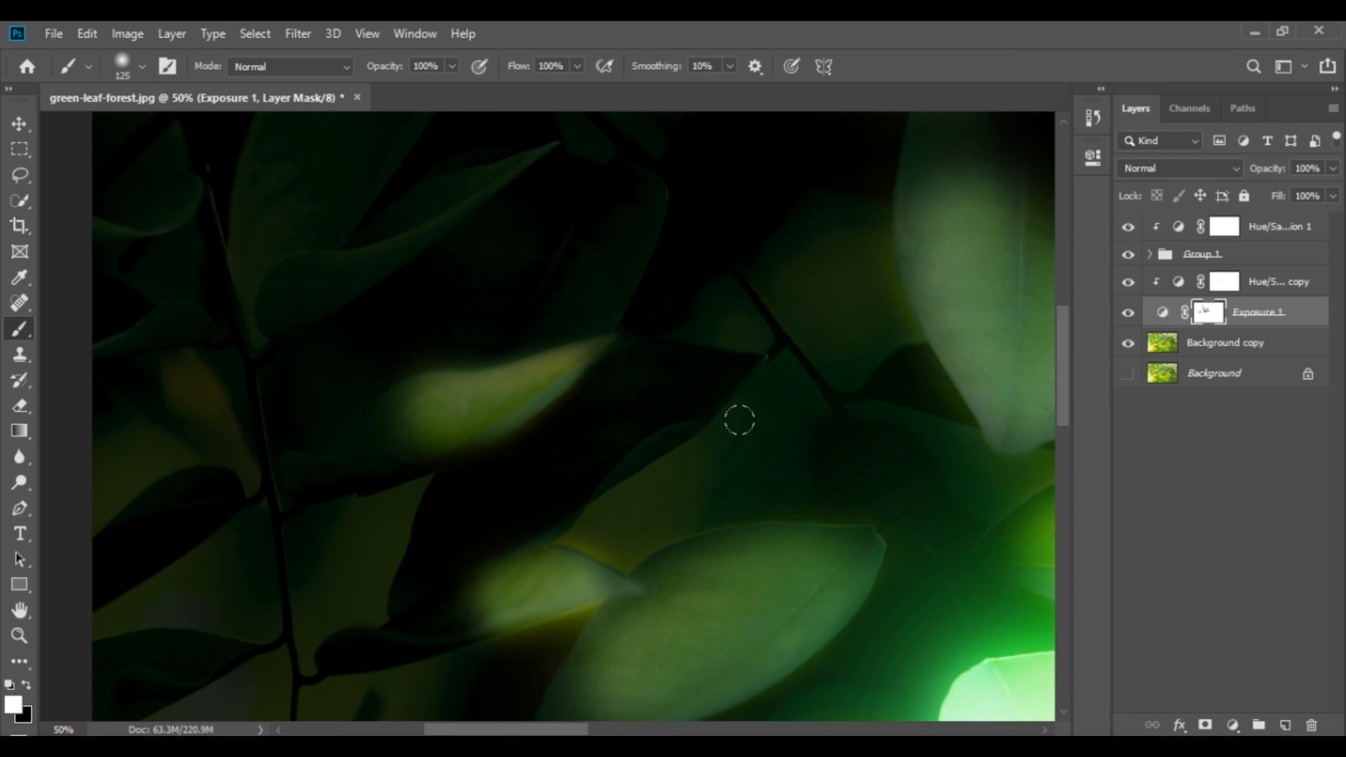
{"action": "key", "text": "ctrl+minus"}
{"action": "key", "text": "ctrl+minus"}
{"action": "key", "text": "ctrl+minus"}
{"action": "key", "text": "ctrl+minus"}
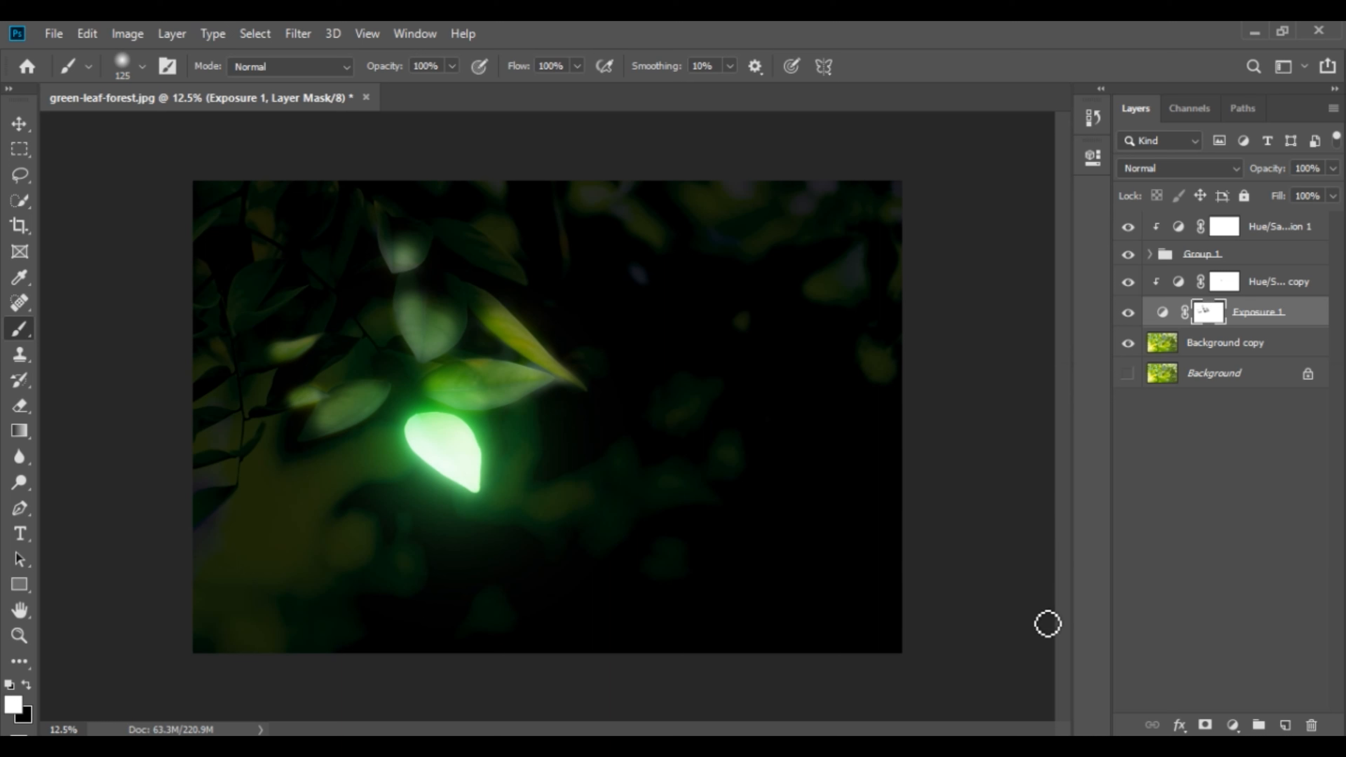
Step: Add a new layer at the top of the stack and place a black 12 pt Myriad Pro "Lorem Ipsum" text on the image
{"action": "left_click", "coordinate": [1249, 242]}
{"action": "left_click", "coordinate": [1285, 724]}
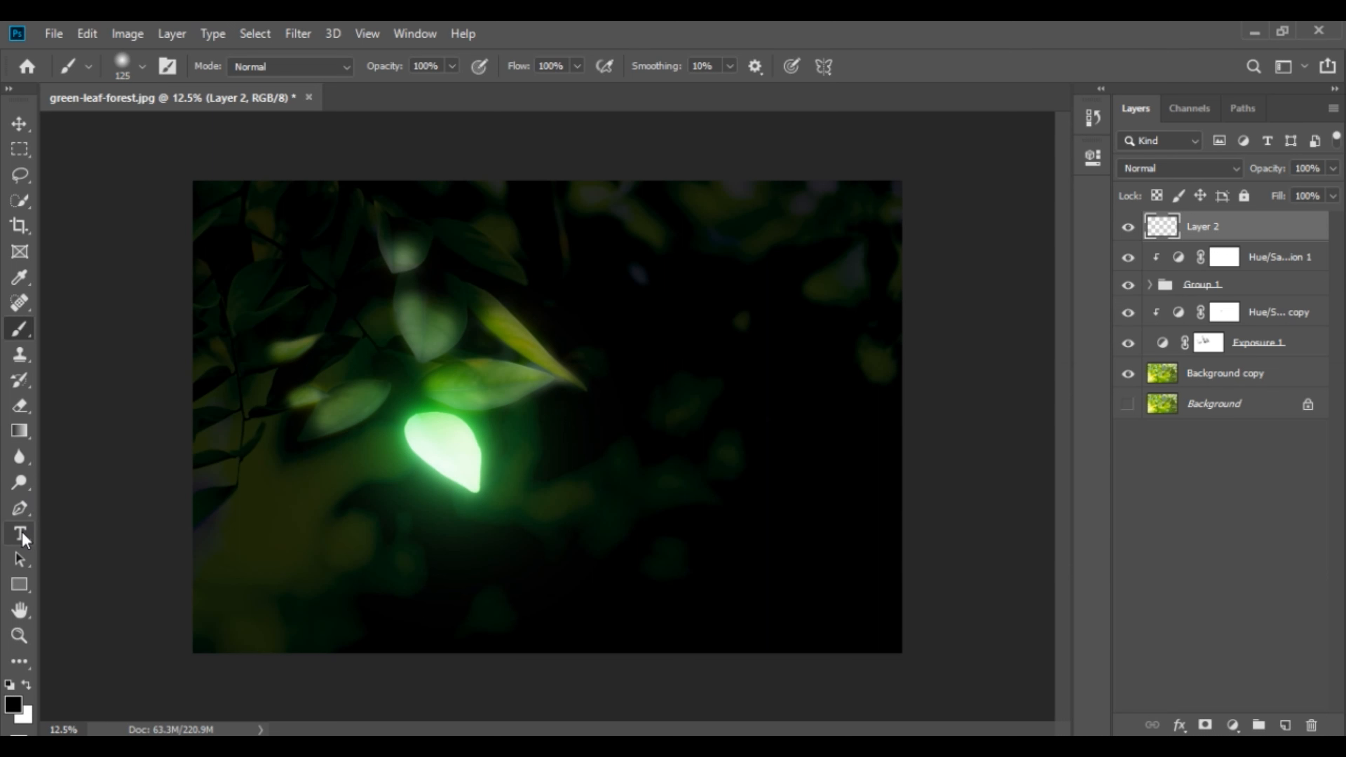
{"action": "left_click", "coordinate": [21, 535]}
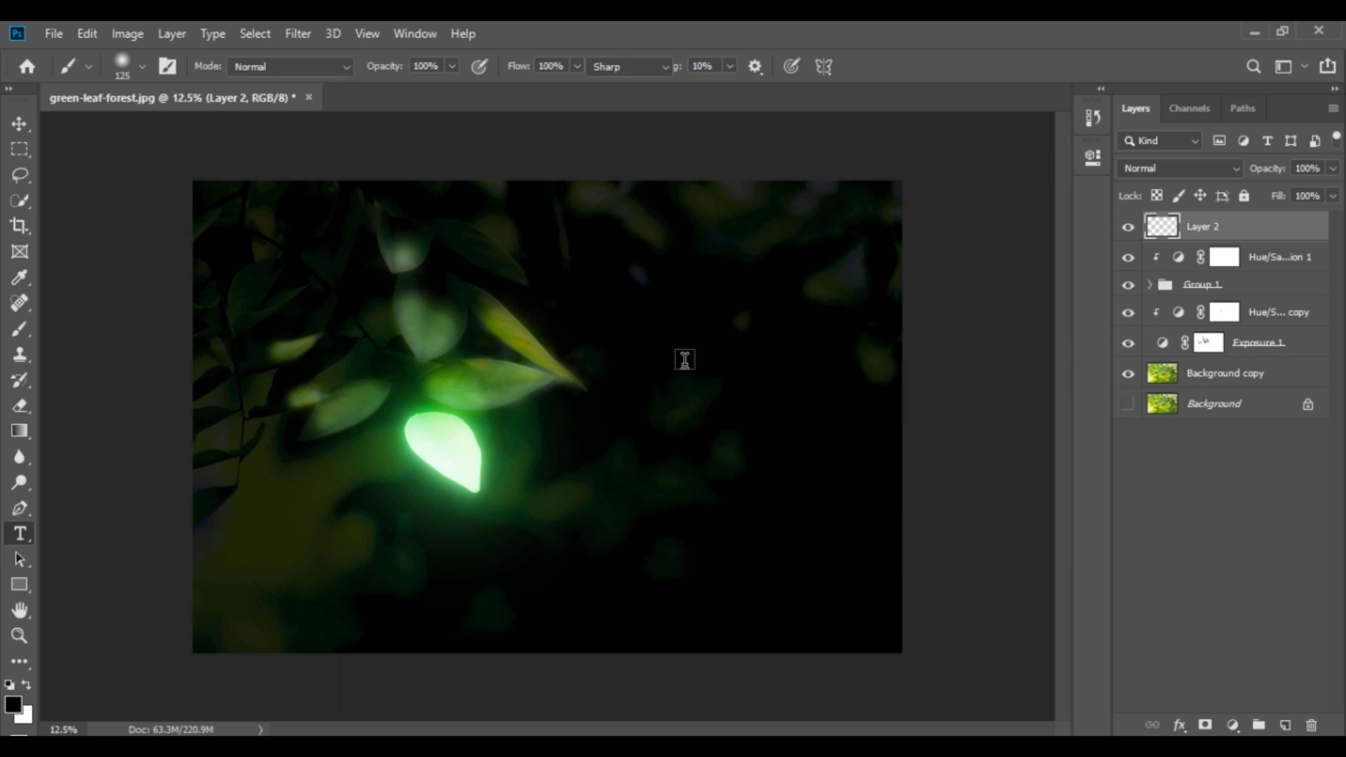
{"action": "left_click", "coordinate": [766, 436]}
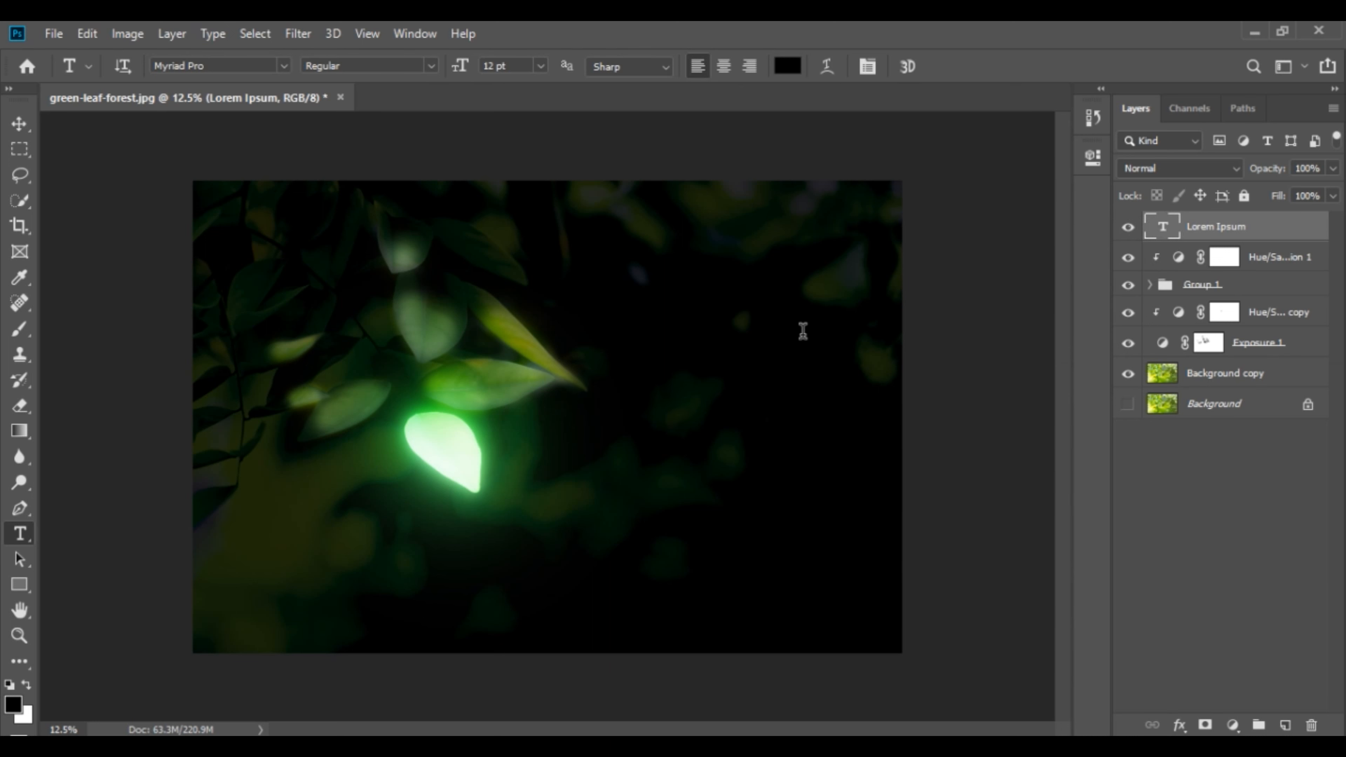
{"action": "left_click", "coordinate": [20, 130]}
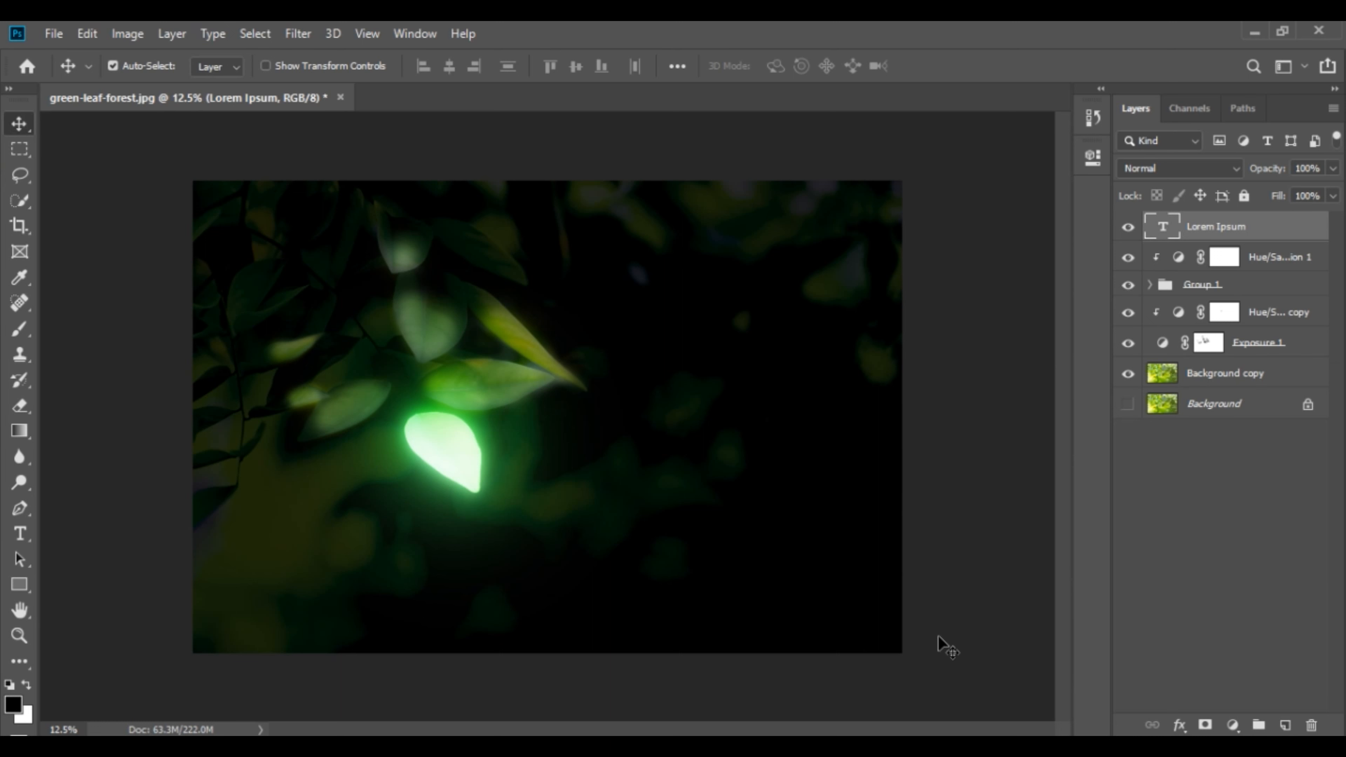
Step: Replace the Lorem Ipsum placeholder text with "Image Glow Effect"
{"action": "double_click", "coordinate": [1162, 233]}
{"action": "key", "text": "BackSpace"}
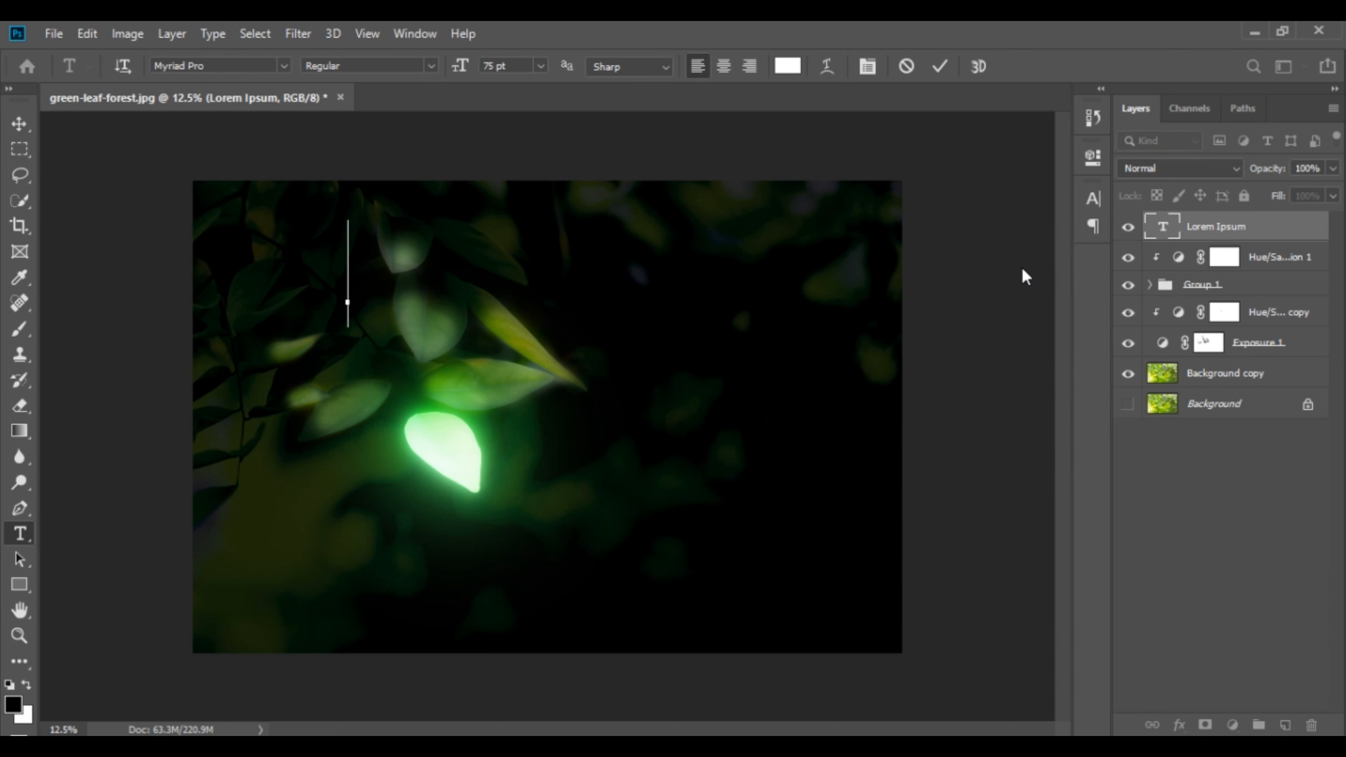
{"action": "type", "text": "Image"}
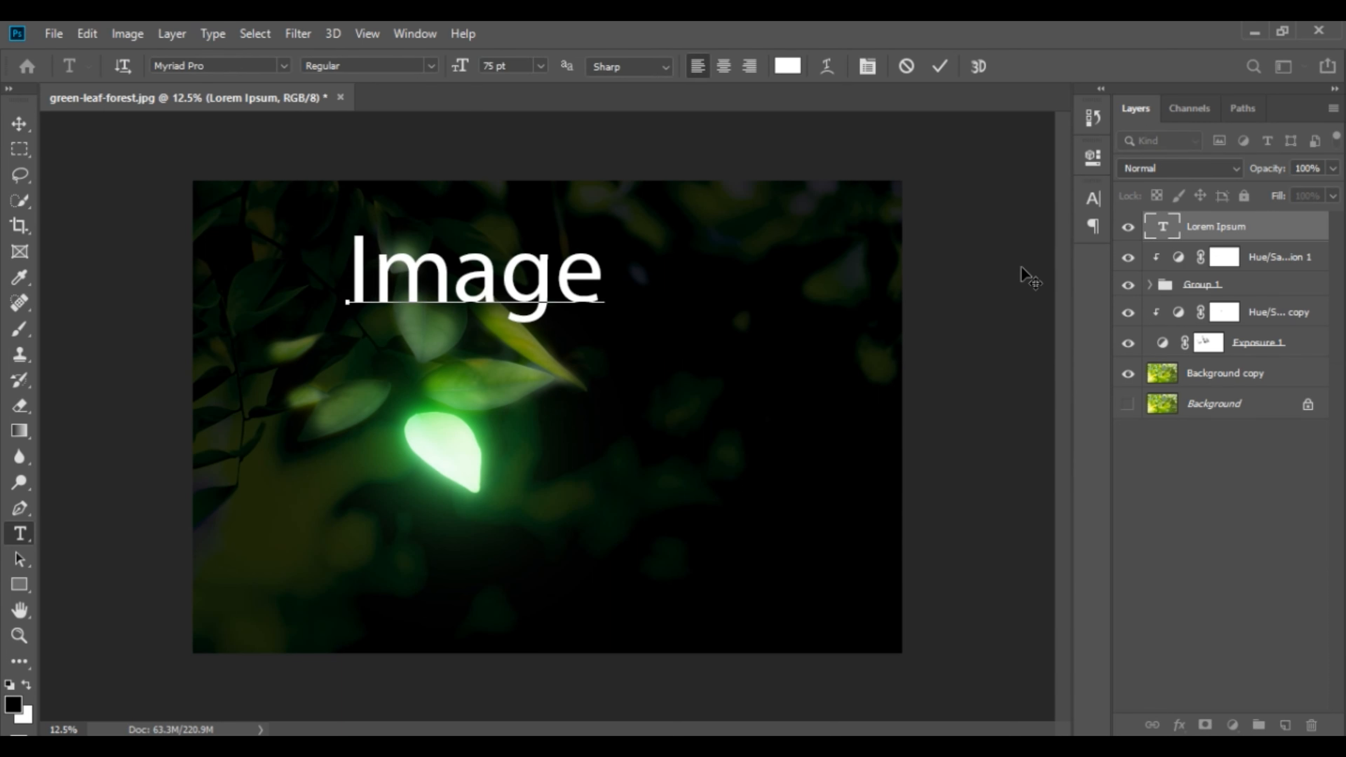
{"action": "type", "text": " Text"}
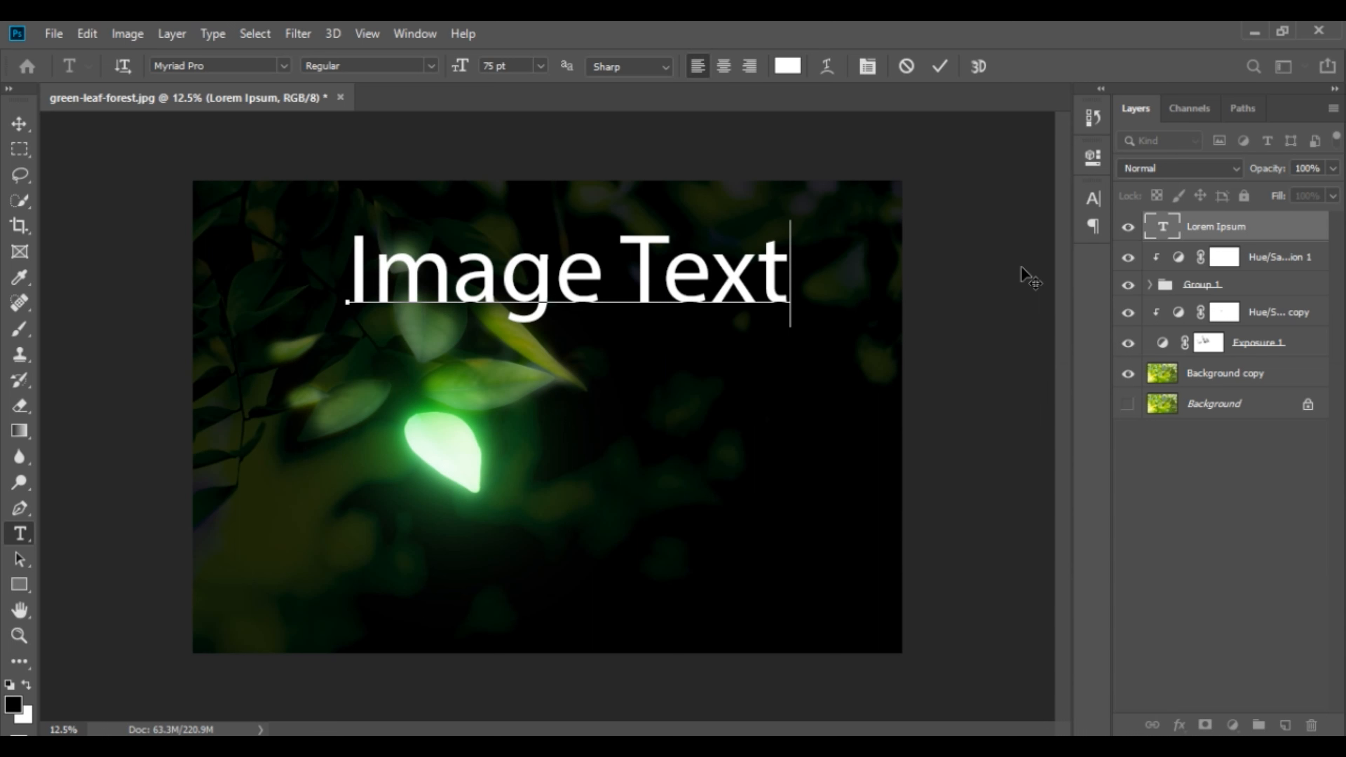
{"action": "key", "text": "BackSpace"}
{"action": "key", "text": "BackSpace"}
{"action": "key", "text": "BackSpace"}
{"action": "key", "text": "BackSpace"}
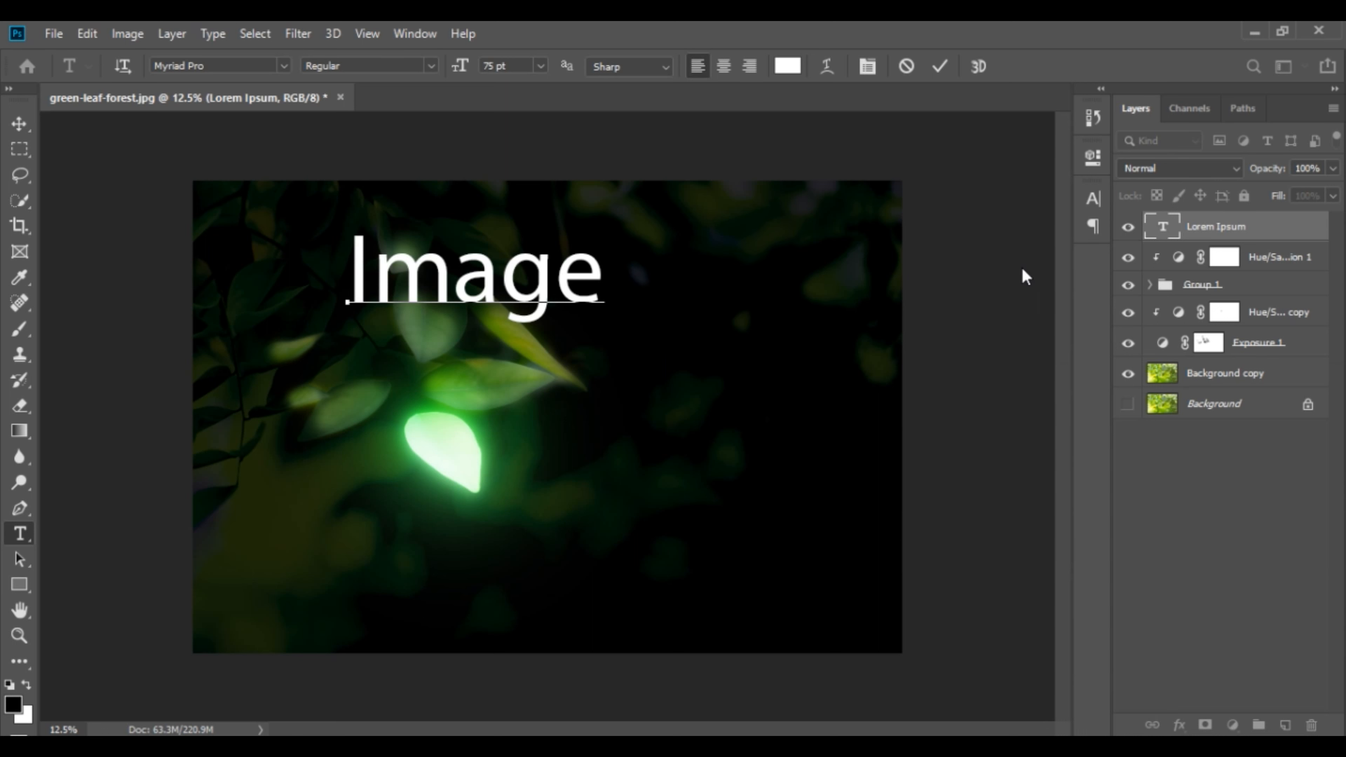
{"action": "type", "text": "Glow"}
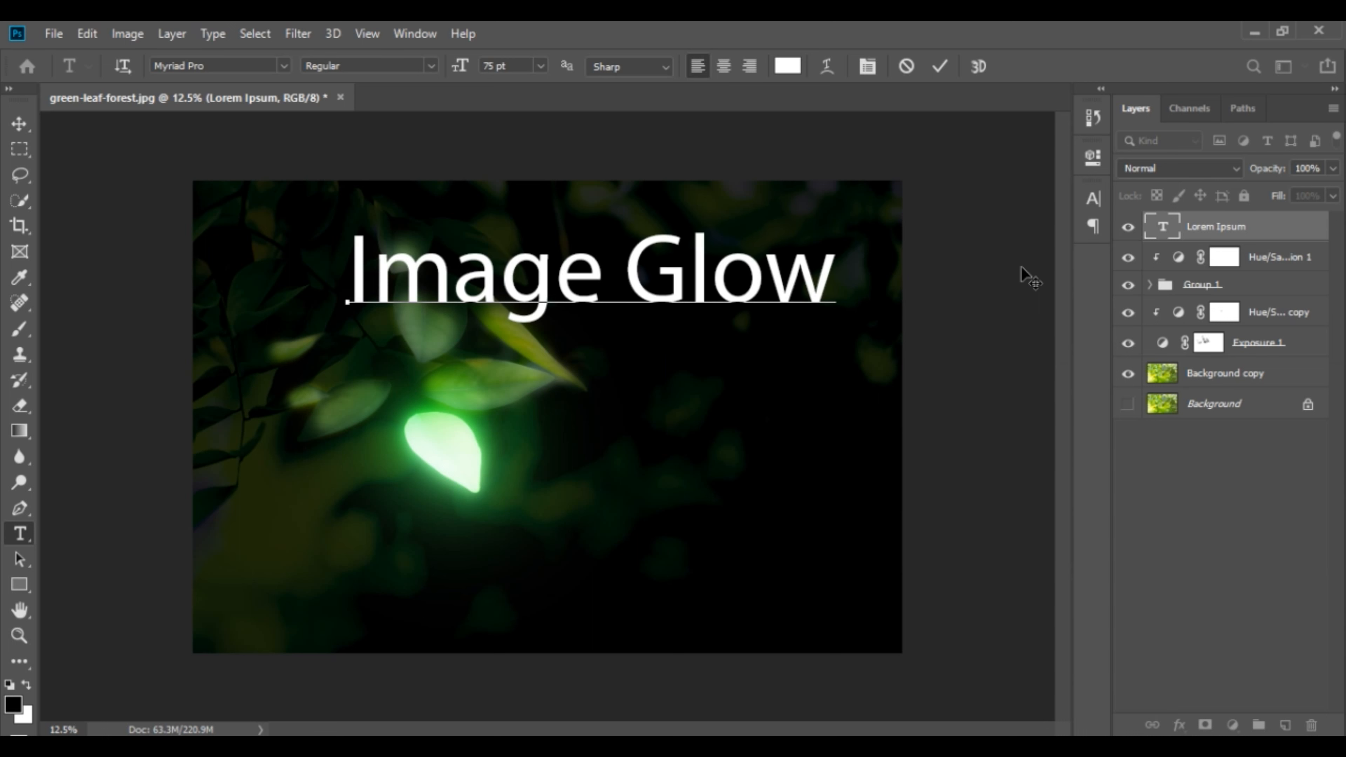
{"action": "type", "text": " Effect"}
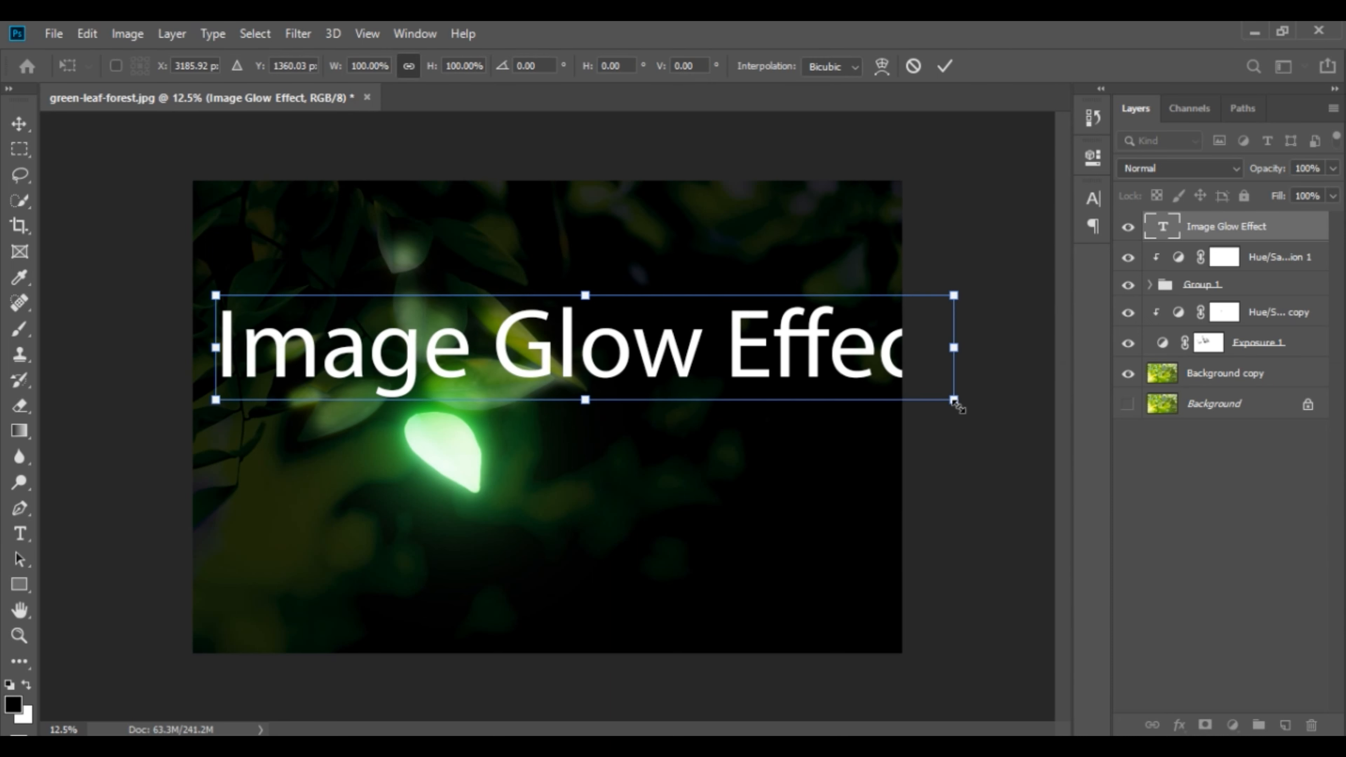
Step: Scale the "Image Glow Effect" text down to about 60% width and 54% height and place it below the glowing leaf
{"action": "left_click_drag", "start_coordinate": [953, 400], "coordinate": [751, 357]}
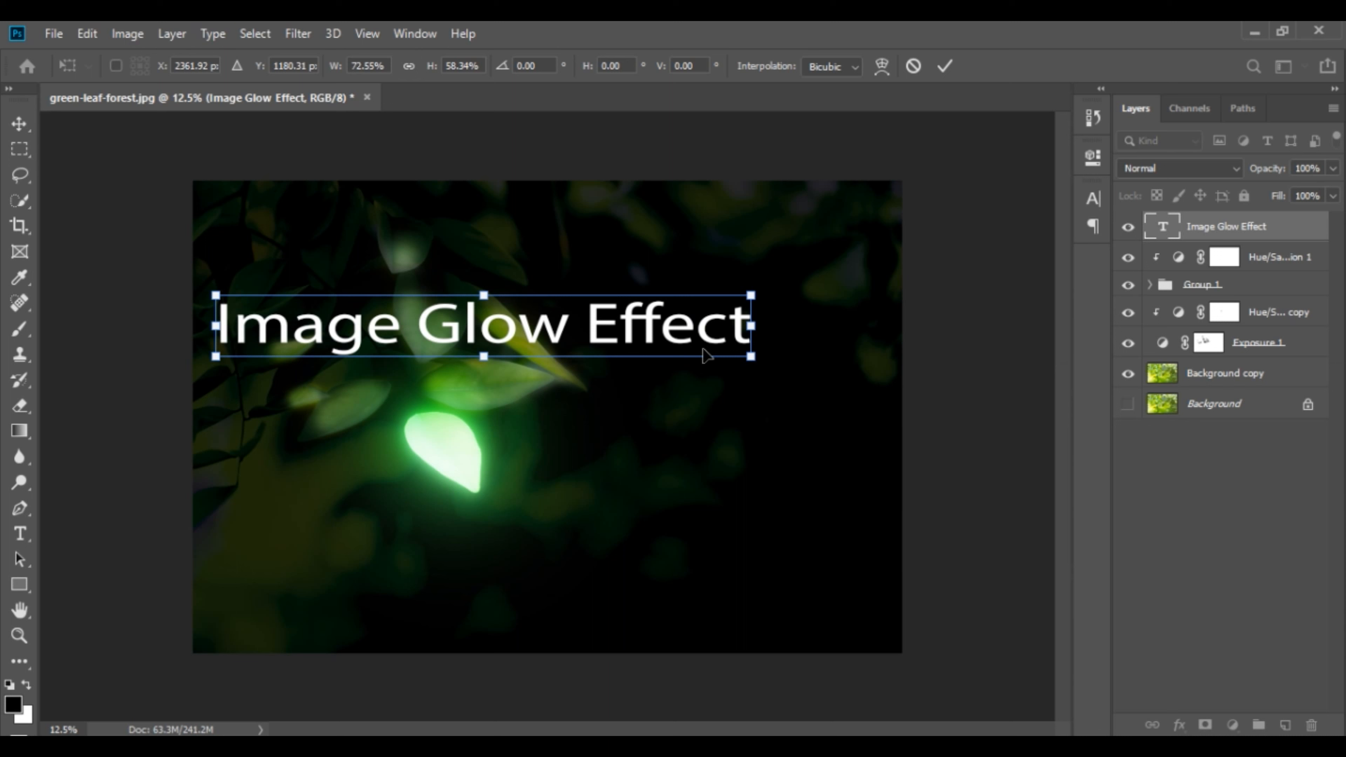
{"action": "key", "text": "ctrl+z"}
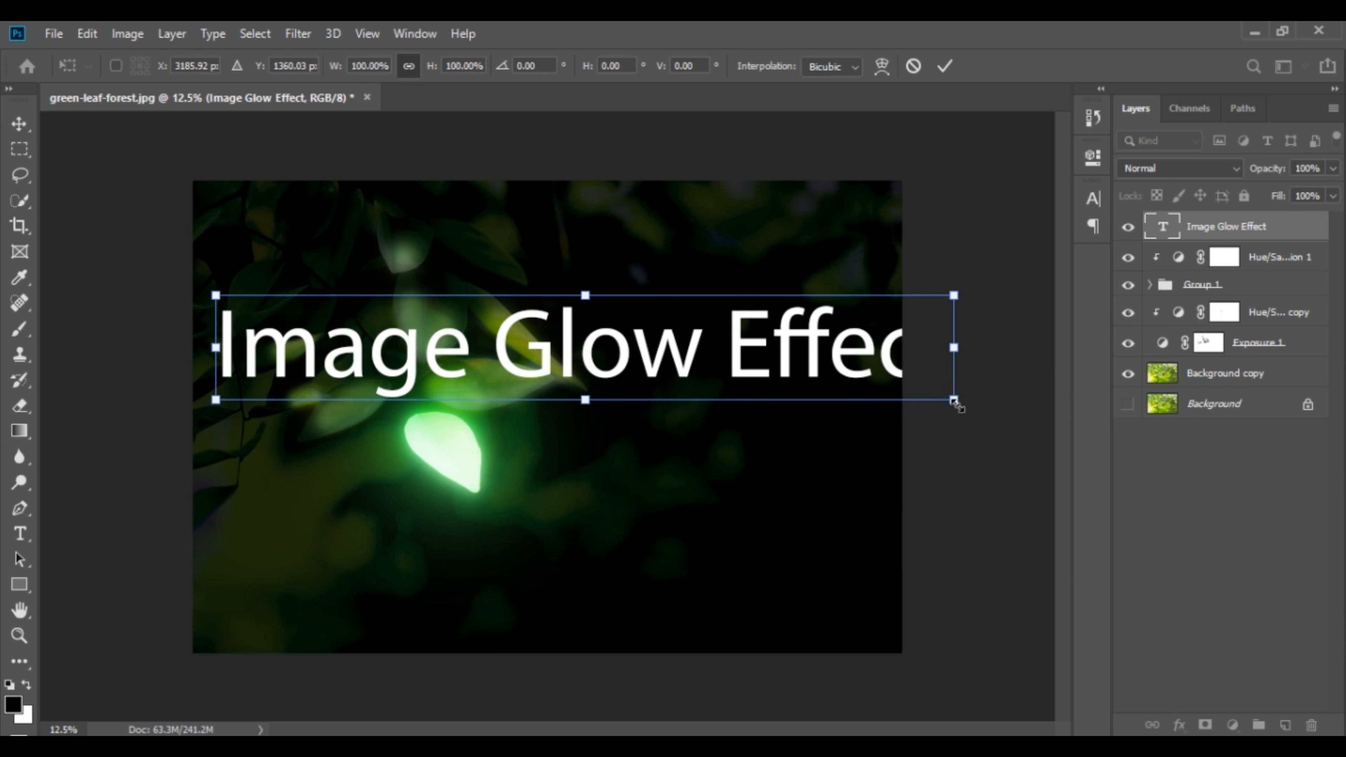
{"action": "left_click_drag", "start_coordinate": [955, 402], "coordinate": [807, 376]}
{"action": "left_click_drag", "start_coordinate": [721, 359], "coordinate": [723, 562]}
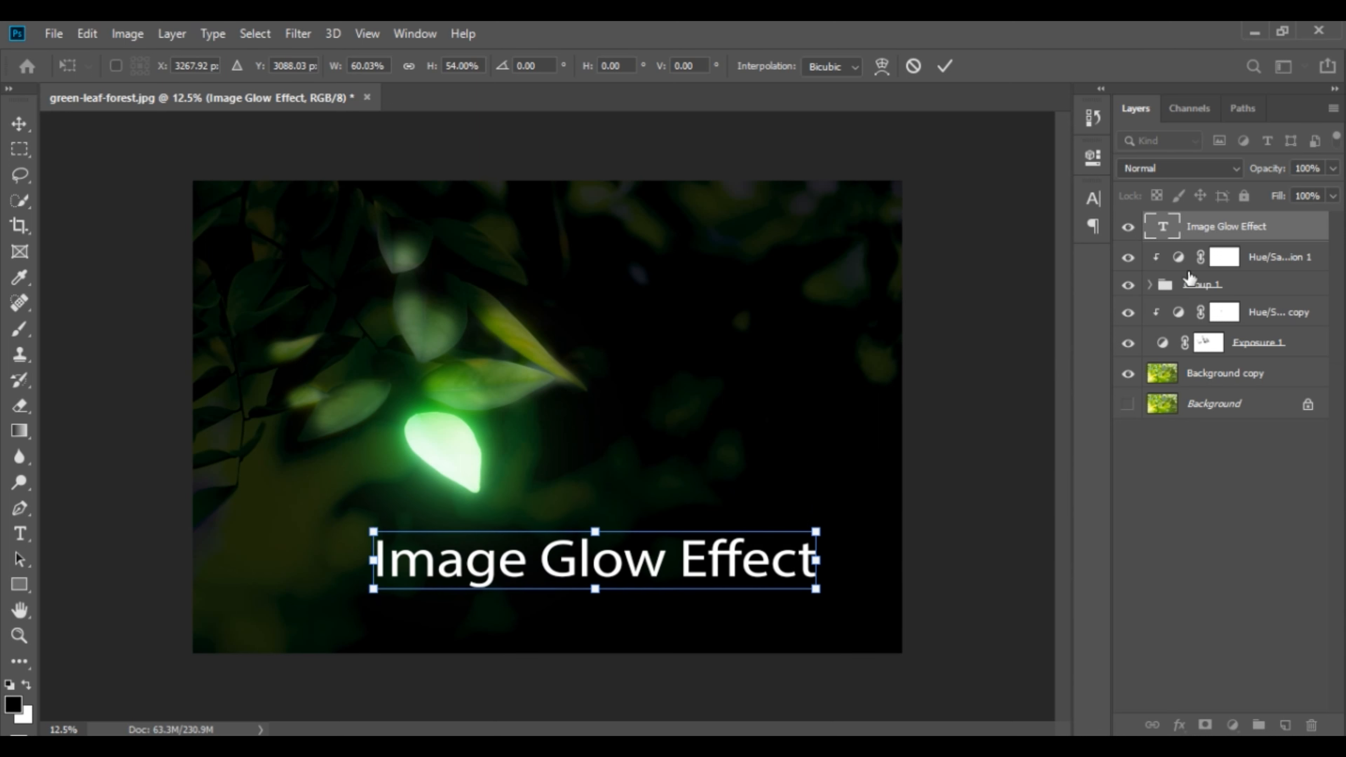
{"action": "key", "text": "Return"}
Step: Try the Montserrat Subrayada font on the text and shift it left so the whole line fits within the image
{"action": "left_click", "coordinate": [1094, 201]}
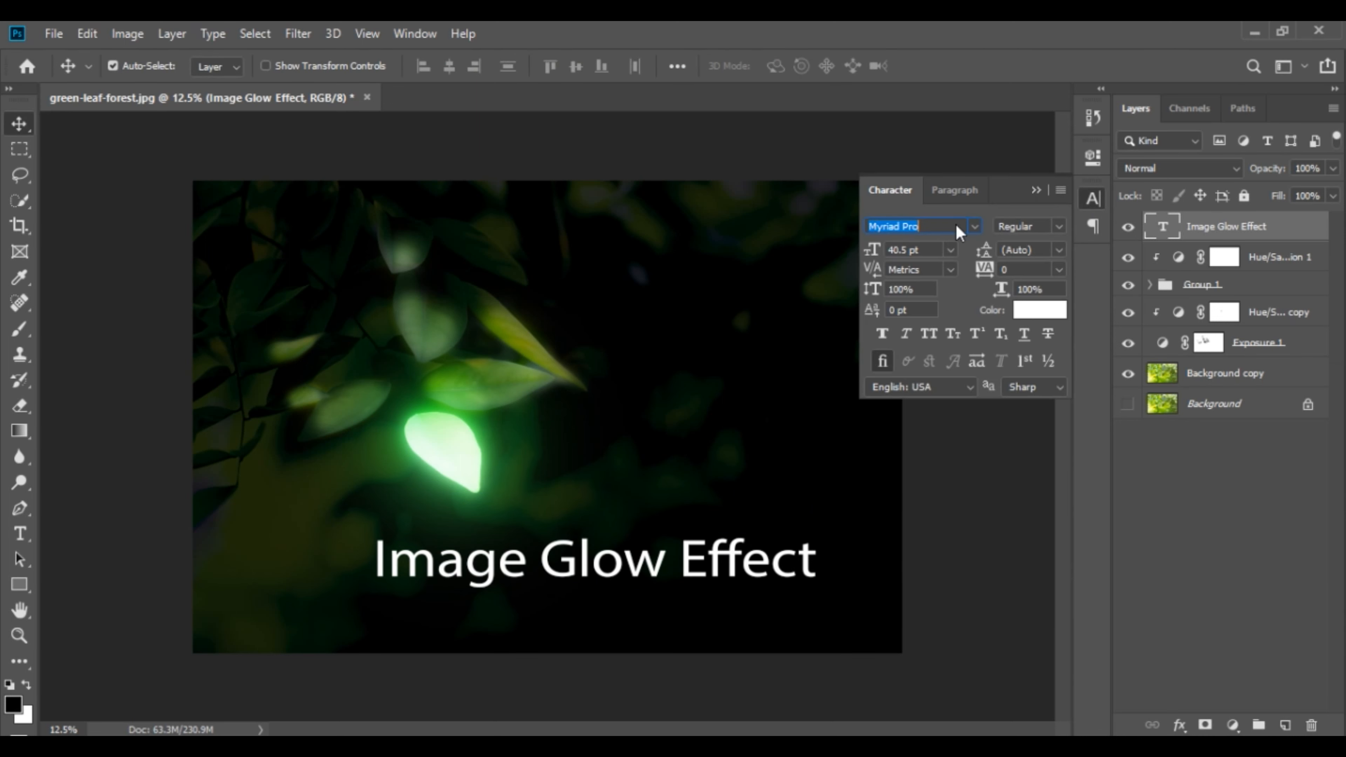
{"action": "left_click", "coordinate": [974, 226]}
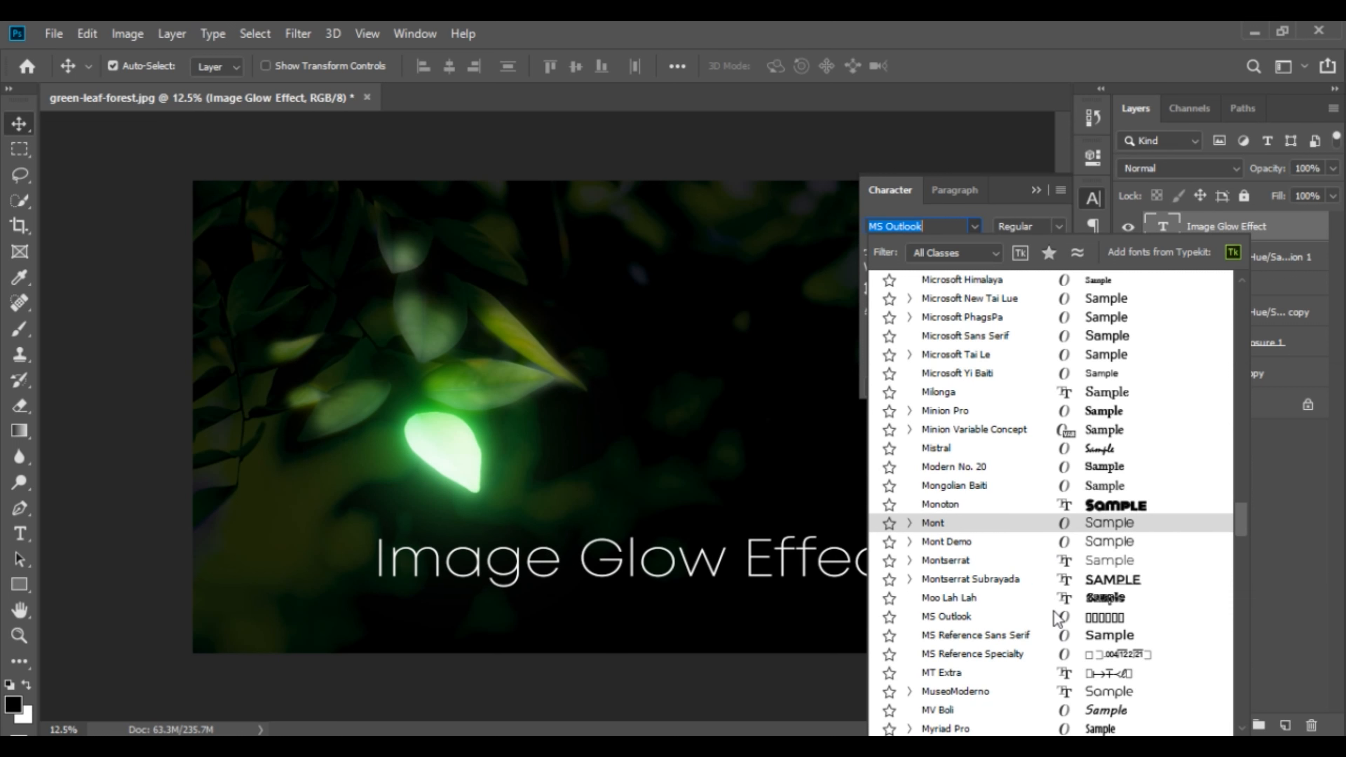
{"action": "left_click", "coordinate": [1043, 583]}
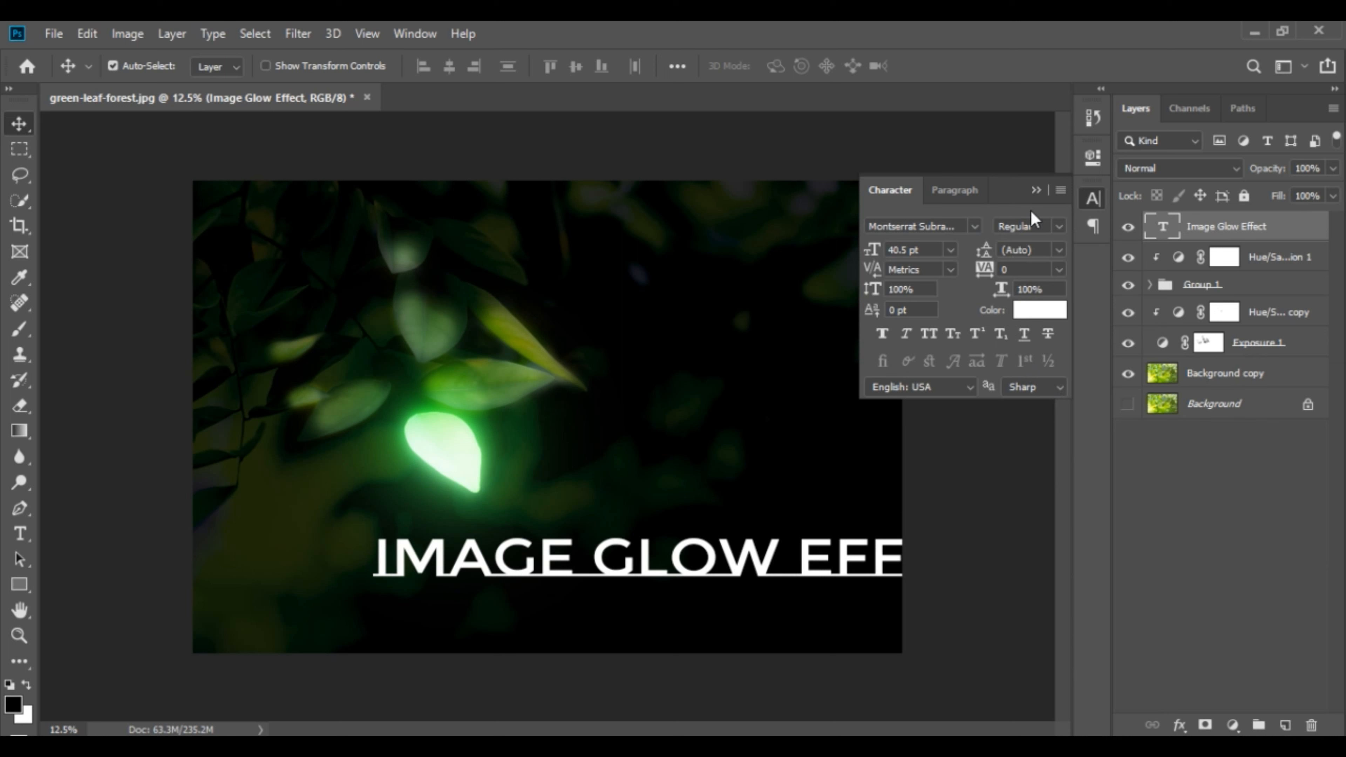
{"action": "left_click", "coordinate": [1036, 190]}
{"action": "left_click_drag", "start_coordinate": [770, 574], "coordinate": [618, 595]}
{"action": "left_click", "coordinate": [979, 550]}
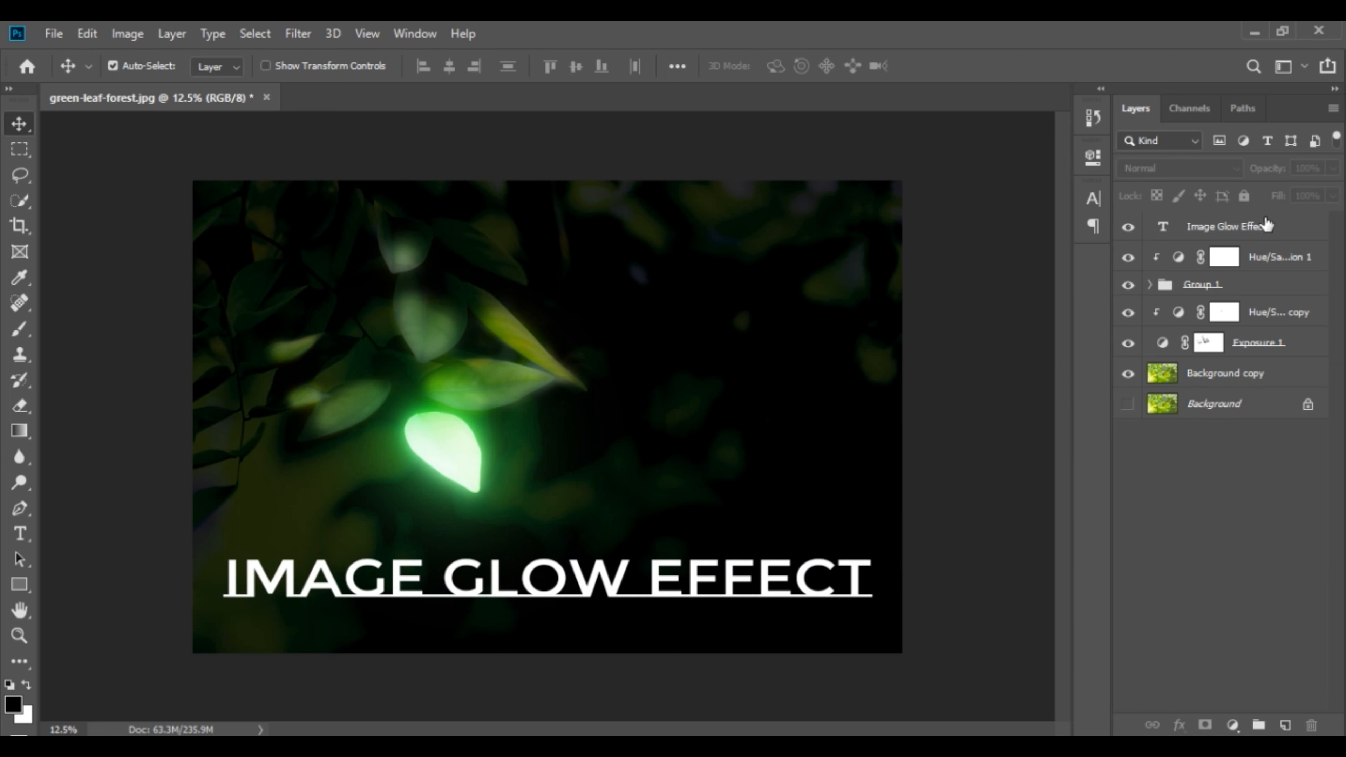
Step: Change the font of the "Image Glow Effect" text to Beyond Infinity - Demo
{"action": "left_click", "coordinate": [1272, 227]}
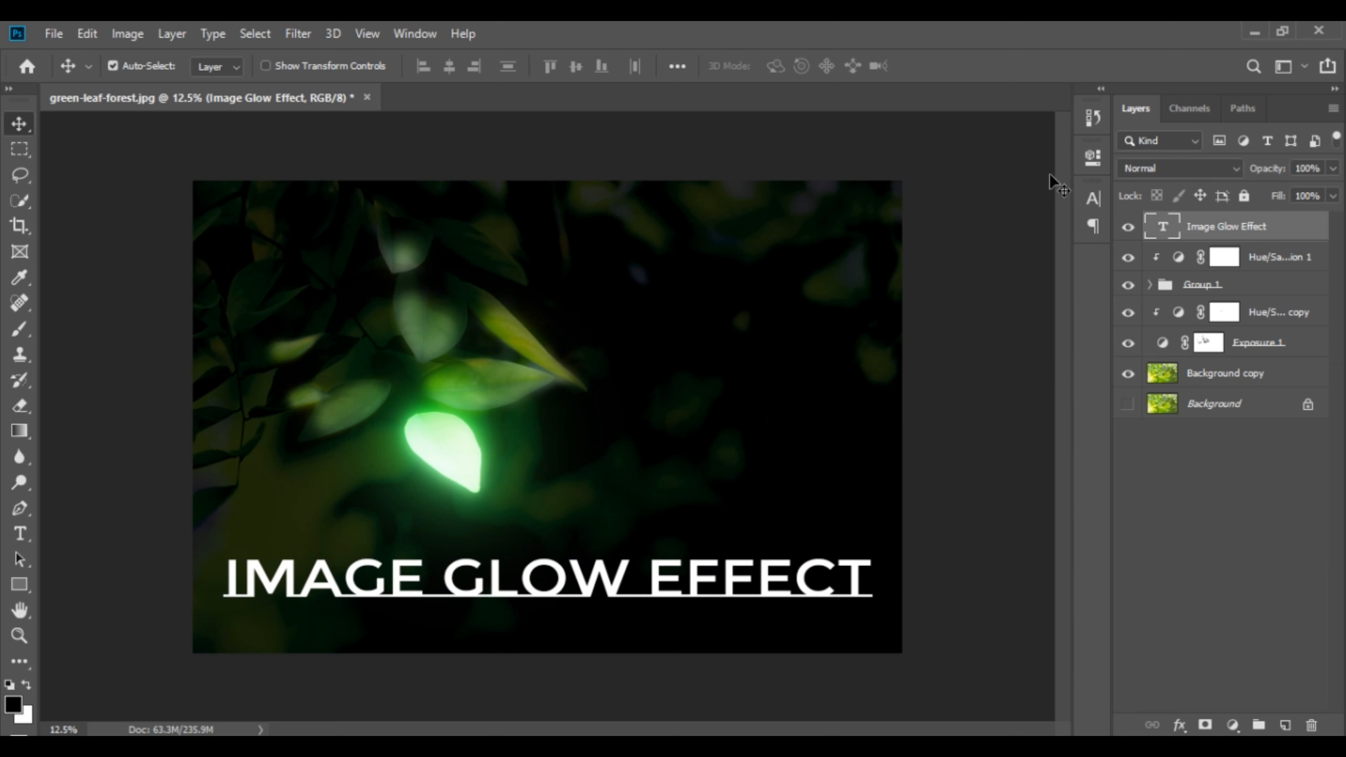
{"action": "left_click", "coordinate": [1092, 200]}
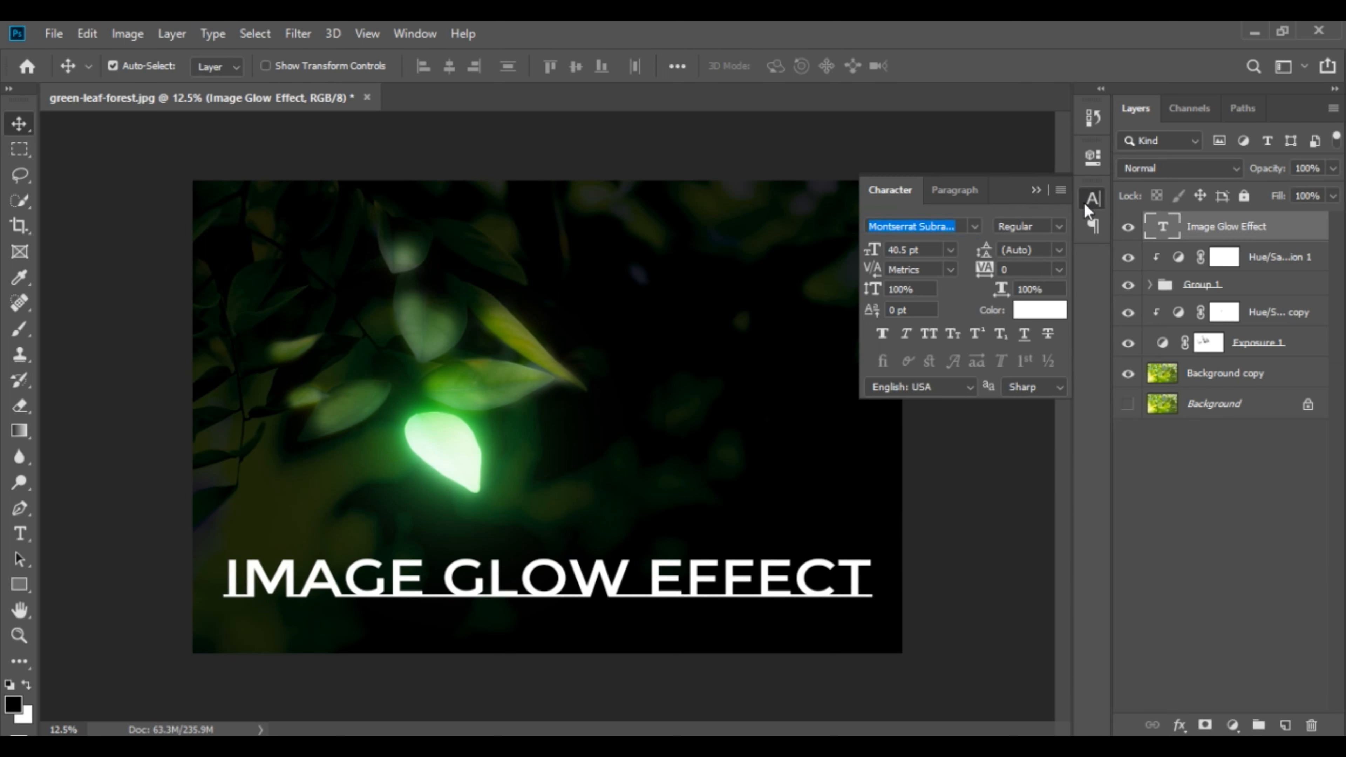
{"action": "left_click", "coordinate": [974, 227]}
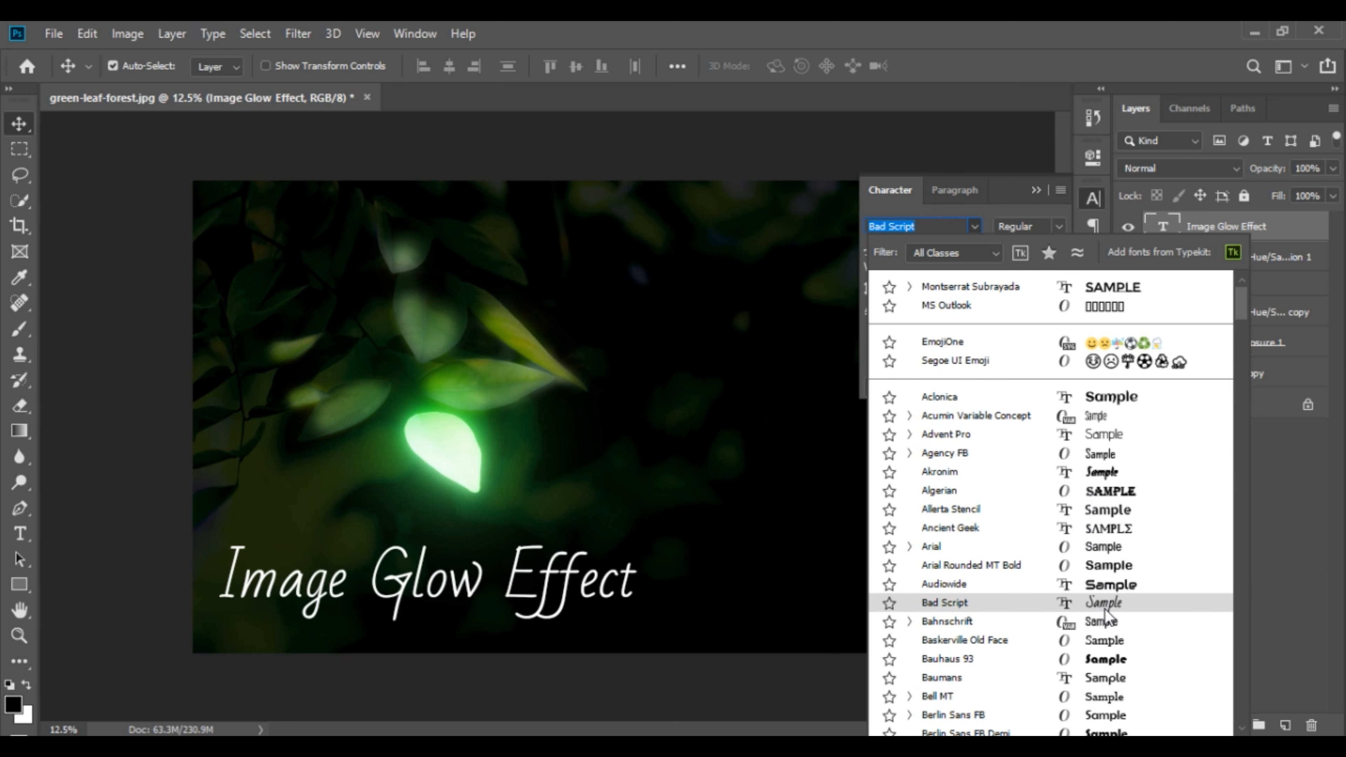
{"action": "scroll", "coordinate": [1105, 615], "scroll_direction": "down", "scroll_amount": 2}
{"action": "scroll", "coordinate": [1105, 615], "scroll_direction": "down", "scroll_amount": 2}
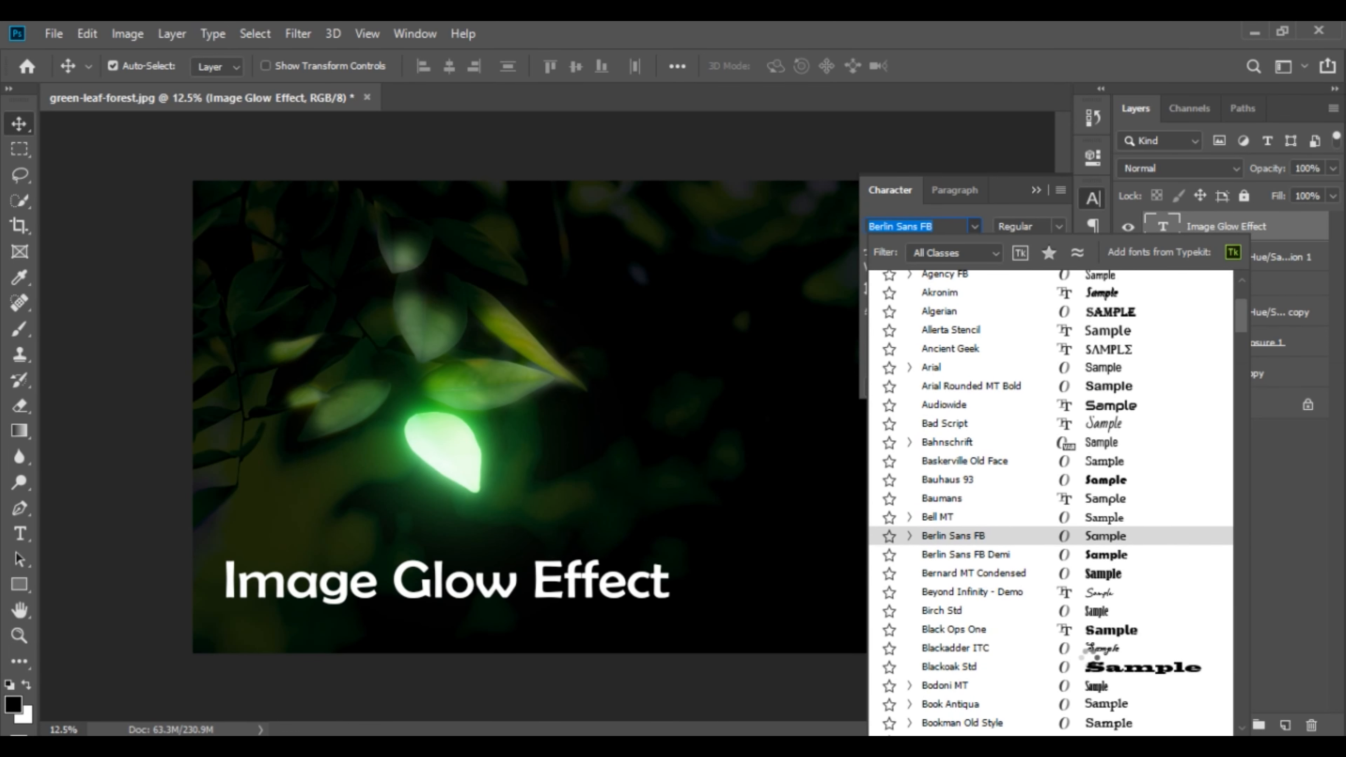
{"action": "left_click", "coordinate": [1088, 597]}
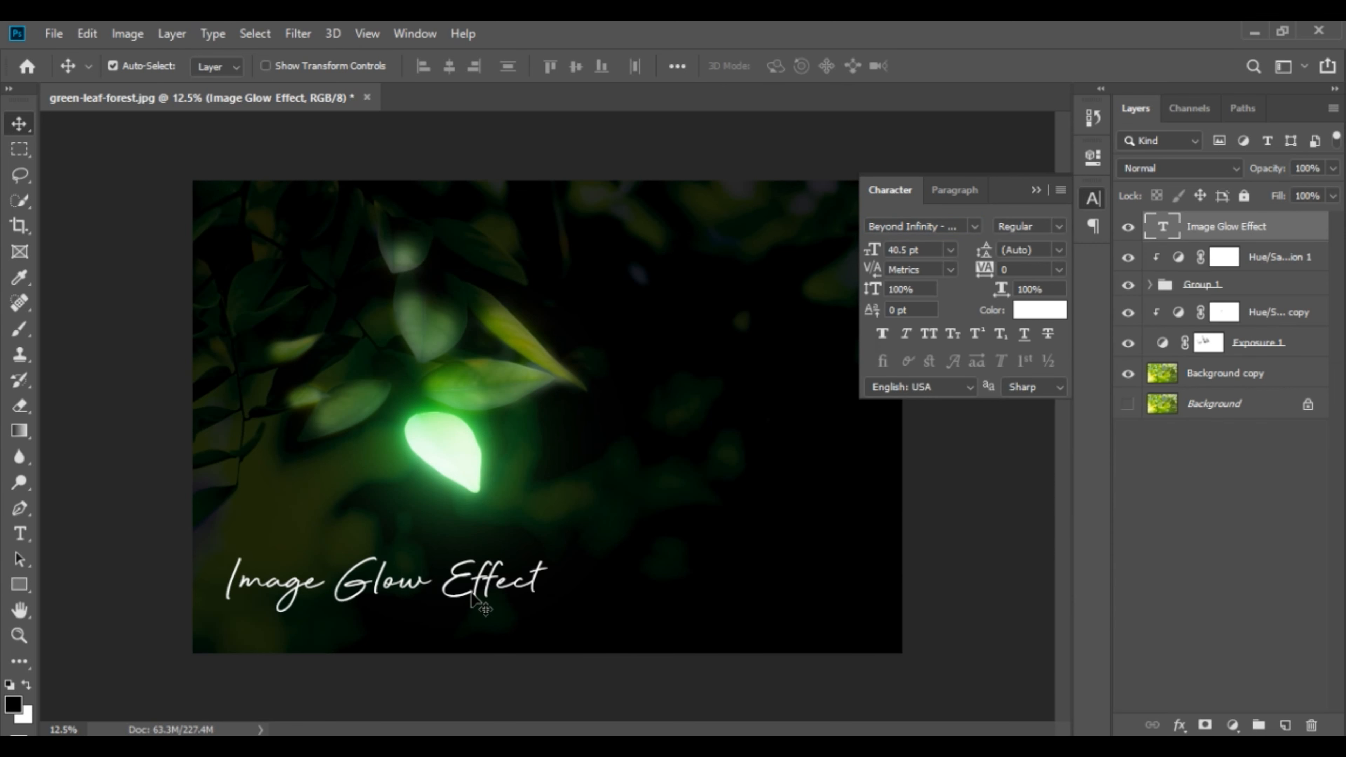
Step: Enlarge the "Image Glow Effect" text to about 52 pt with Free Transform and move it just beneath the glowing leaf
{"action": "key", "text": "ctrl+t"}
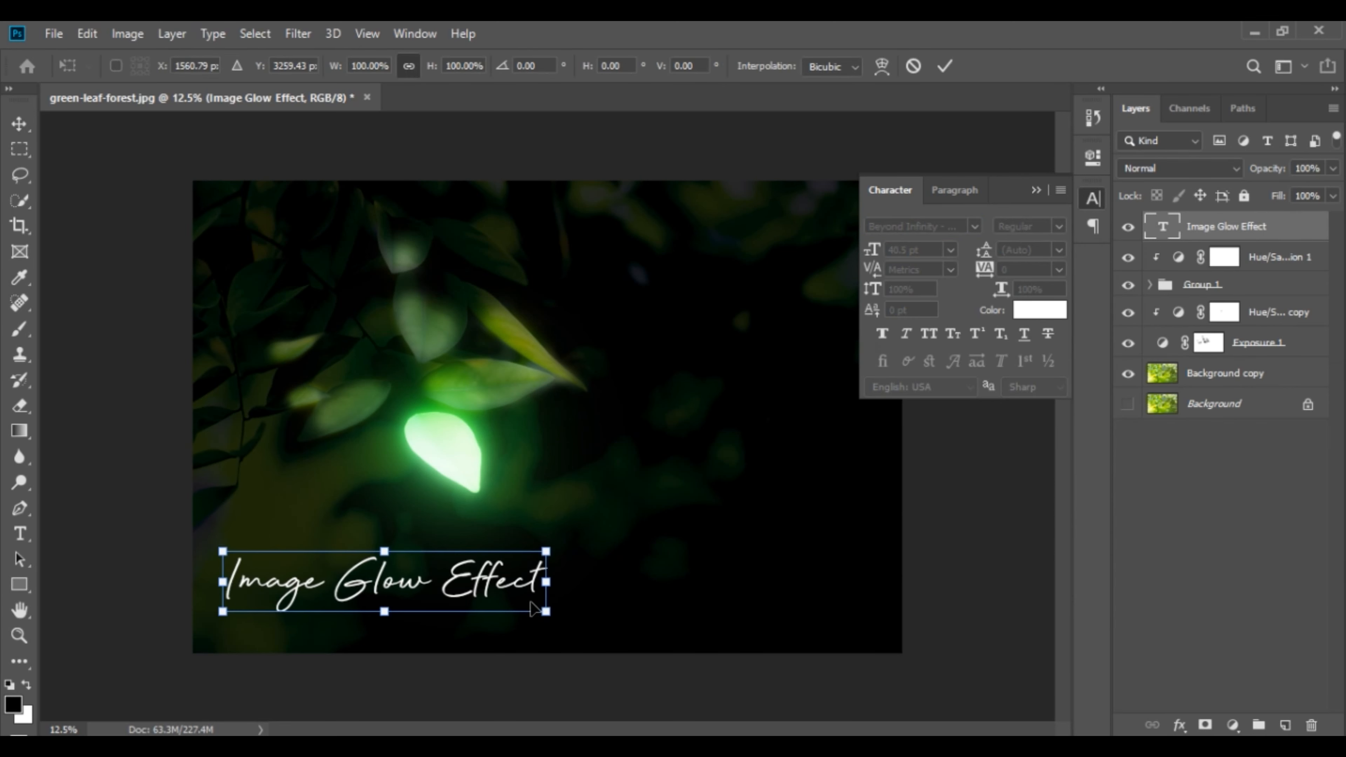
{"action": "left_click_drag", "start_coordinate": [537, 604], "coordinate": [555, 615]}
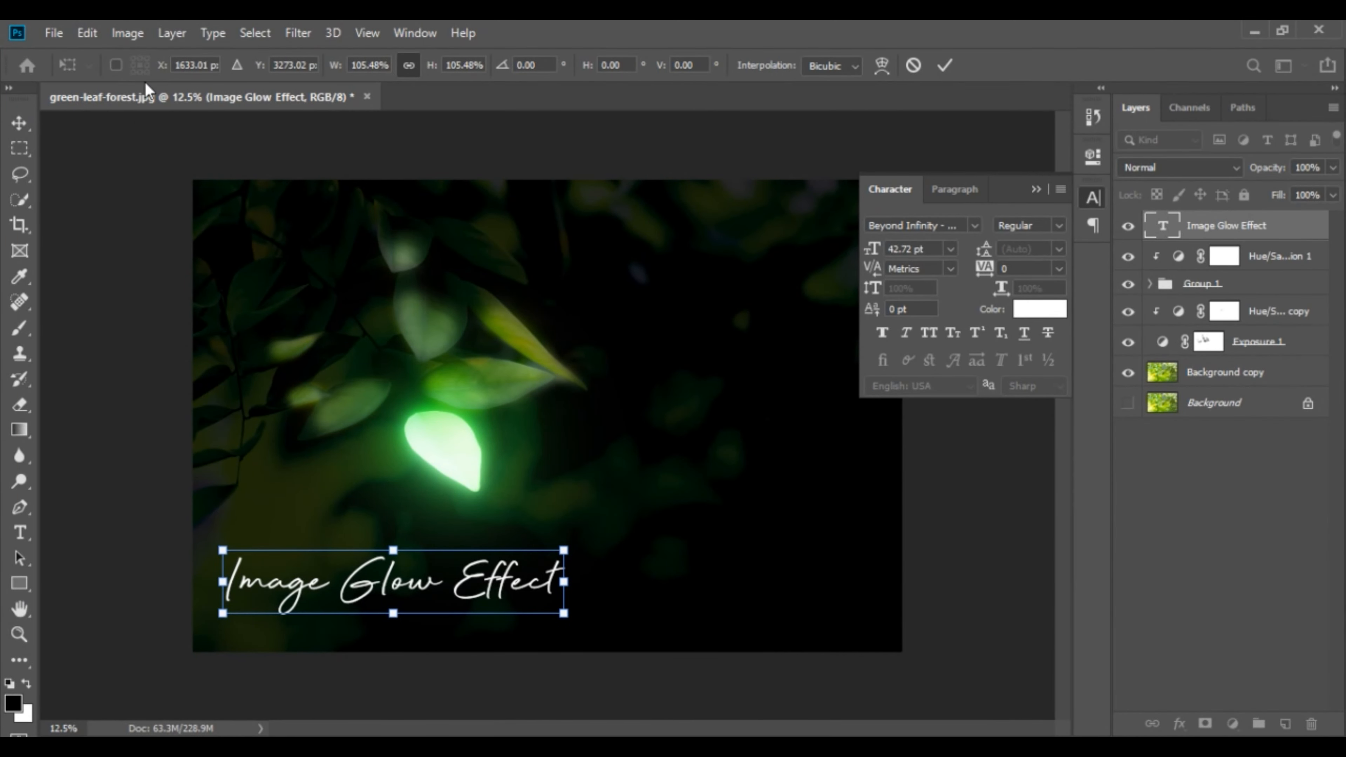
{"action": "left_click", "coordinate": [116, 66]}
{"action": "left_click_drag", "start_coordinate": [565, 620], "coordinate": [771, 543]}
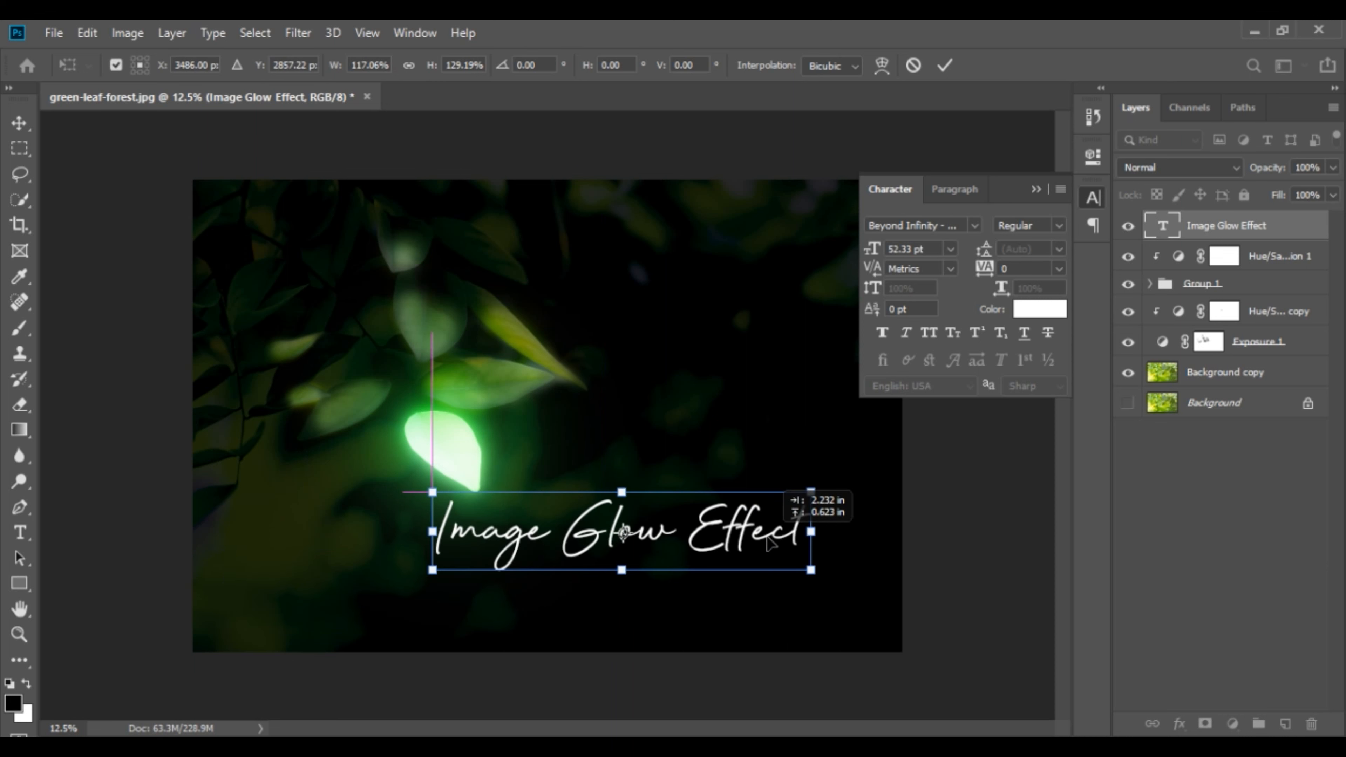
Step: Rotate the text to about -44° and position it diagonally over the dark area to the right of the glowing leaf
{"action": "left_click_drag", "start_coordinate": [766, 367], "coordinate": [779, 334]}
{"action": "left_click_drag", "start_coordinate": [674, 469], "coordinate": [762, 394]}
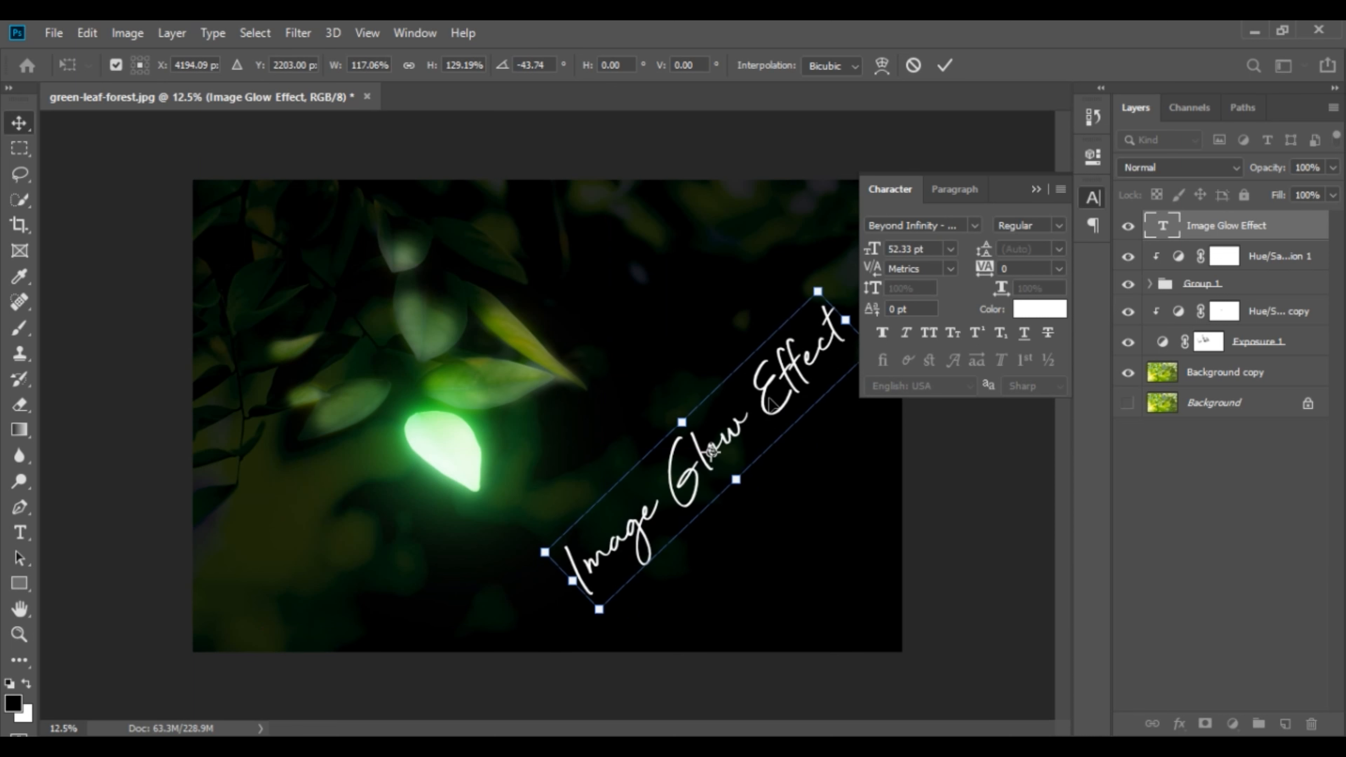
{"action": "key", "text": "Return"}
{"action": "left_click", "coordinate": [1036, 189]}
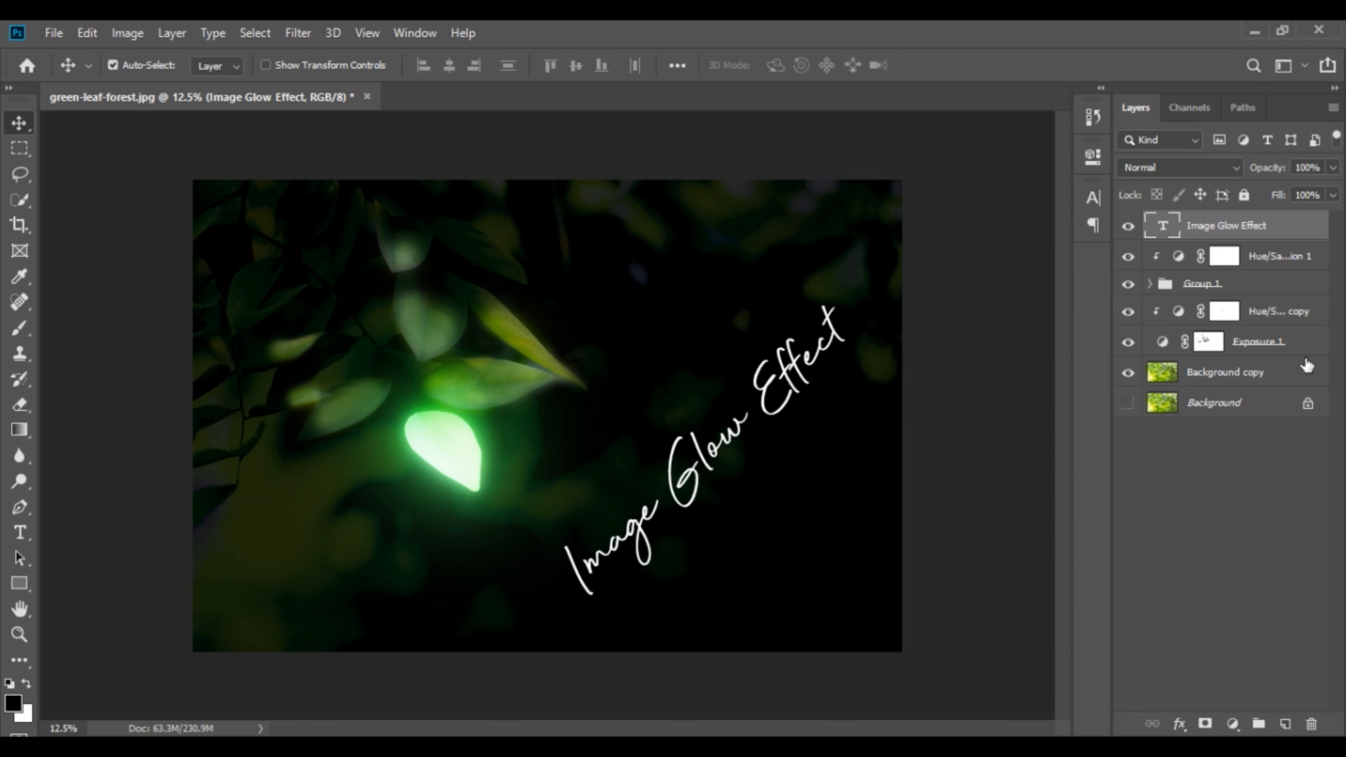
Step: Add a new empty layer directly beneath the "Image Glow Effect" text layer
{"action": "left_click", "coordinate": [1284, 724]}
{"action": "left_click_drag", "start_coordinate": [1208, 228], "coordinate": [1229, 260]}
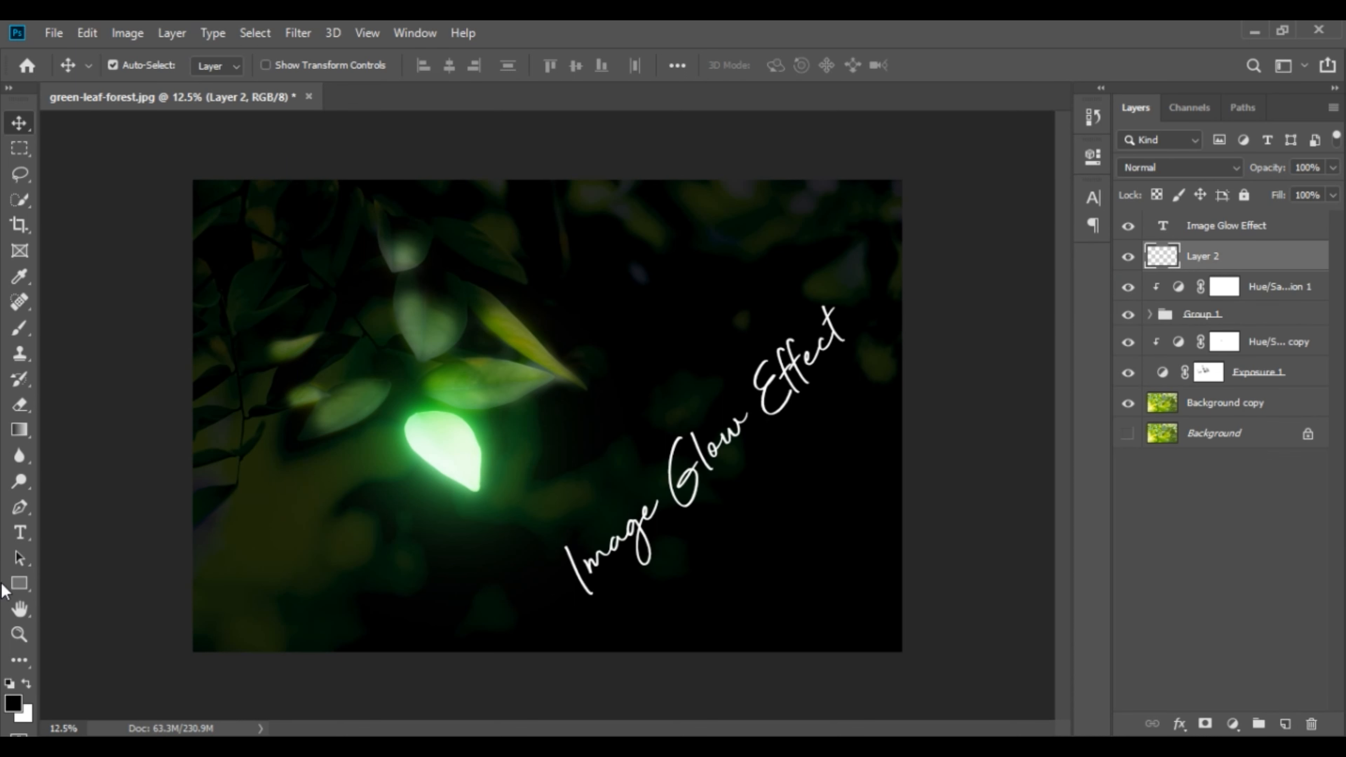